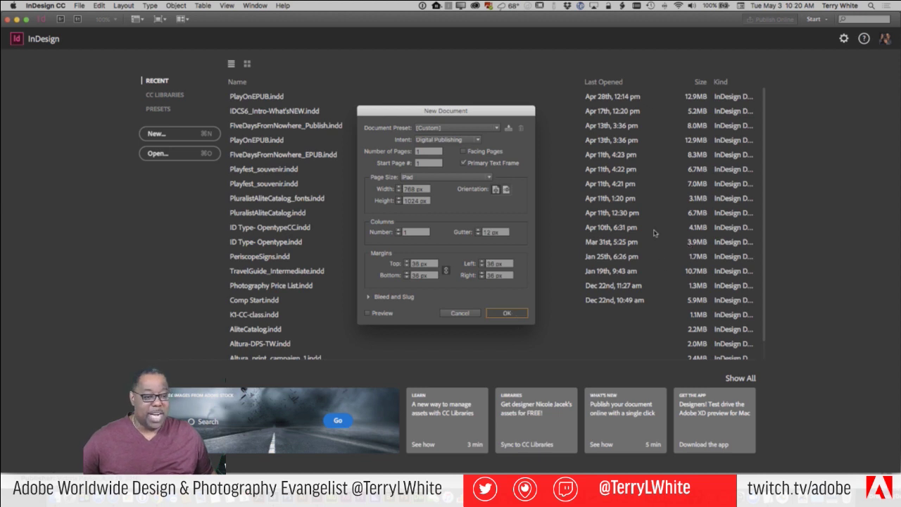
# - Create a one-page iPad-size Digital Publishing document with a primary text frame, and activate that frame on the page
pyautogui.press('Return')
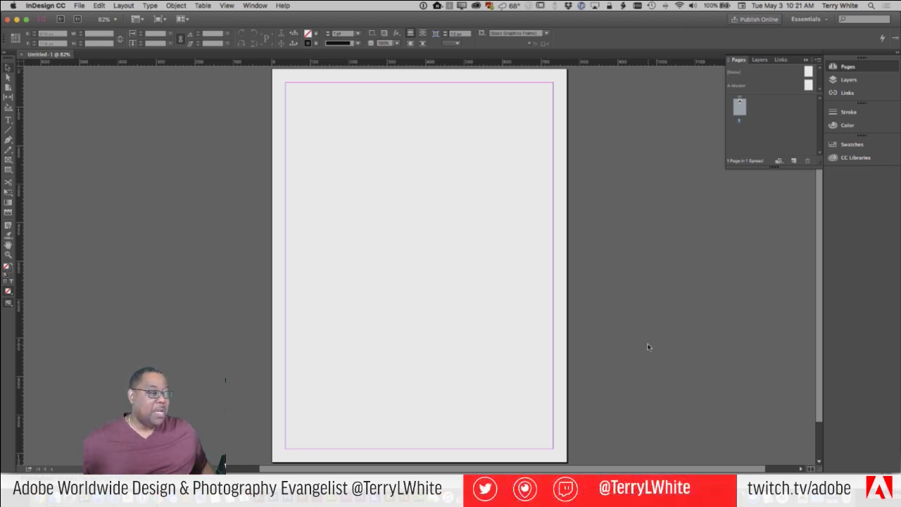
pyautogui.click(447, 243)
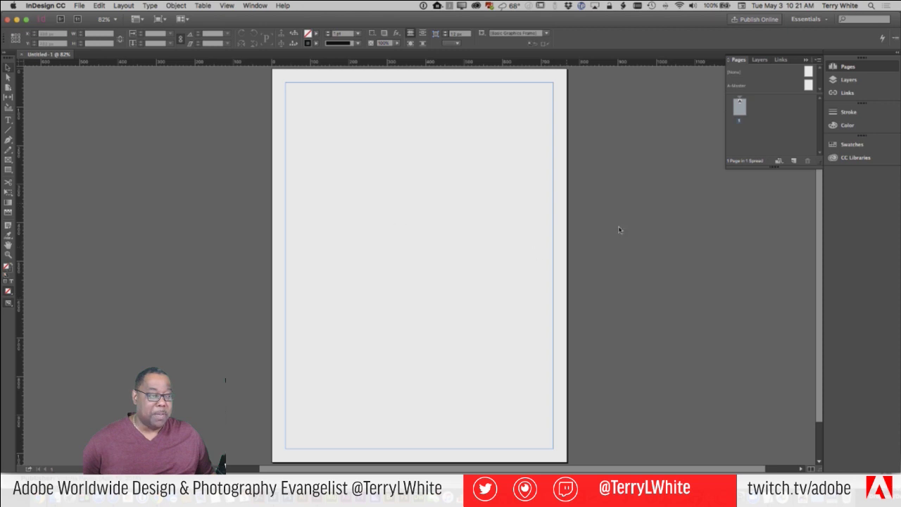
pyautogui.click(723, 125)
pyautogui.click(410, 202)
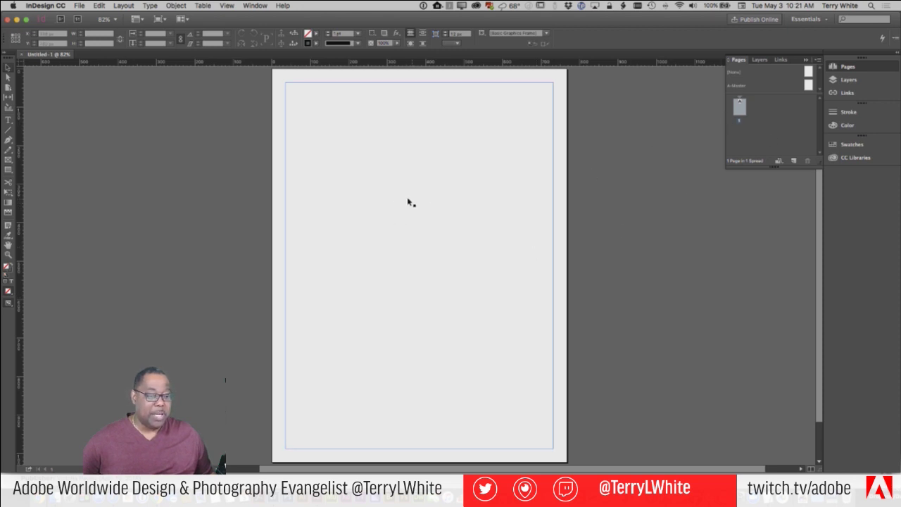
pyautogui.click(381, 229)
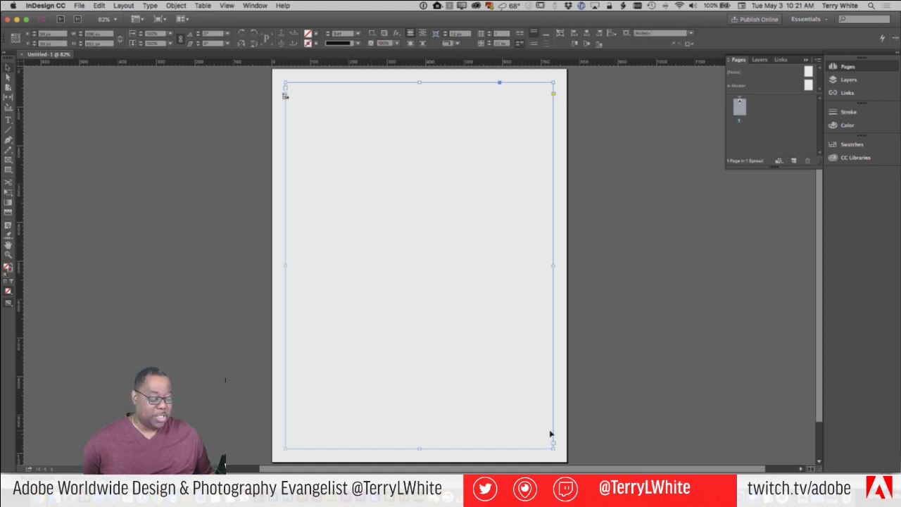
pyautogui.scroll(-1, 637, 326)
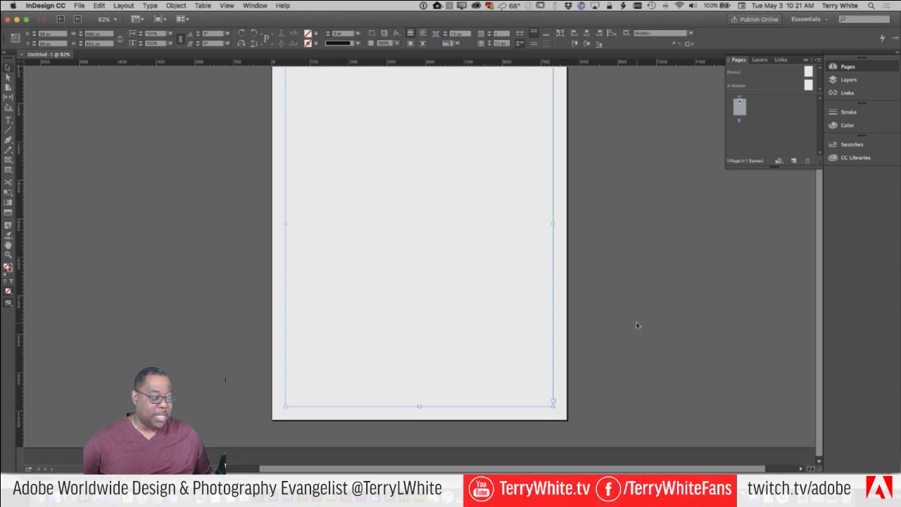
pyautogui.scroll(4, 637, 326)
pyautogui.scroll(-3, 637, 326)
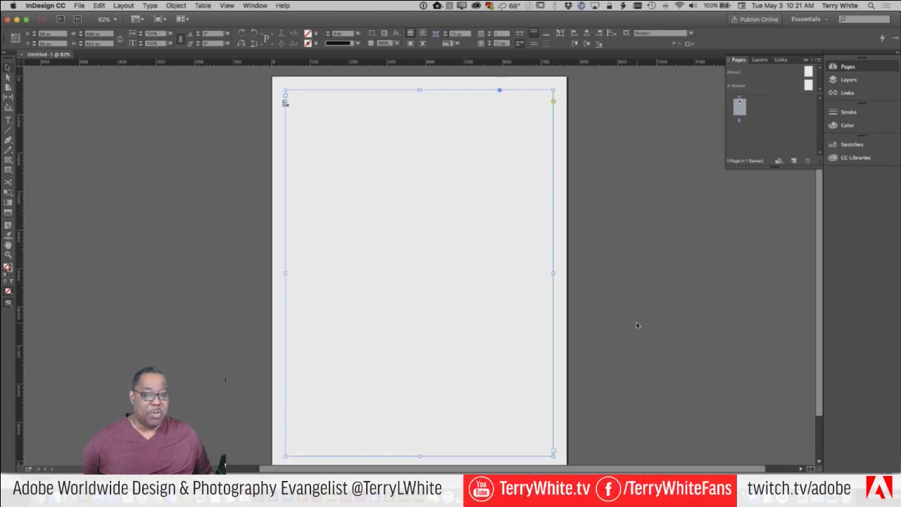
pyautogui.scroll(1, 637, 326)
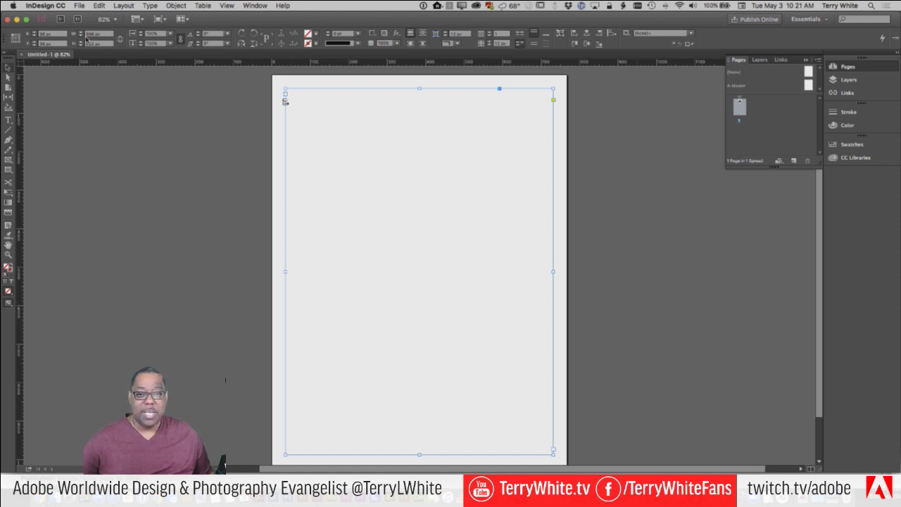
# - Check the Smart Text Reflow options in the Type preferences and close them without changes
pyautogui.click(46, 6)
pyautogui.moveTo(45, 28)
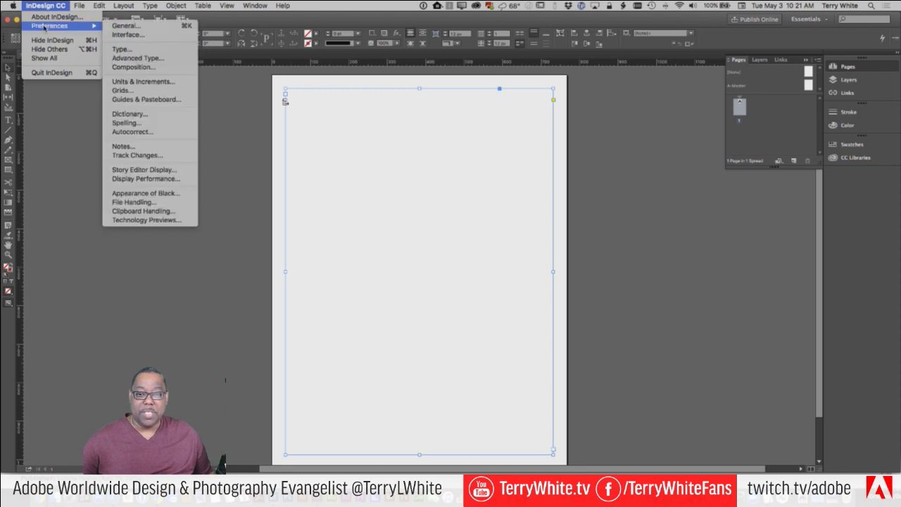
pyautogui.click(120, 49)
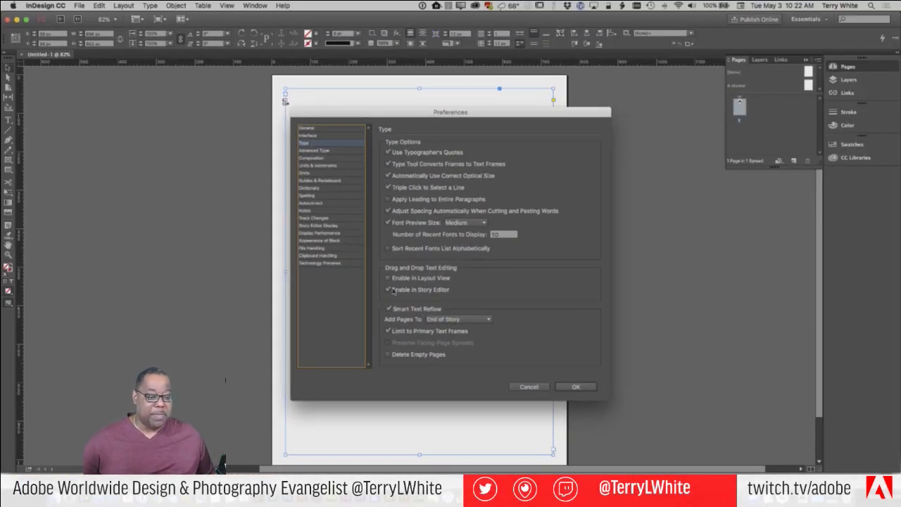
pyautogui.click(529, 387)
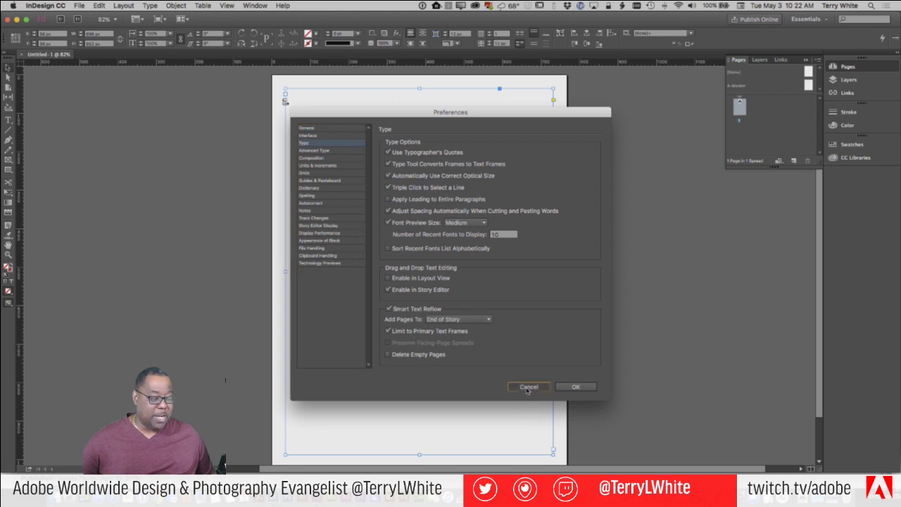
# - Place DigitalPaintingforPhotographers.docx into the selected primary text frame
pyautogui.click(79, 5)
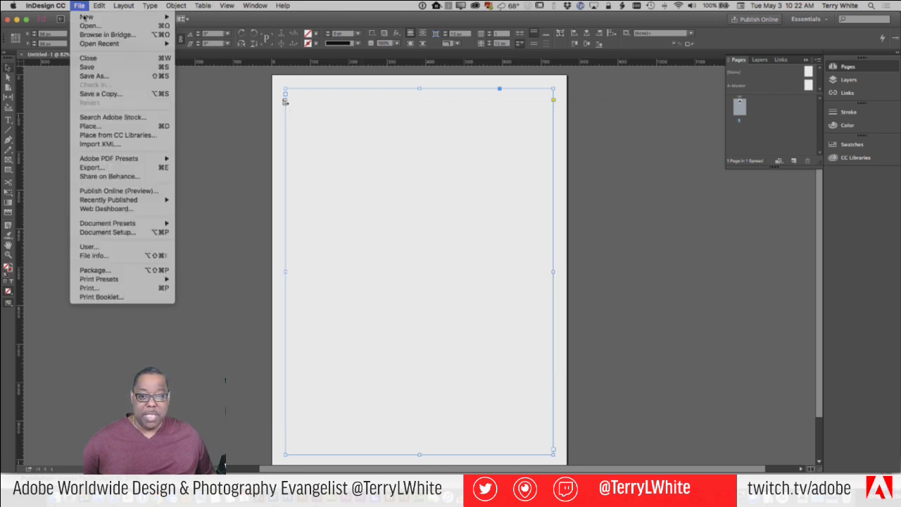
pyautogui.click(113, 127)
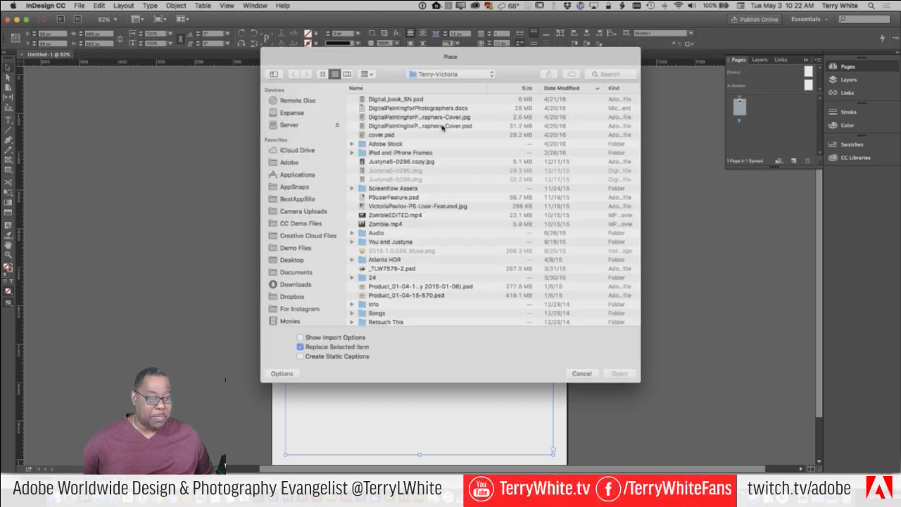
pyautogui.click(411, 109)
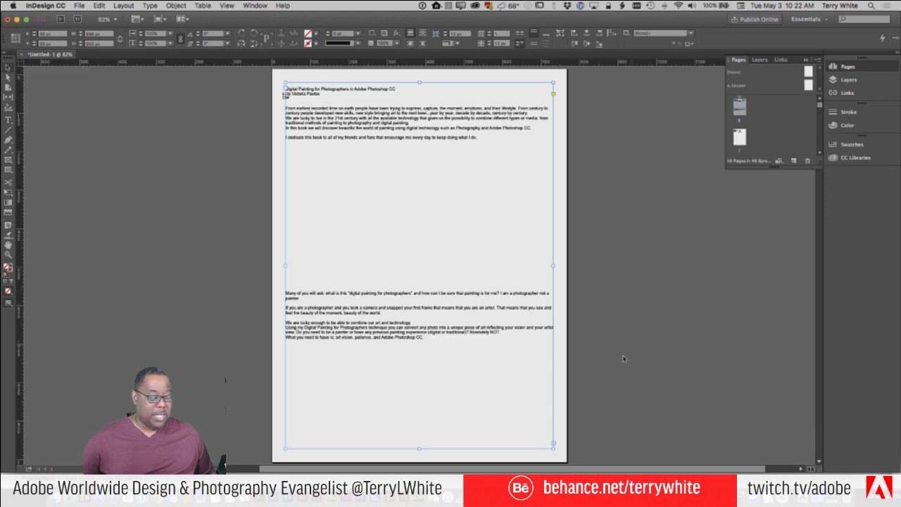
# - Look through the pages of the placed manuscript to check how the text and images flowed, ending at the first page
pyautogui.scroll(-1, 446, 257)
pyautogui.scroll(-20, 445, 257)
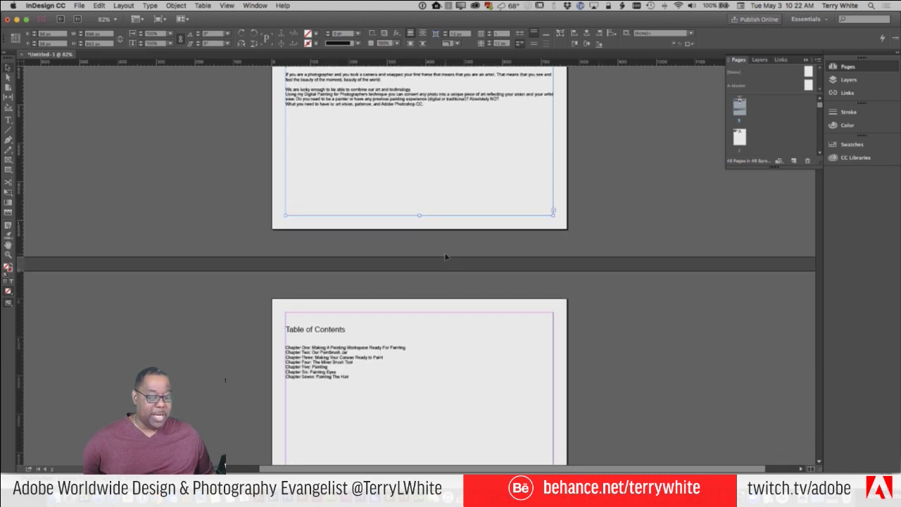
pyautogui.scroll(-15, 445, 257)
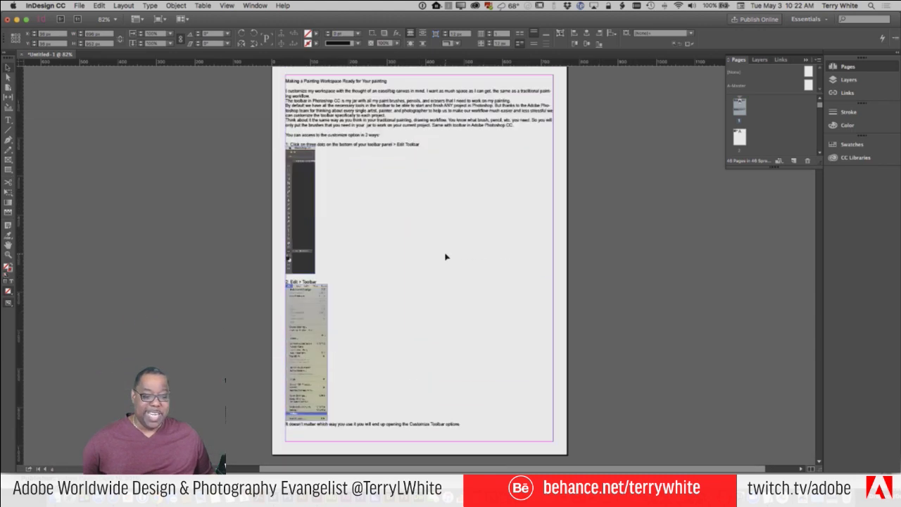
pyautogui.scroll(-15, 446, 257)
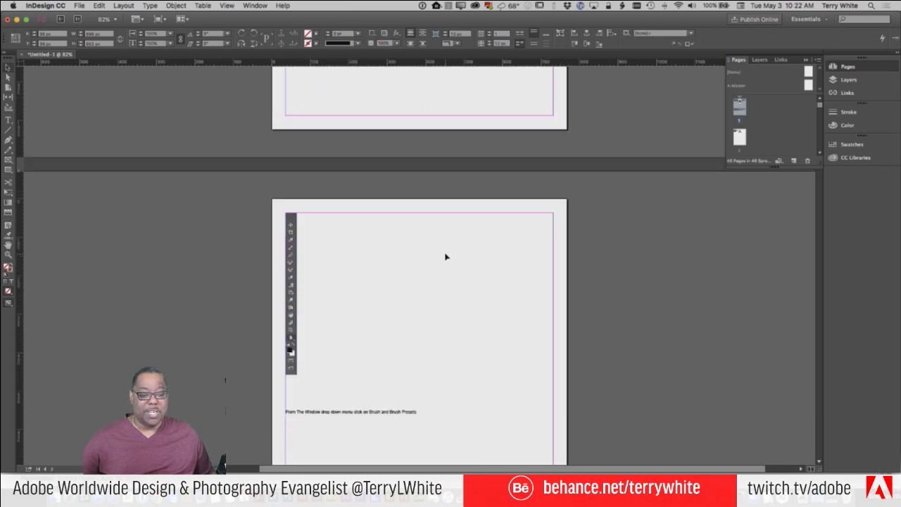
pyautogui.scroll(-15, 446, 257)
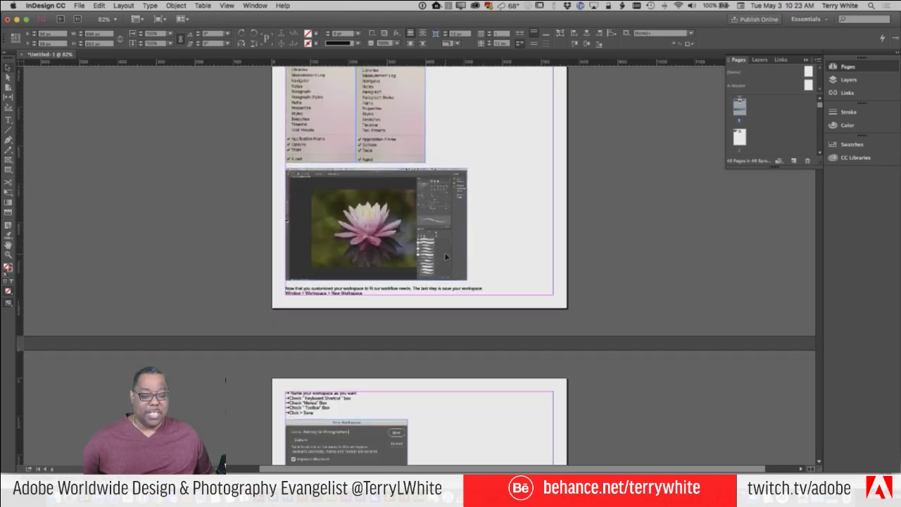
pyautogui.scroll(-15, 446, 257)
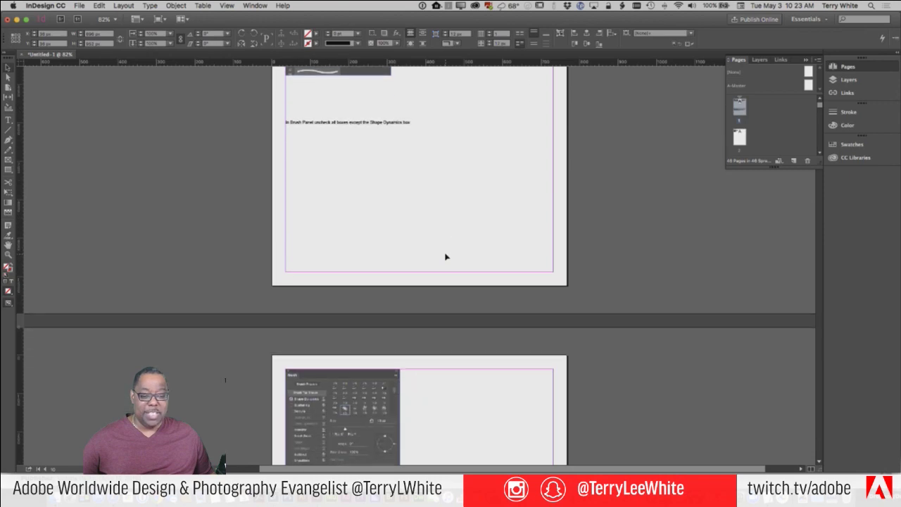
pyautogui.scroll(-15, 445, 257)
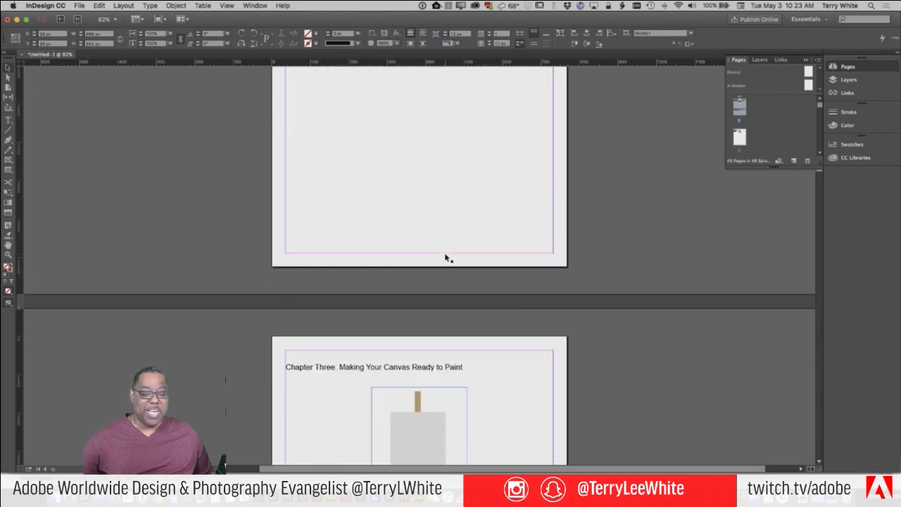
pyautogui.scroll(-15, 446, 257)
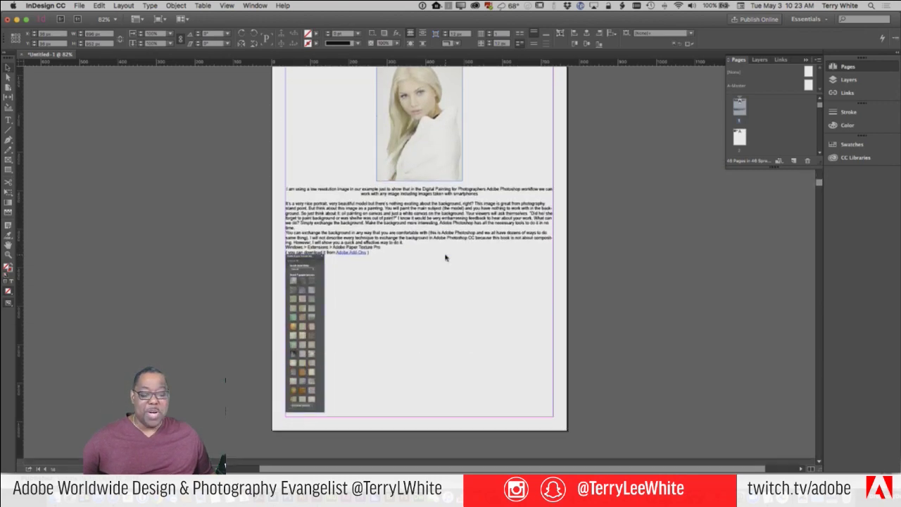
pyautogui.scroll(-15, 445, 257)
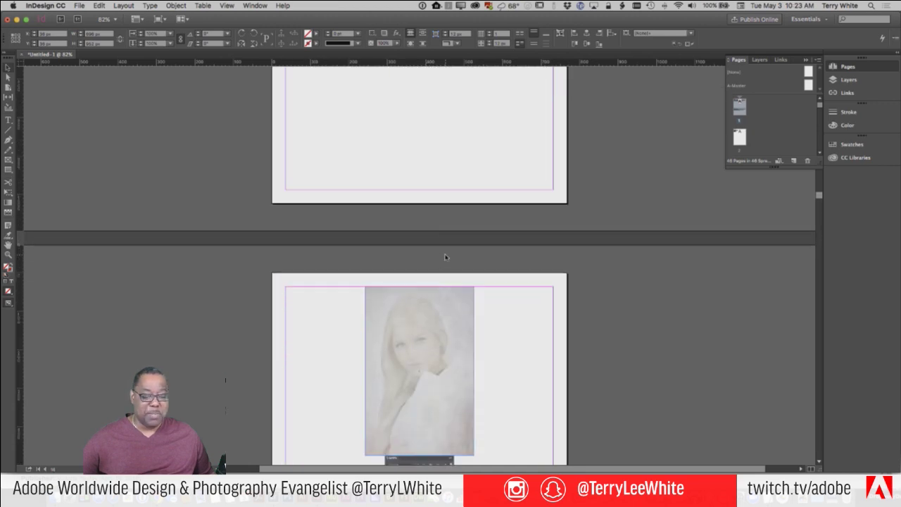
pyautogui.scroll(-15, 445, 257)
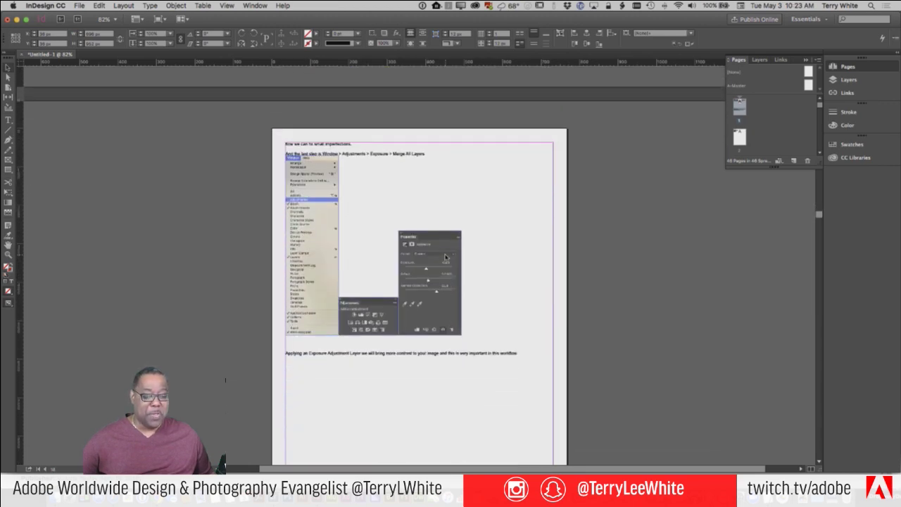
pyautogui.scroll(-15, 444, 257)
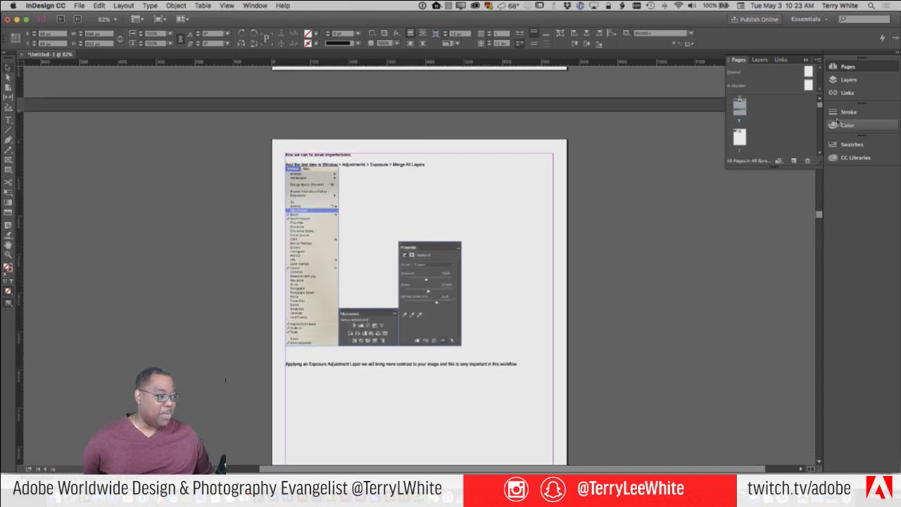
pyautogui.moveTo(820, 107); pyautogui.dragTo(820, 155)
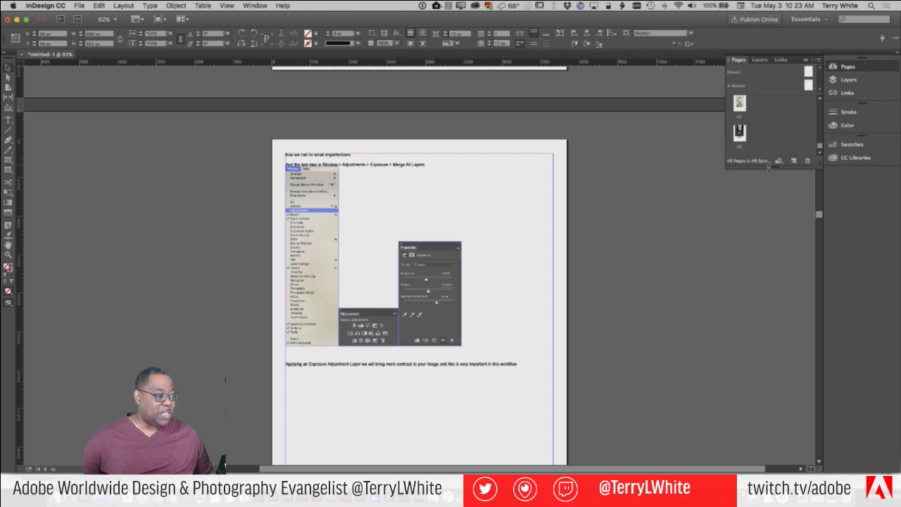
pyautogui.moveTo(818, 149); pyautogui.dragTo(820, 98)
pyautogui.scroll(15, 617, 205)
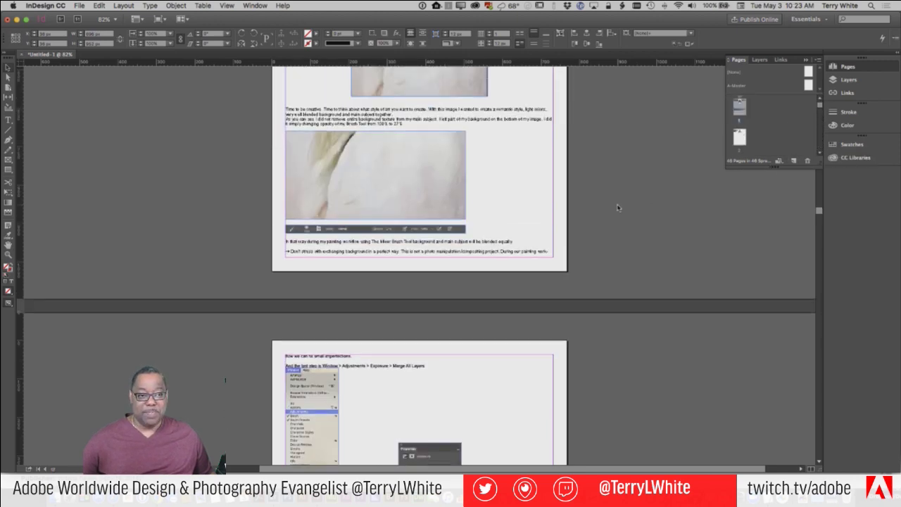
pyautogui.scroll(20, 617, 206)
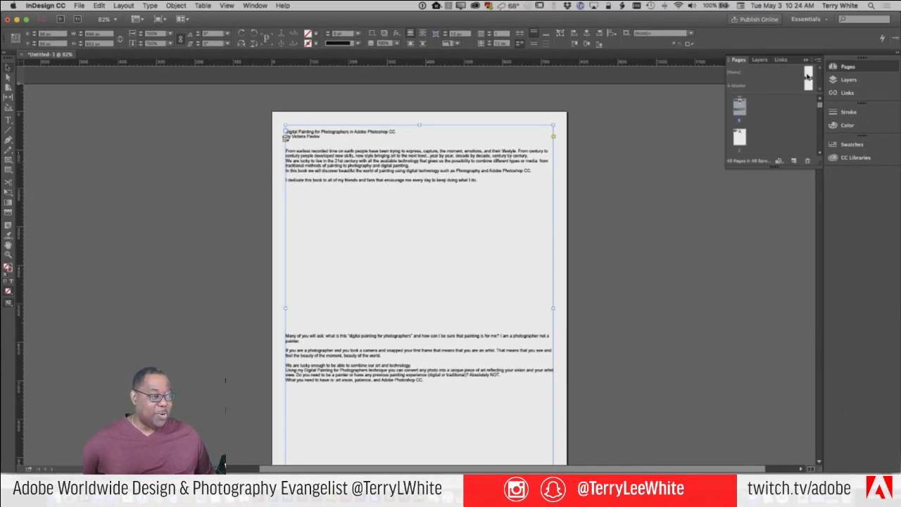
# - Insert a blank page before the first page of the manuscript for the cover
pyautogui.moveTo(808, 82); pyautogui.dragTo(738, 98)
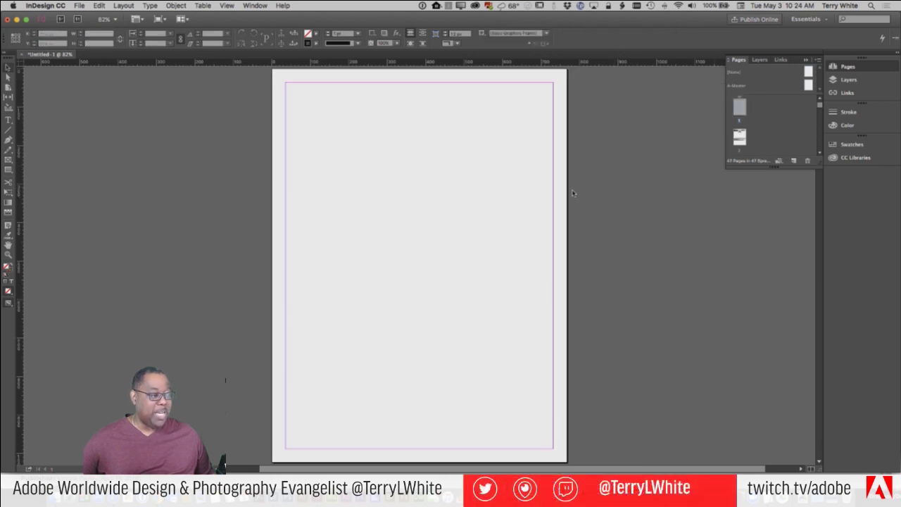
pyautogui.scroll(-5, 485, 195)
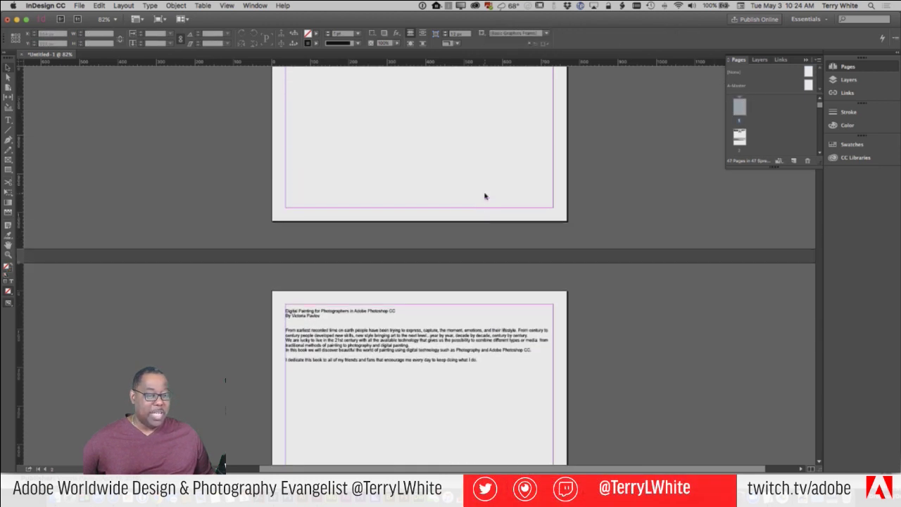
pyautogui.scroll(5, 485, 196)
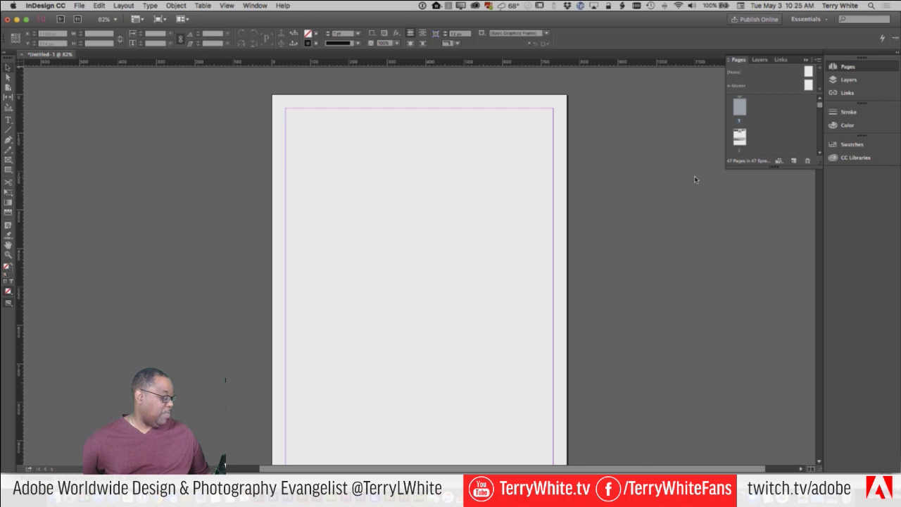
pyautogui.scroll(-1, 413, 159)
pyautogui.scroll(-3, 413, 159)
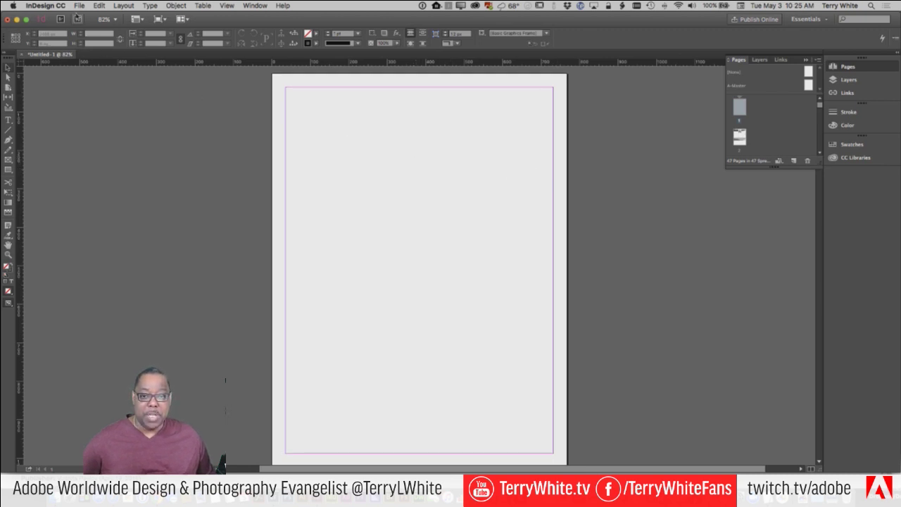
# - Place DigitalPaintingforPhotographers-Cover.psd on the blank first page, sized from the page's upper-left corner to its full height
pyautogui.click(80, 6)
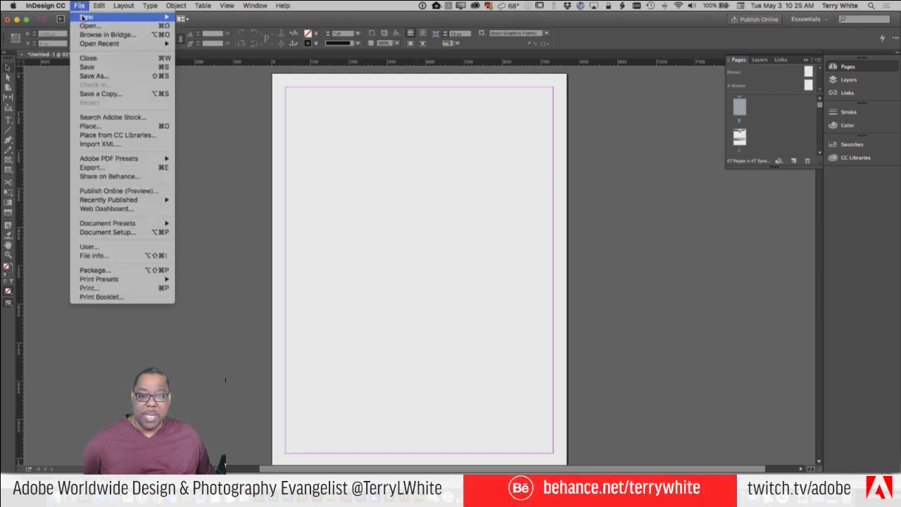
pyautogui.moveTo(83, 20)
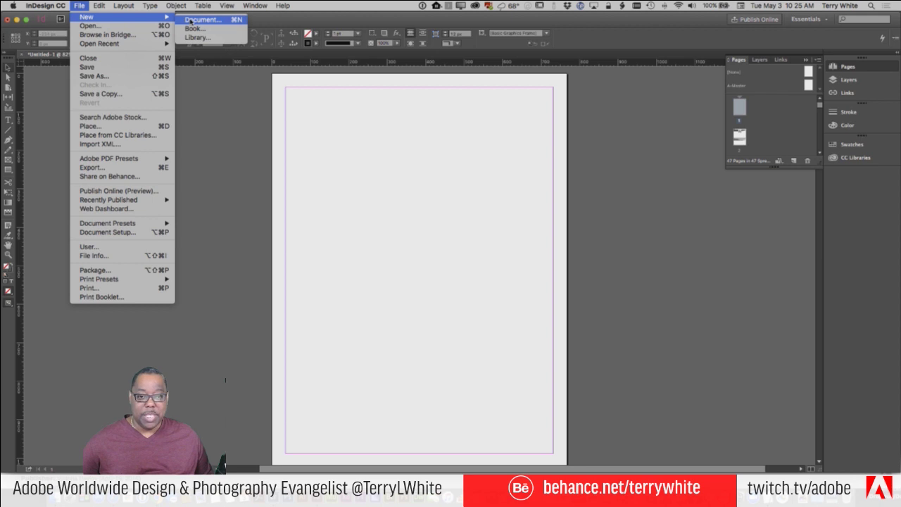
pyautogui.click(105, 126)
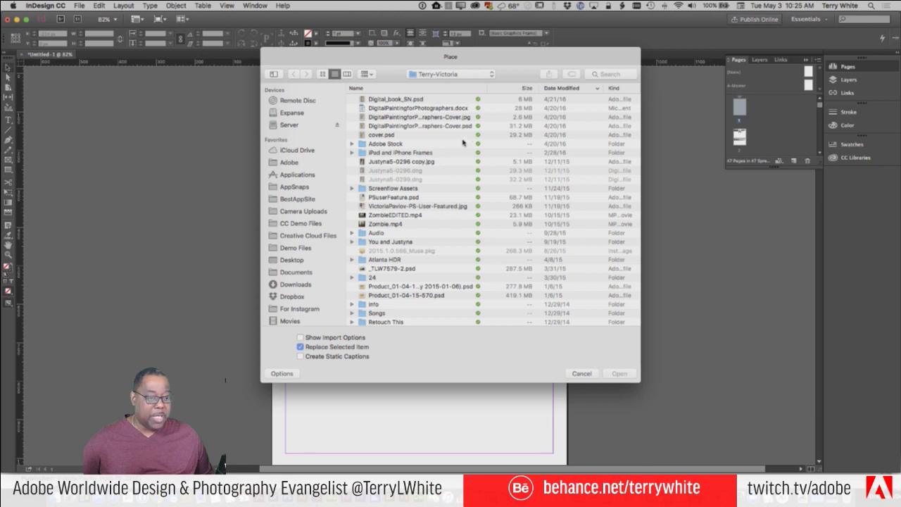
pyautogui.click(435, 119)
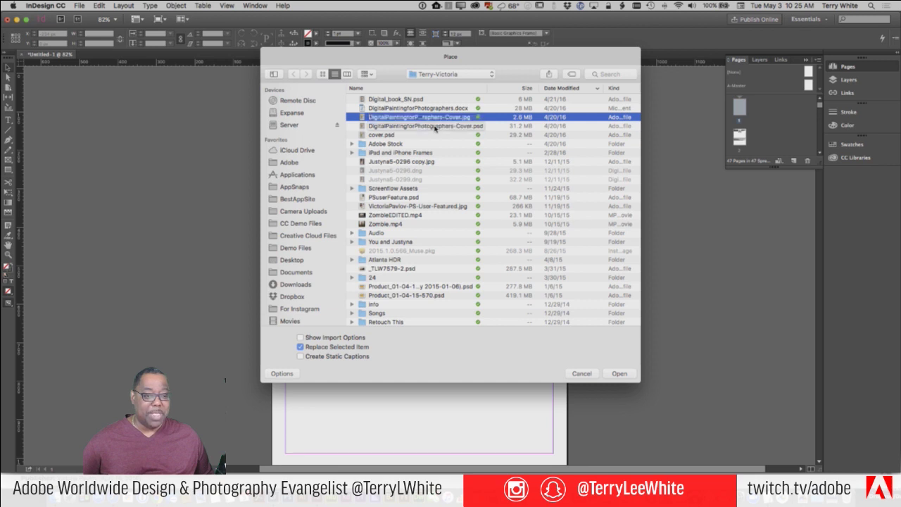
pyautogui.click(437, 126)
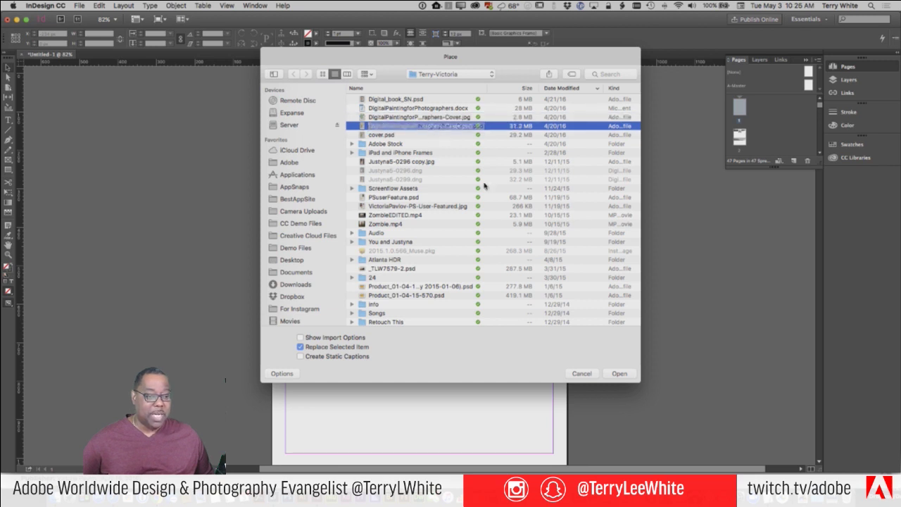
pyautogui.click(619, 374)
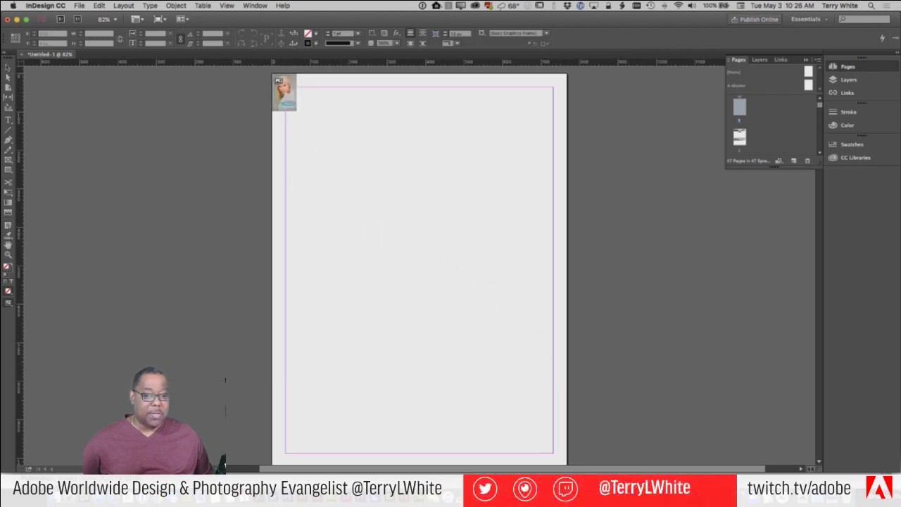
pyautogui.moveTo(273, 75); pyautogui.dragTo(530, 465)
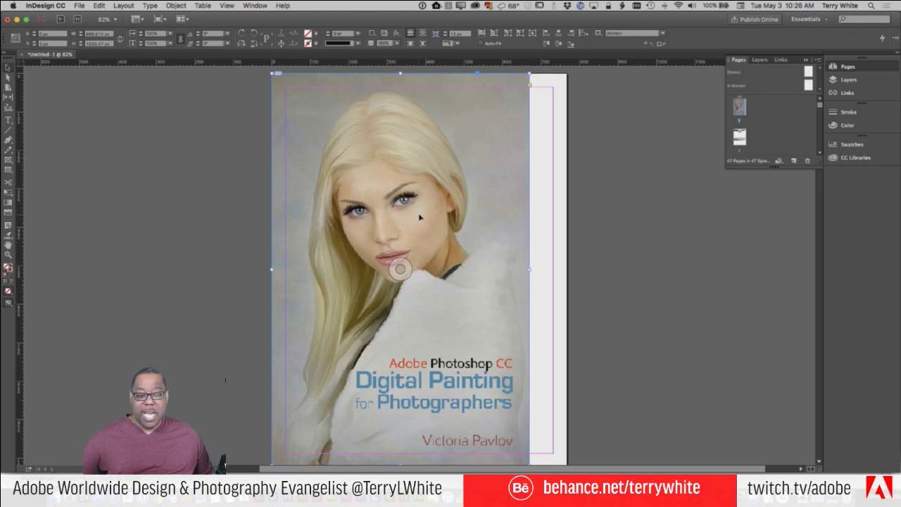
# - Set the cover image to High Quality Display and zoom in on the face to check its sharpness, ending with the whole page in view
pyautogui.rightClick(469, 233)
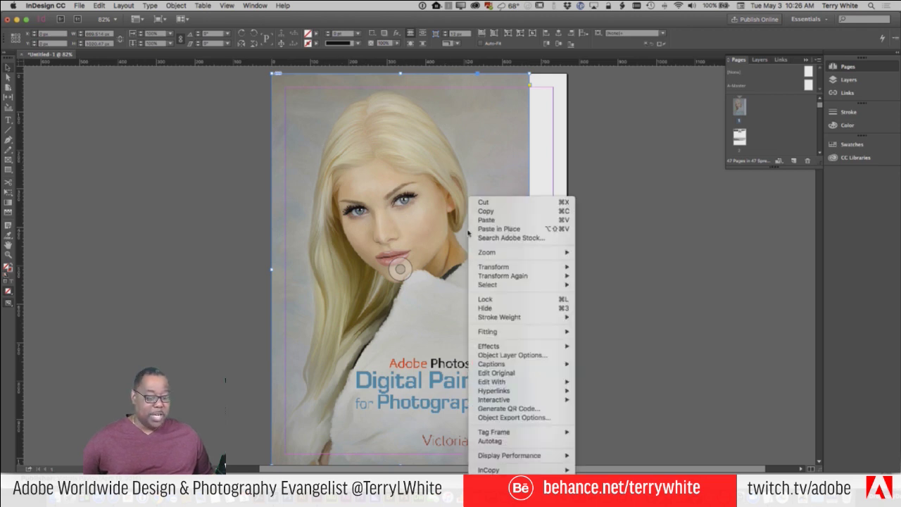
pyautogui.moveTo(494, 366)
pyautogui.moveTo(507, 456)
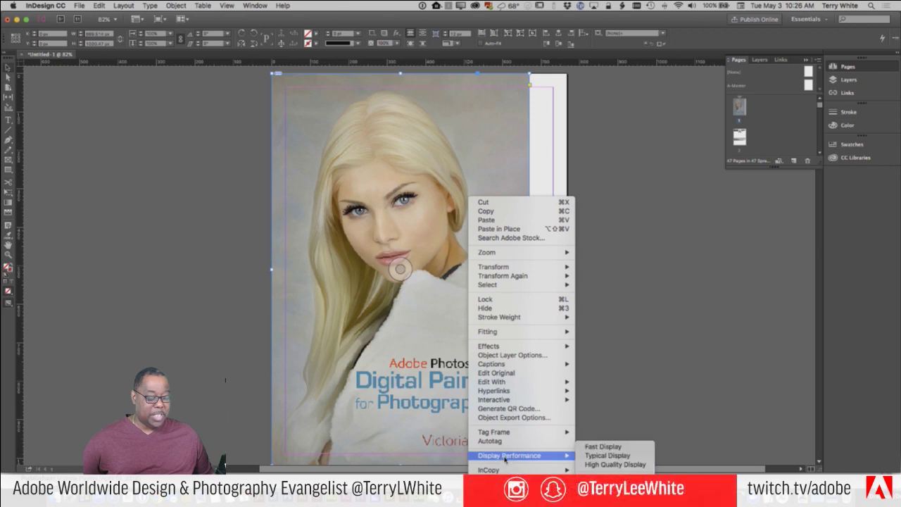
pyautogui.click(631, 468)
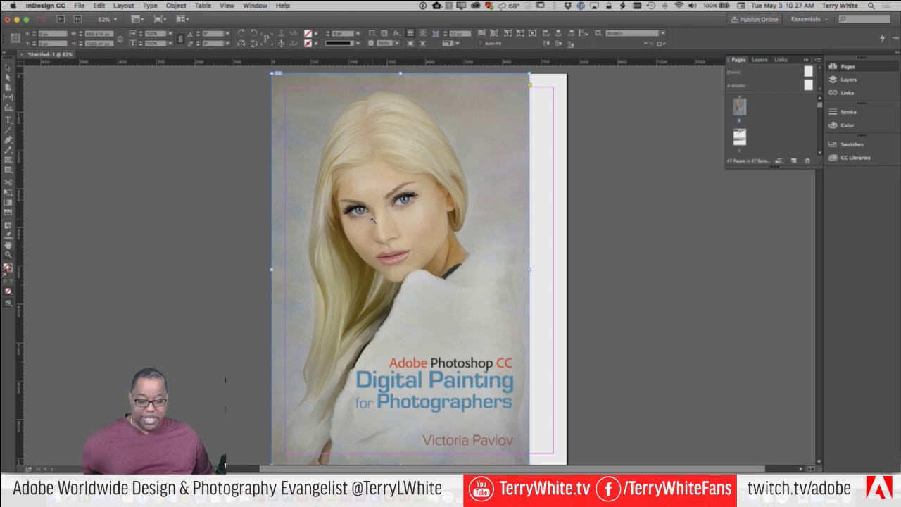
pyautogui.click(335, 196)
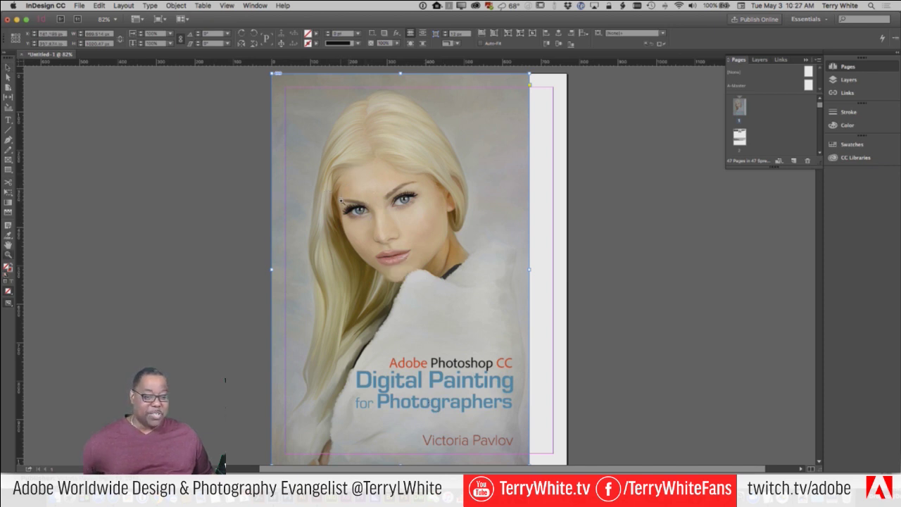
pyautogui.moveTo(360, 191); pyautogui.dragTo(417, 262)
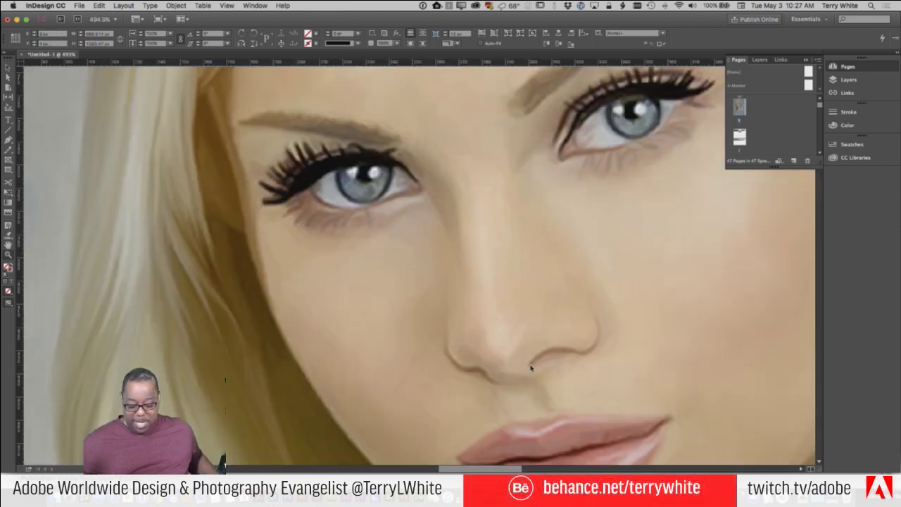
pyautogui.press('super+minus')
pyautogui.scroll(-5, 531, 367)
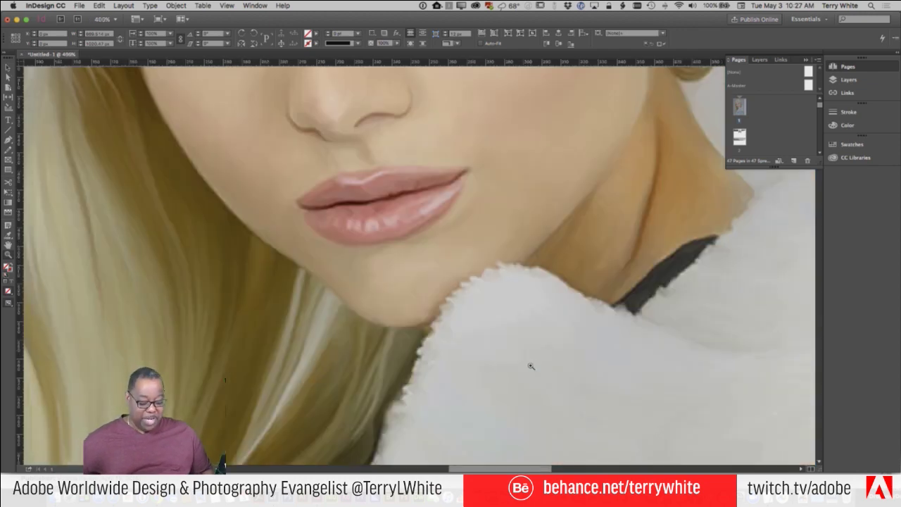
pyautogui.press('super+minus')
pyautogui.press('super+0')
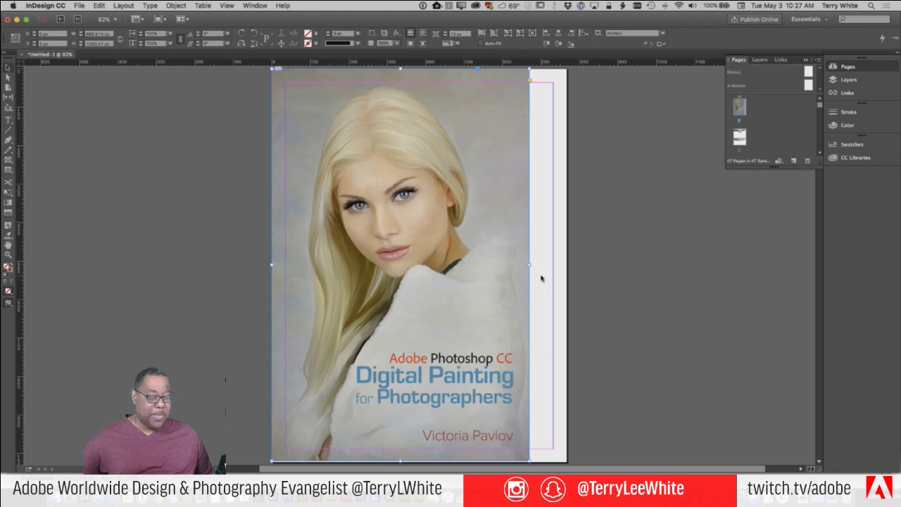
# - Resize the cover image's frame to match the full page, 768 px wide and 1024 px high
pyautogui.moveTo(530, 265); pyautogui.dragTo(566, 265)
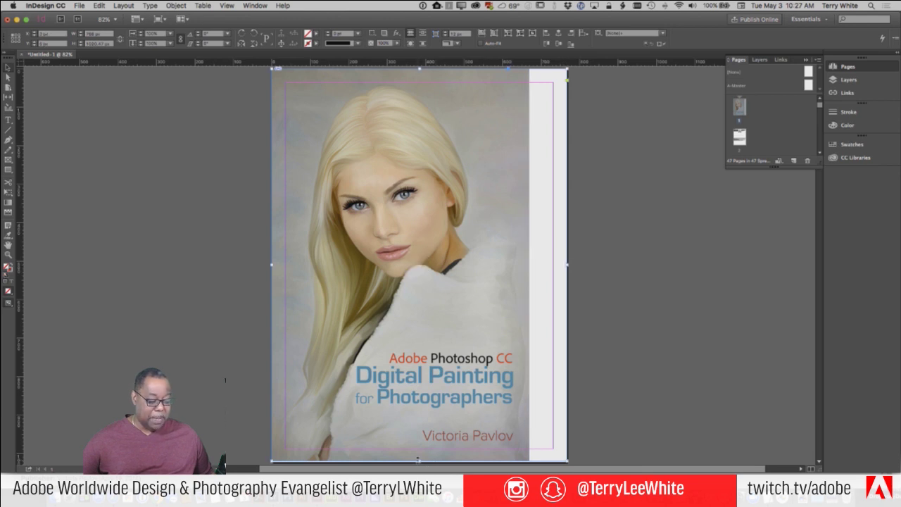
pyautogui.moveTo(419, 461); pyautogui.dragTo(428, 437)
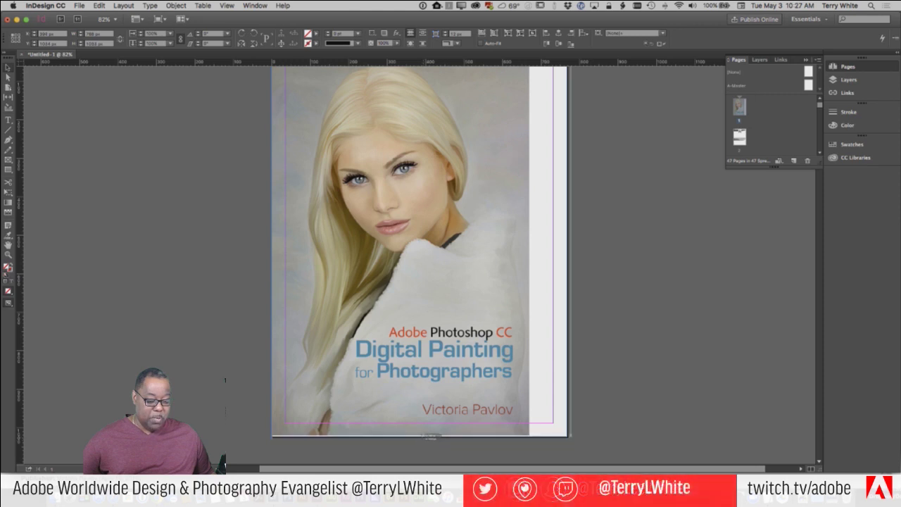
pyautogui.scroll(2, 623, 367)
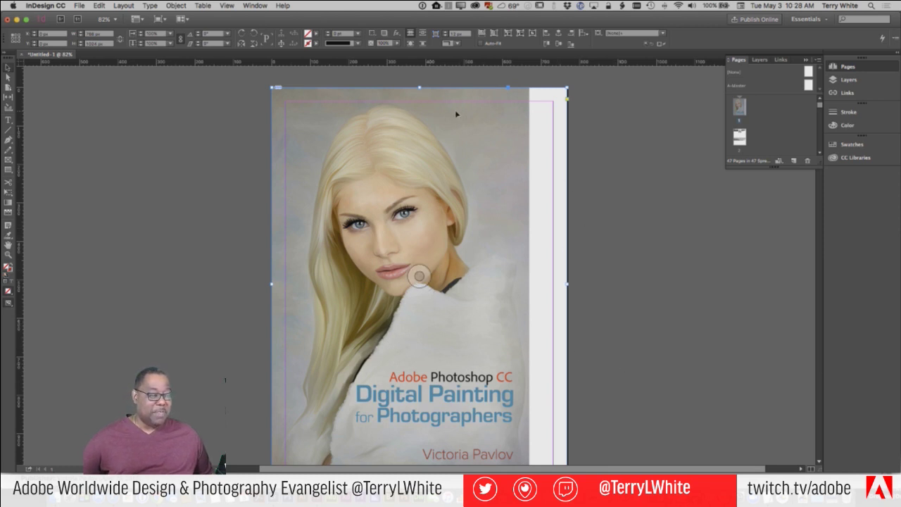
pyautogui.scroll(-4, 609, 415)
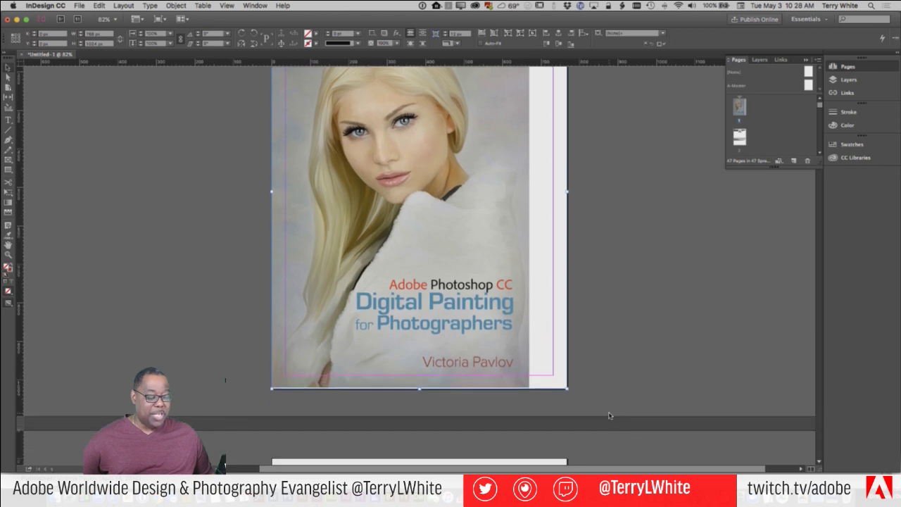
pyautogui.scroll(5, 610, 415)
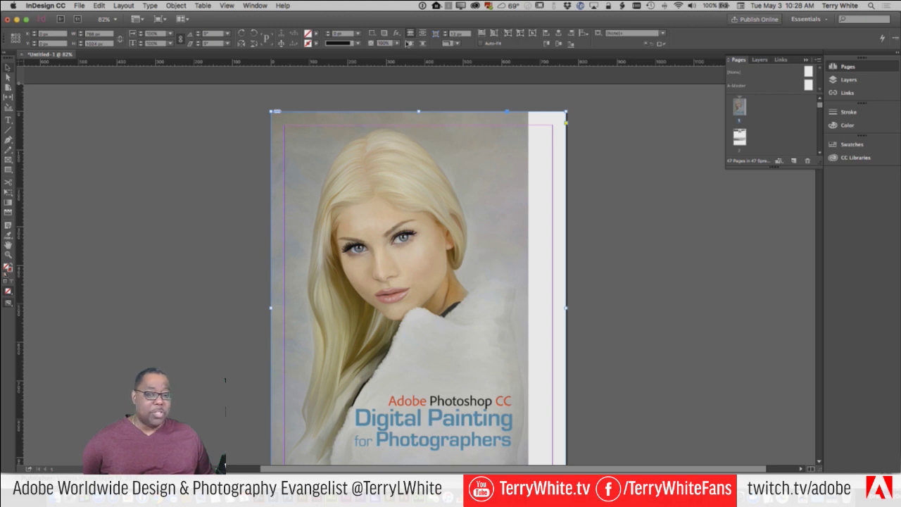
# - Fill the cover frame proportionally with the artwork and check how the image is cropped along the page edges
pyautogui.click(178, 6)
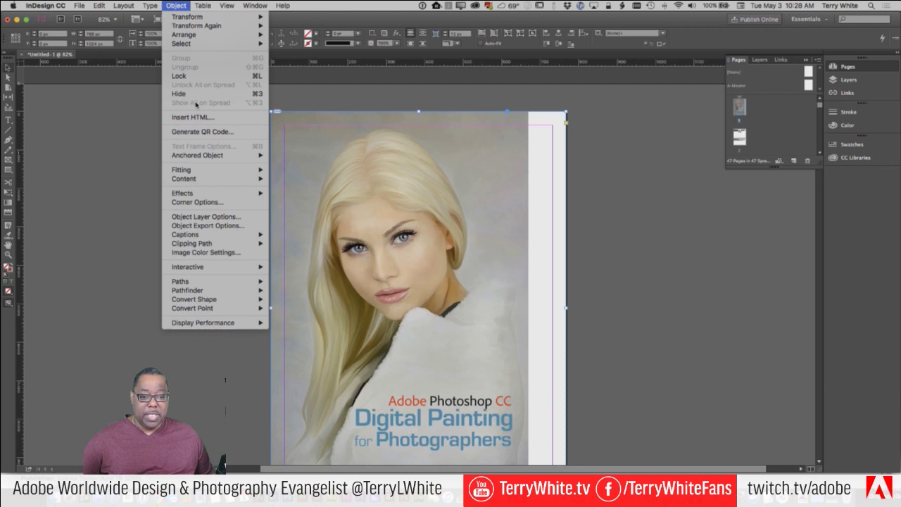
pyautogui.moveTo(226, 170)
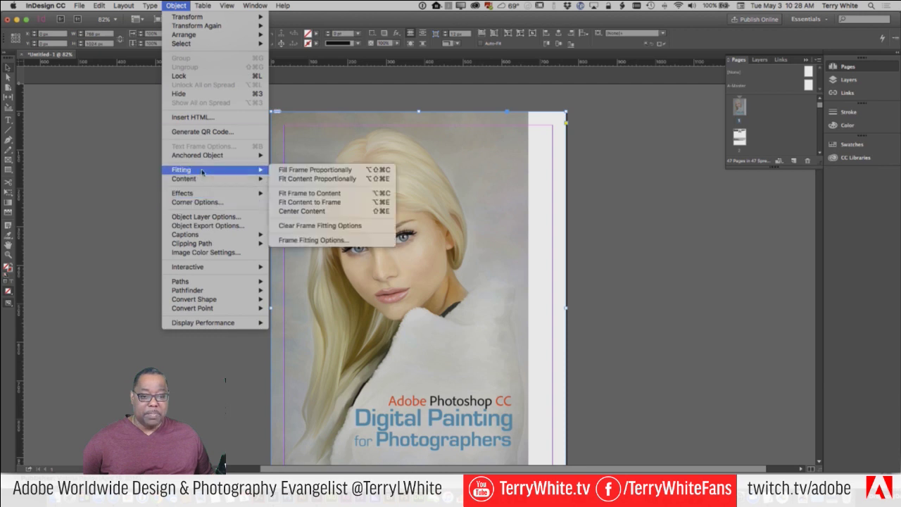
pyautogui.click(344, 171)
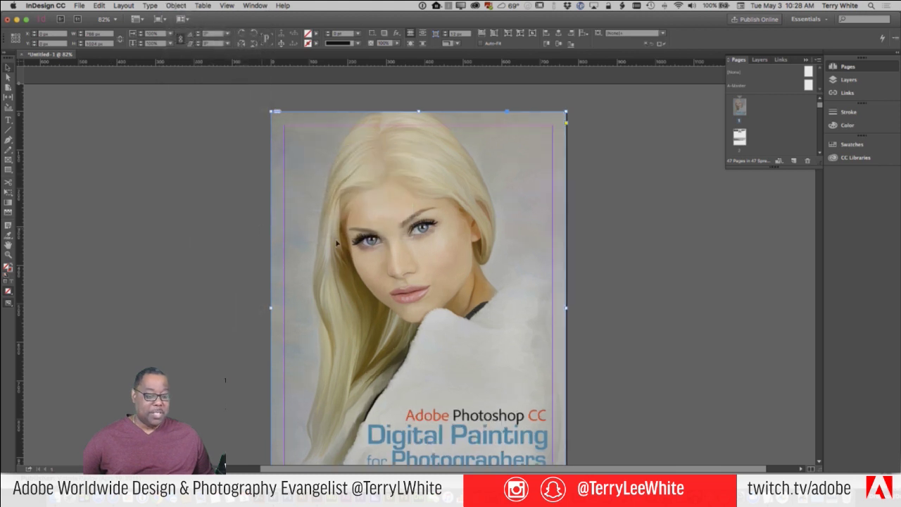
pyautogui.scroll(-3, 643, 270)
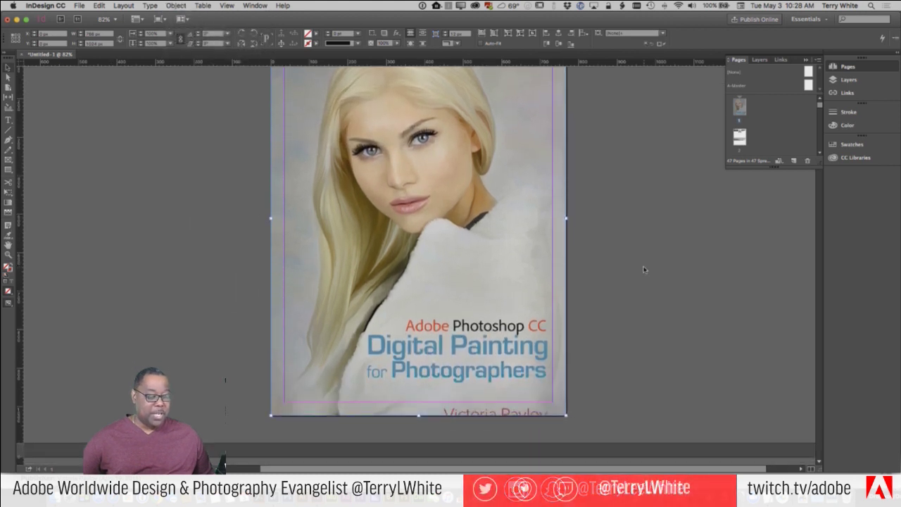
pyautogui.scroll(1, 643, 270)
pyautogui.scroll(3, 644, 269)
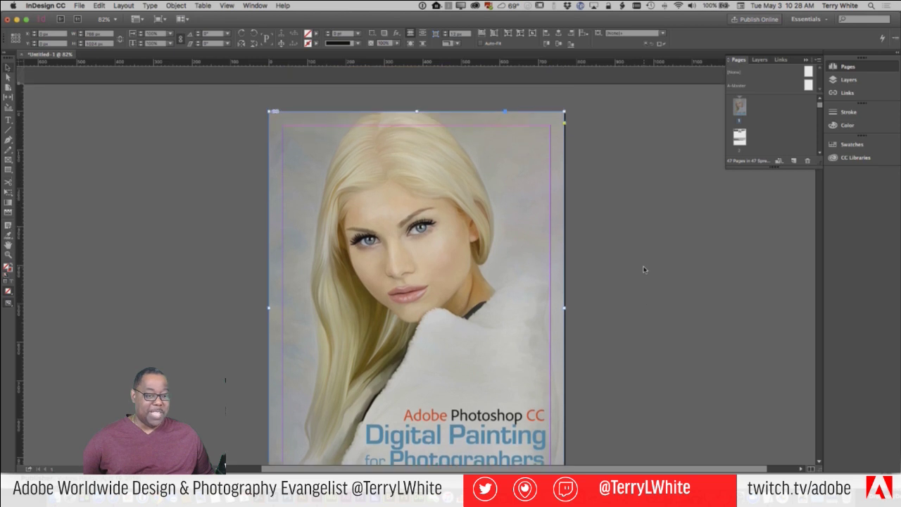
pyautogui.scroll(-3, 644, 270)
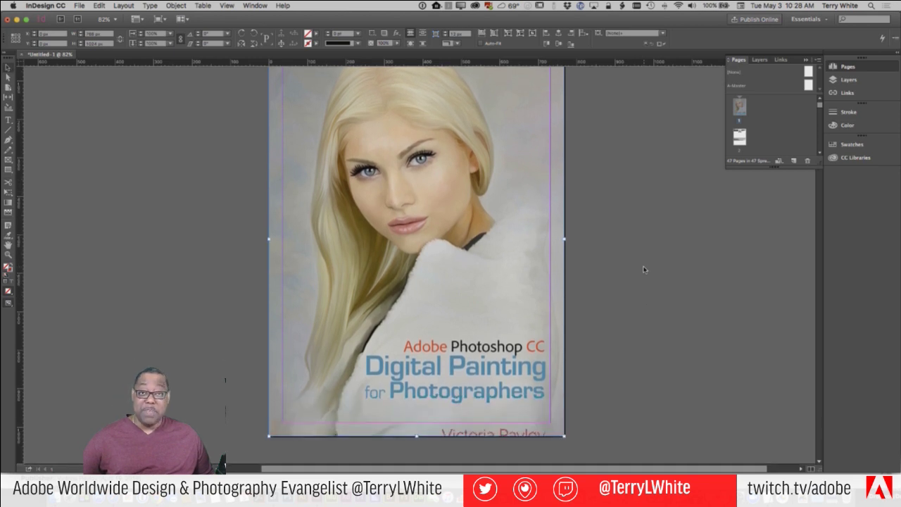
pyautogui.scroll(-1, 643, 270)
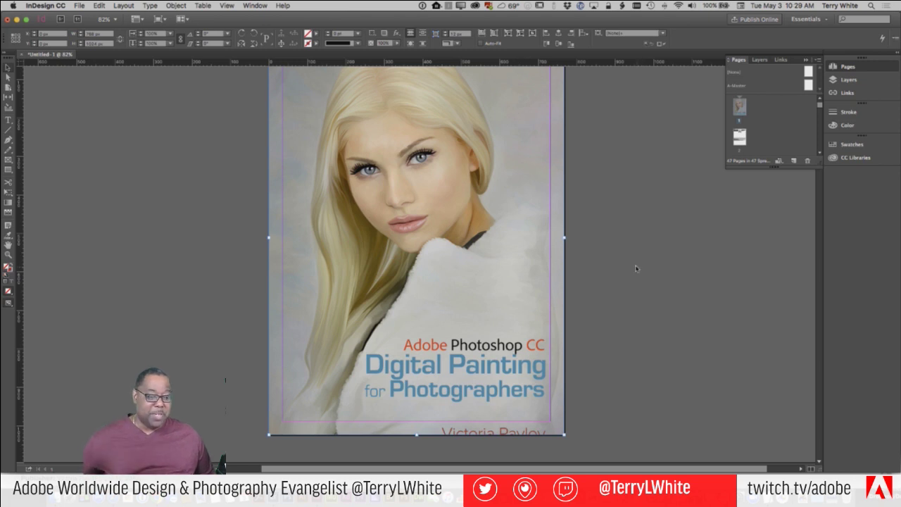
pyautogui.scroll(2, 636, 267)
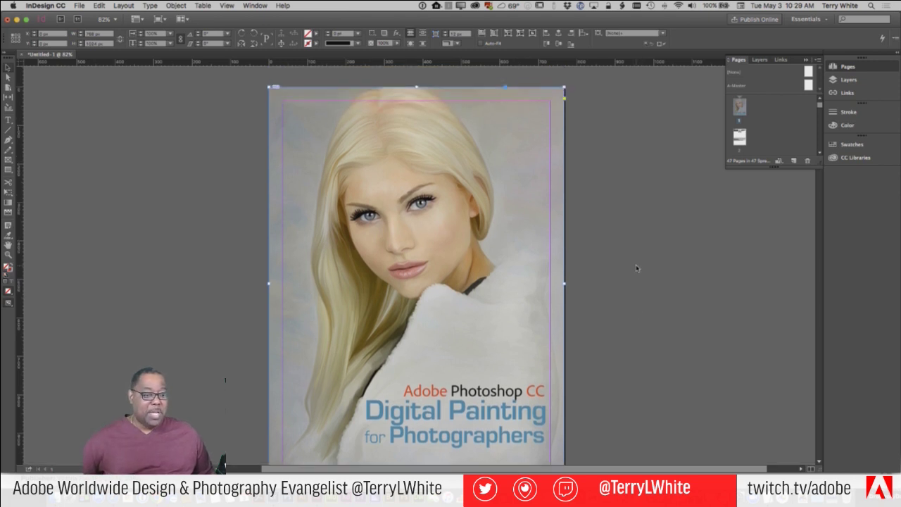
# - Shift the cover artwork slightly down inside its frame to leave more space above the hair, keeping the frame in place
pyautogui.click(416, 276)
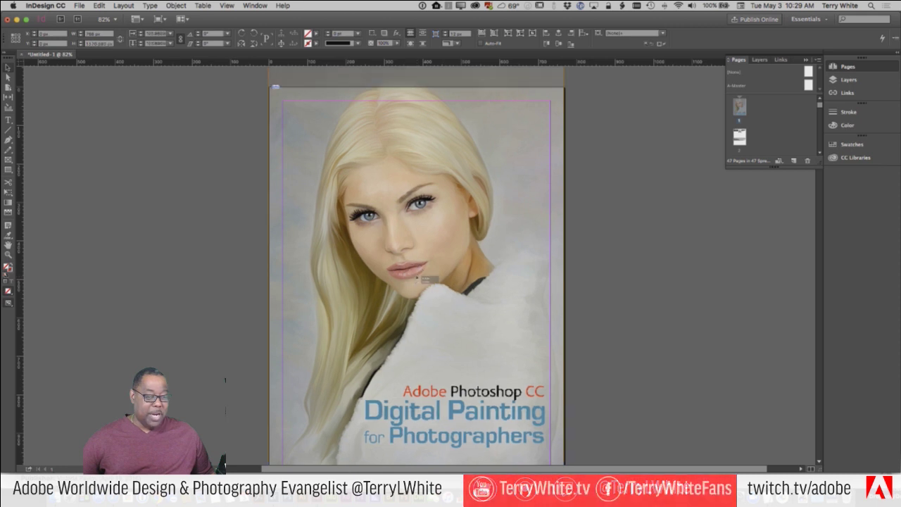
pyautogui.moveTo(416, 278); pyautogui.dragTo(418, 292)
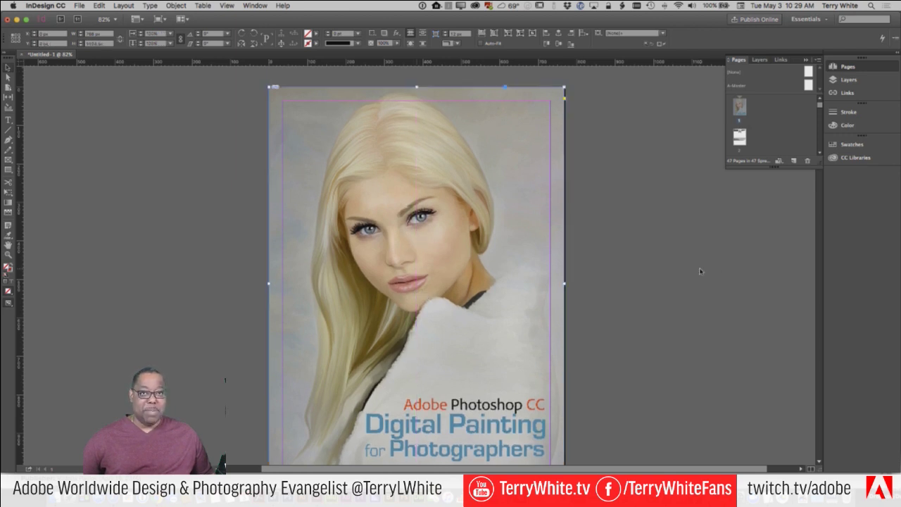
pyautogui.click(623, 275)
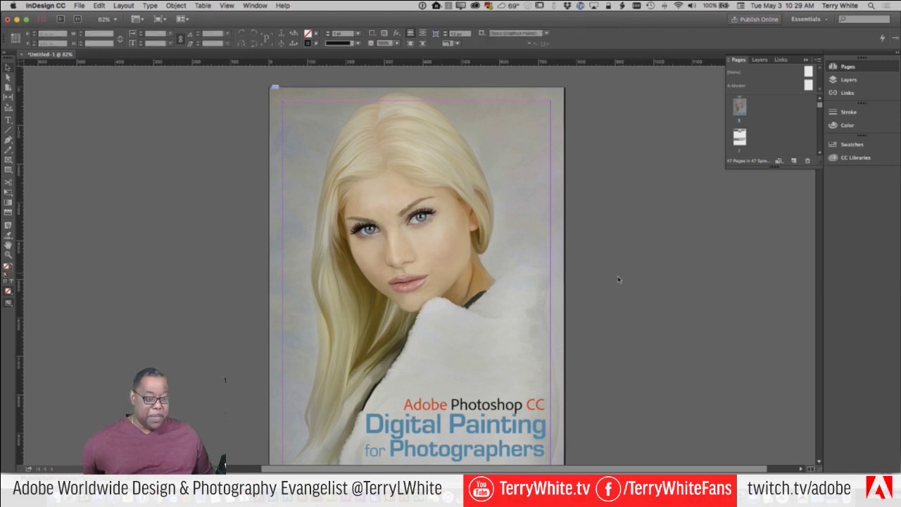
# - Select the artwork inside the cover frame and examine the part cropped below the page's bottom edge
pyautogui.scroll(-2, 592, 308)
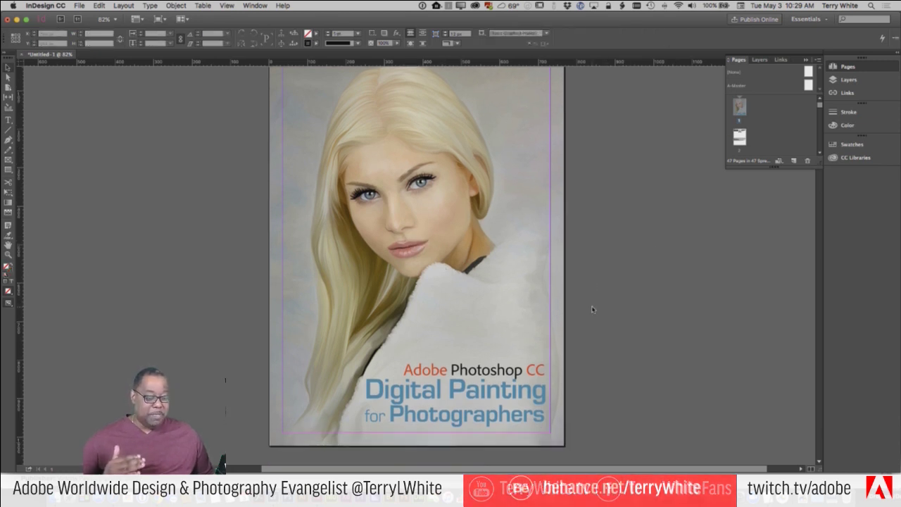
pyautogui.click(416, 256)
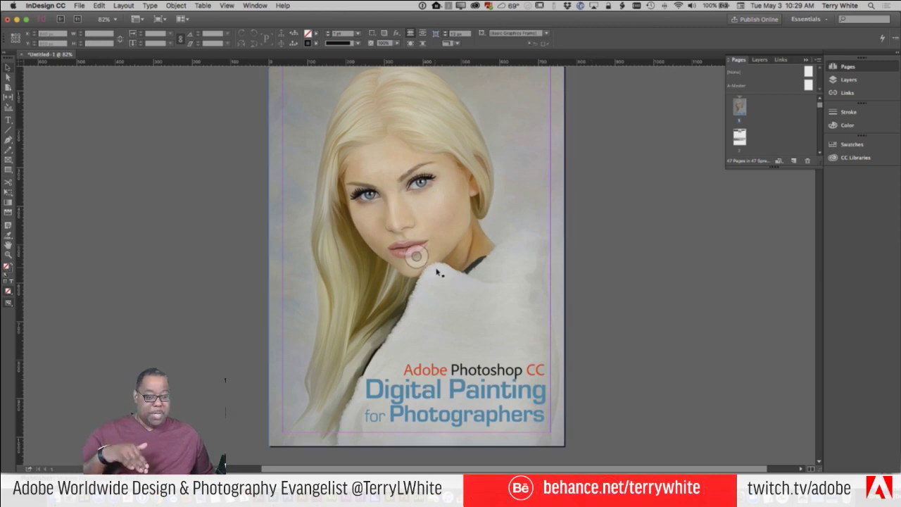
pyautogui.click(416, 256)
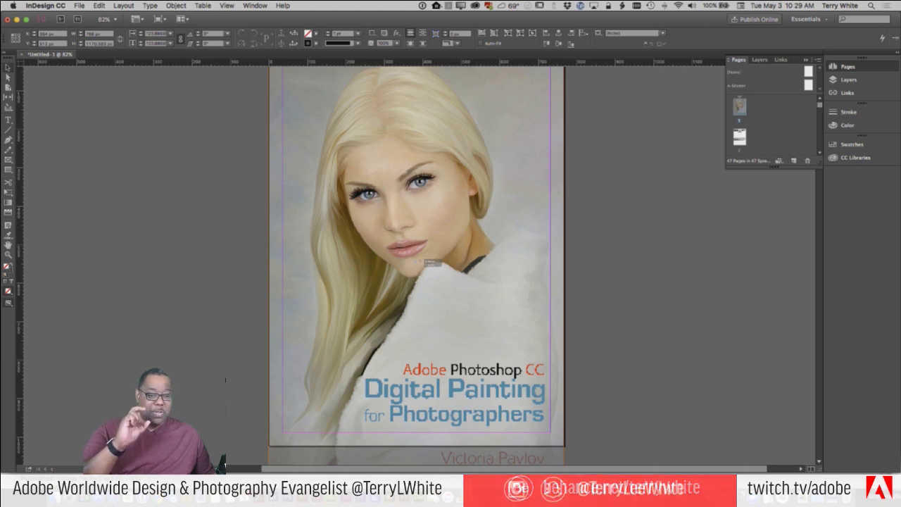
pyautogui.click(421, 262)
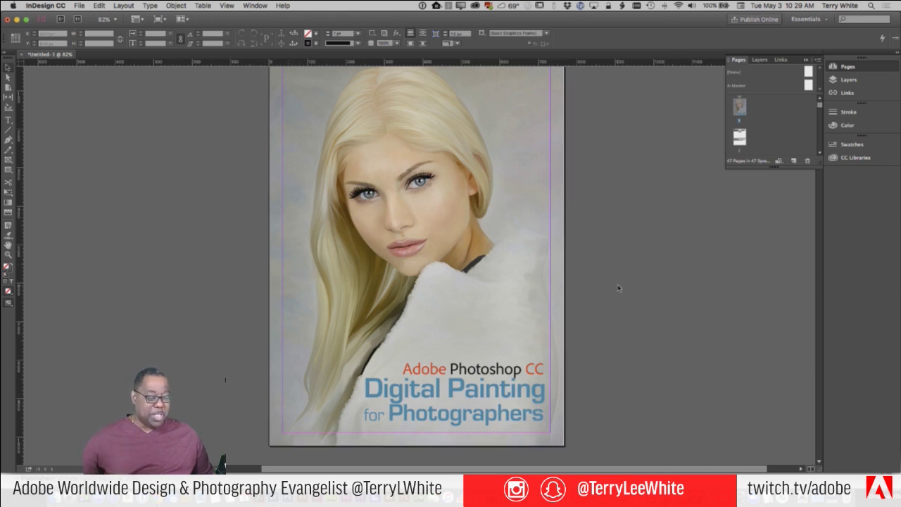
# - Select the cover frame and refit the artwork so it fills the frame proportionally
pyautogui.rightClick(445, 337)
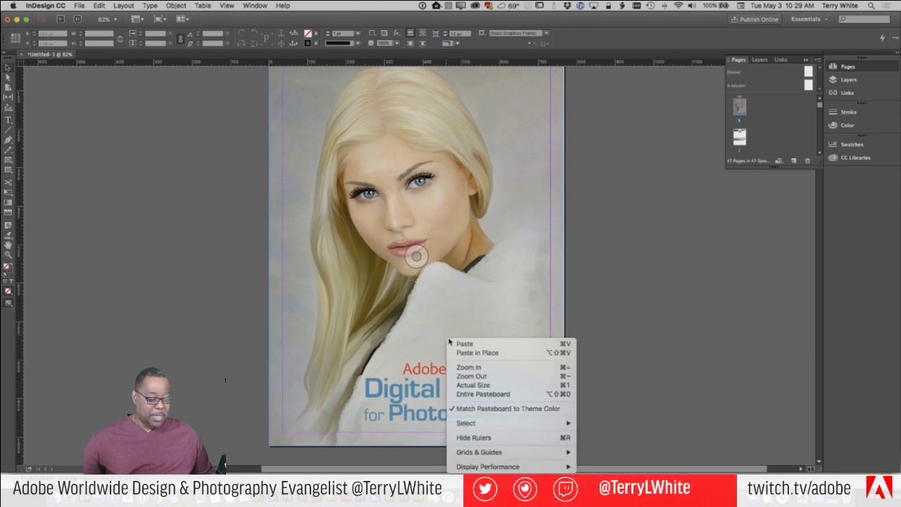
pyautogui.click(443, 338)
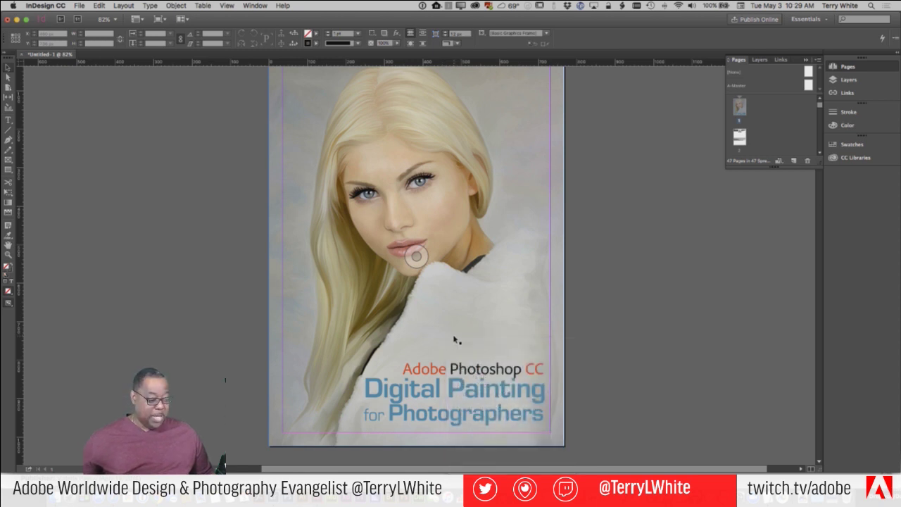
pyautogui.click(454, 340)
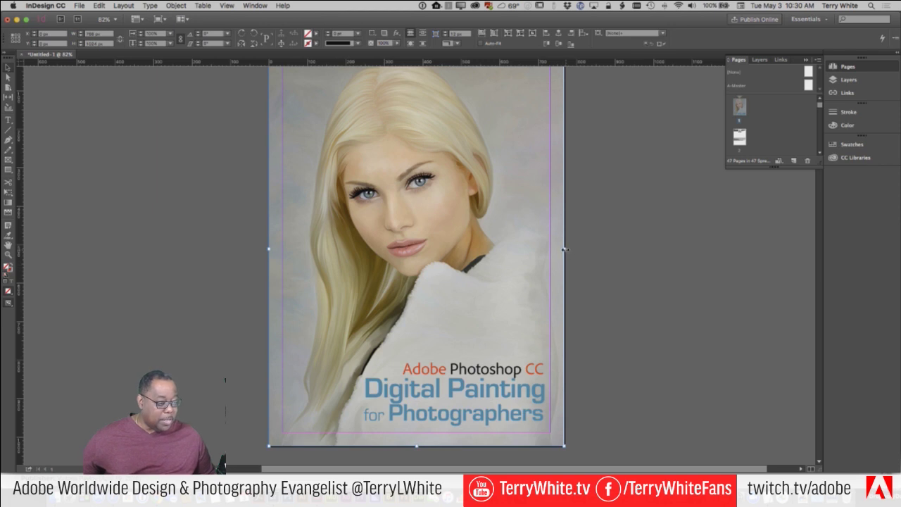
pyautogui.moveTo(564, 249); pyautogui.dragTo(567, 249)
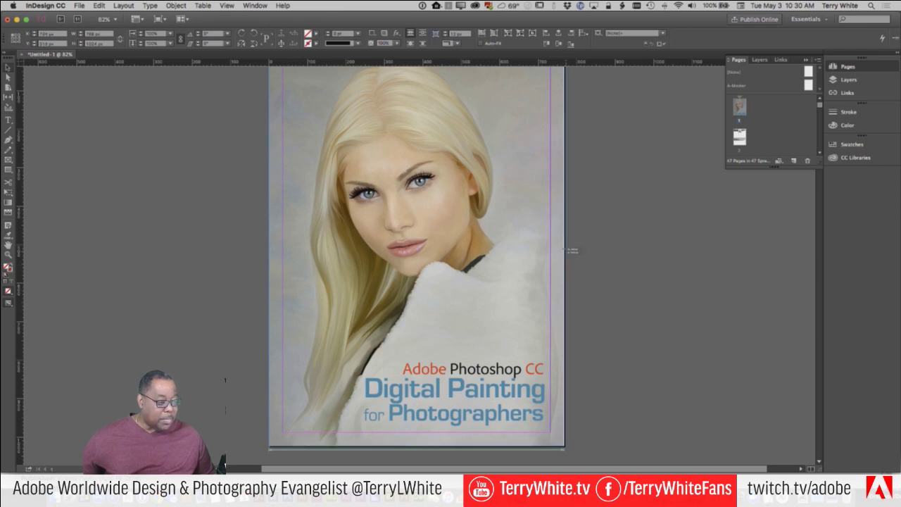
pyautogui.click(567, 248)
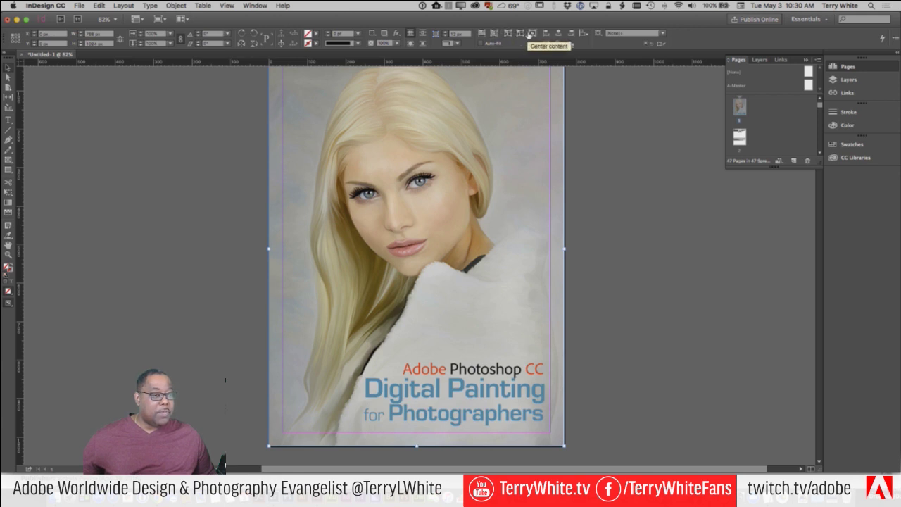
pyautogui.click(482, 34)
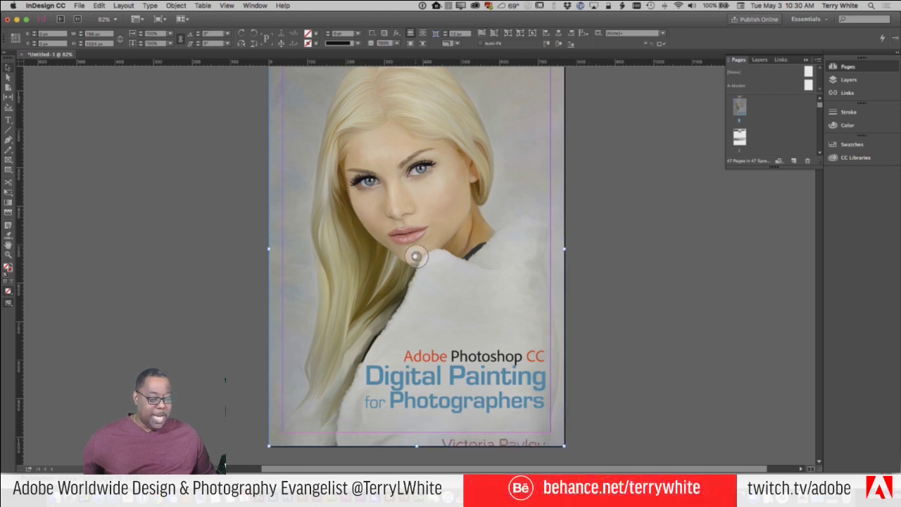
# - Shift the cover artwork down inside its frame and check the crop along the top and bottom page edges
pyautogui.moveTo(416, 257); pyautogui.dragTo(414, 279)
pyautogui.scroll(-3, 613, 262)
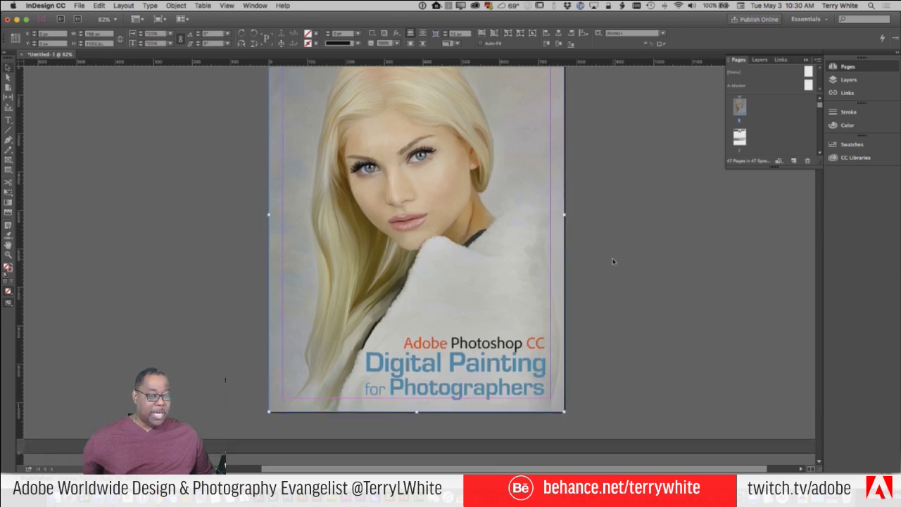
pyautogui.scroll(3, 612, 262)
pyautogui.scroll(-3, 613, 262)
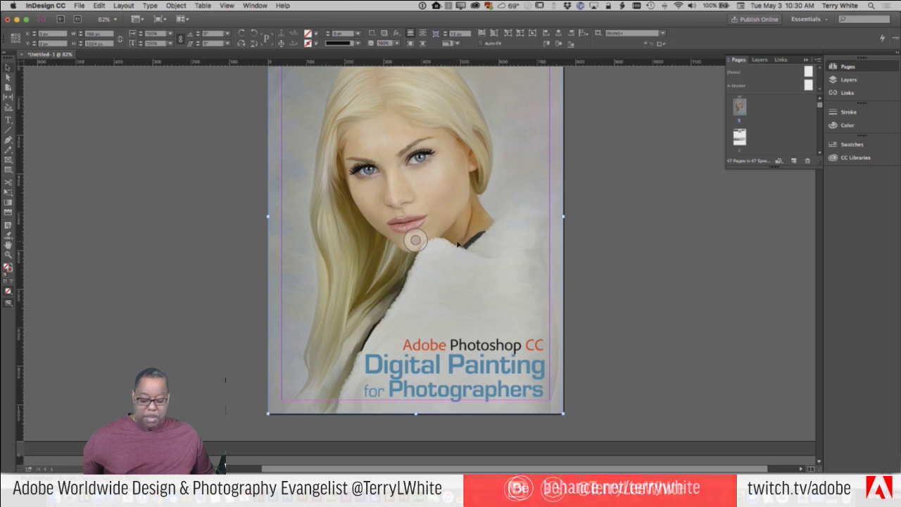
# - Switch to Photoshop, move the cover's three text layers up together, clear of the cropped bottom area, and save the PSD
pyautogui.press('super+F12')
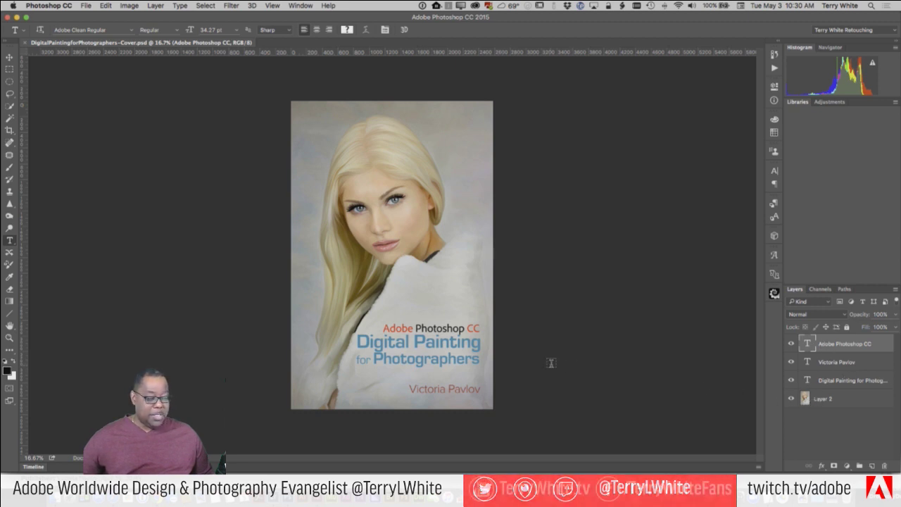
pyautogui.click(9, 58)
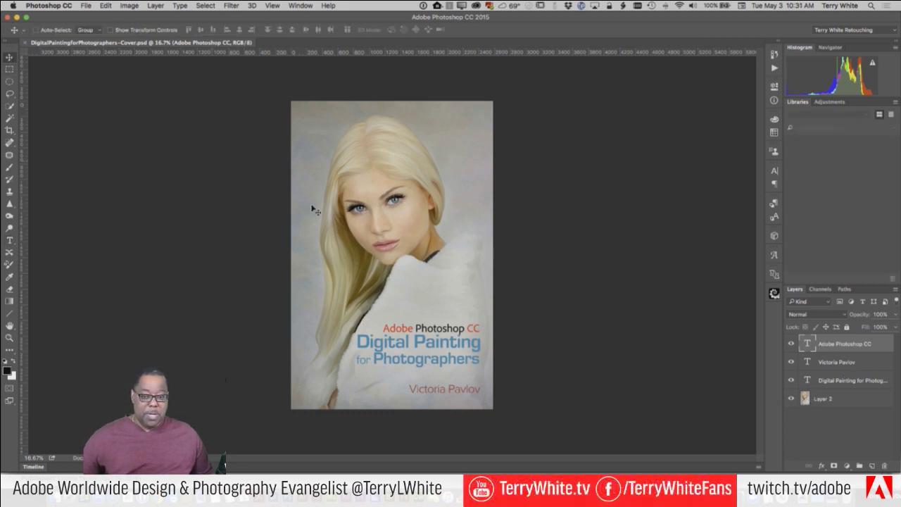
pyautogui.keyDown('shift'); pyautogui.click(833, 382); pyautogui.keyUp('shift')
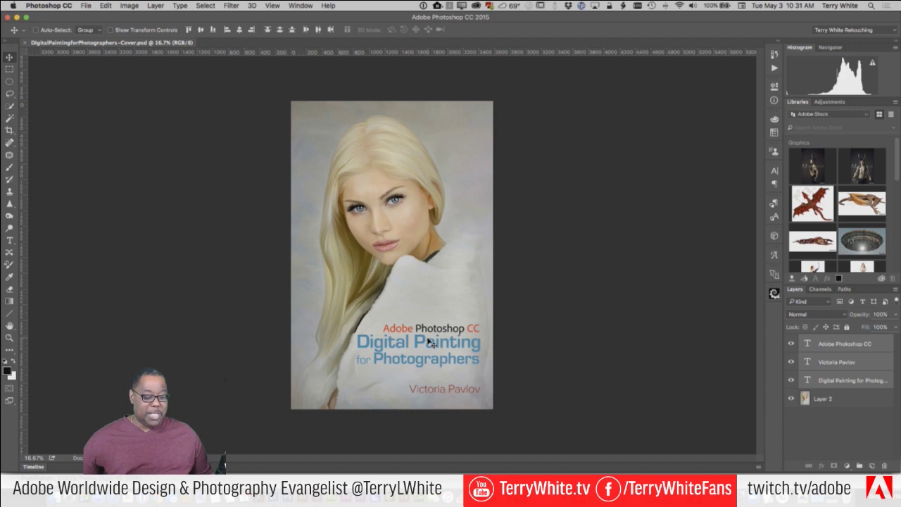
pyautogui.moveTo(429, 341); pyautogui.dragTo(429, 308)
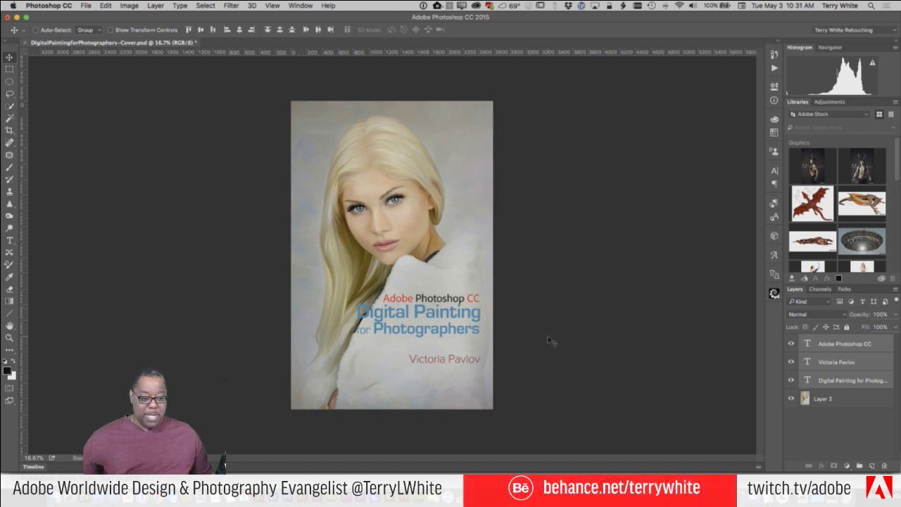
pyautogui.press('cmd+s')
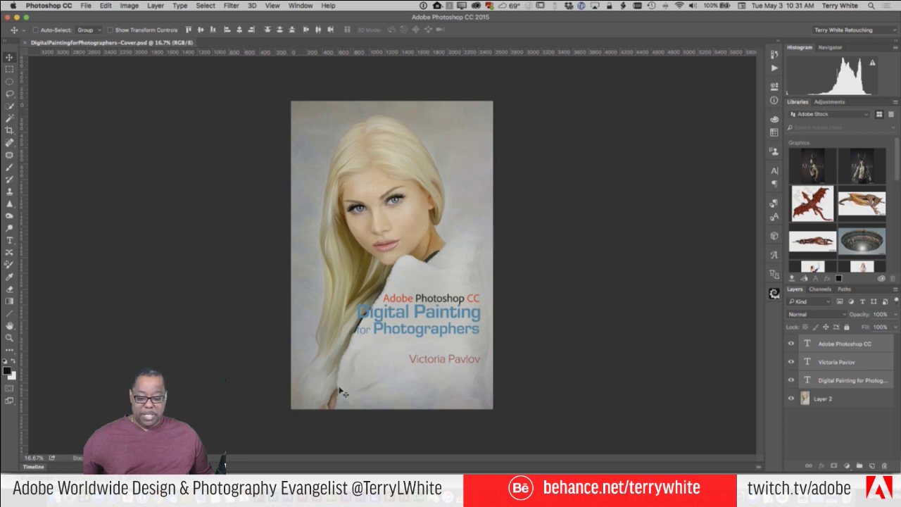
# - Check the cover in InDesign, return to Photoshop and place the author-name layer directly above Layer 2 in the stacking order
pyautogui.press('super+Tab')
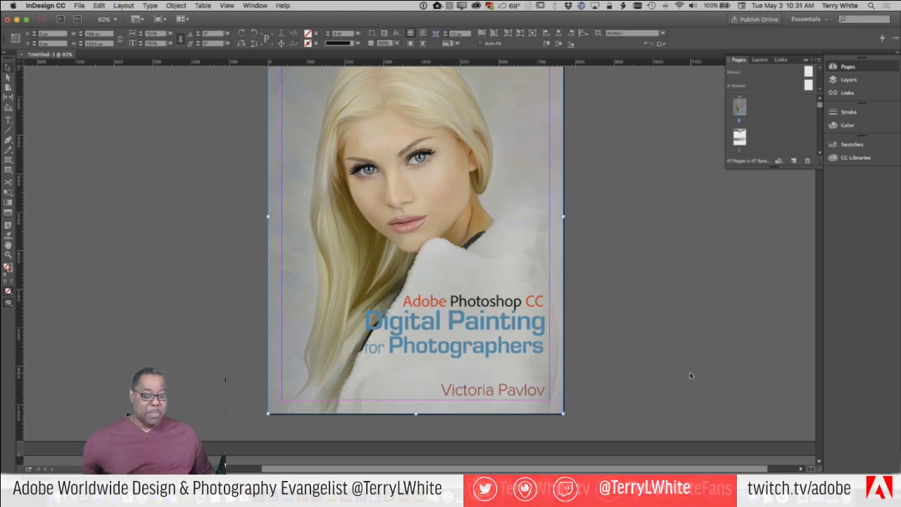
pyautogui.press('super+Tab')
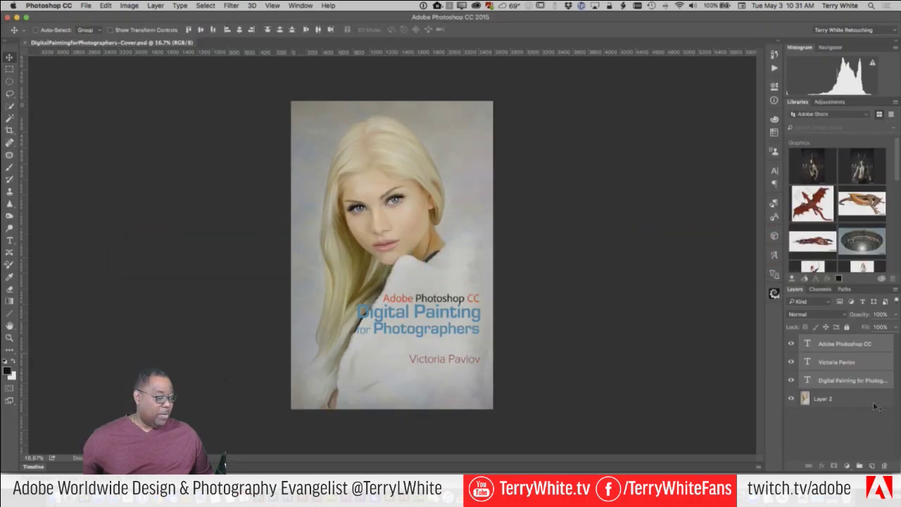
pyautogui.click(865, 423)
pyautogui.moveTo(837, 363); pyautogui.dragTo(838, 386)
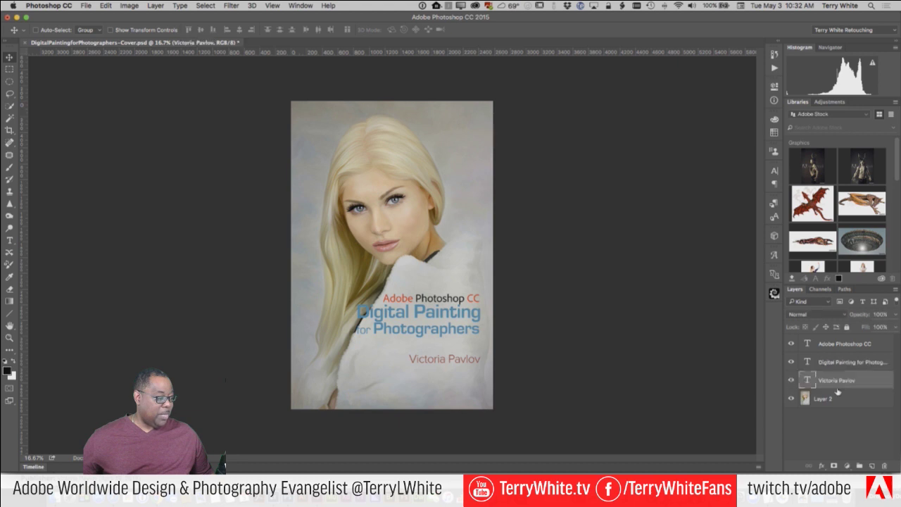
# - Select the "Adobe Photoshop CC" and "Digital Painting for Photographers" text layers and nudge them down together towards the author's name
pyautogui.click(836, 345)
pyautogui.keyDown('shift'); pyautogui.click(828, 362); pyautogui.keyUp('shift')
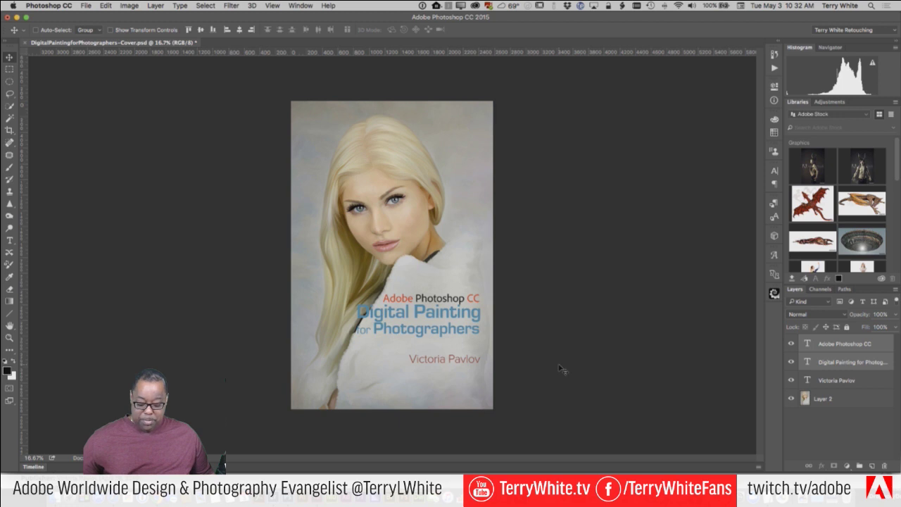
pyautogui.hotkey('shift', 'Down')
pyautogui.hotkey('shift', 'Down')
pyautogui.hotkey('shift', 'Down')
pyautogui.hotkey('shift', 'Down')
pyautogui.hotkey('shift', 'Down')
pyautogui.hotkey('shift', 'Down')
pyautogui.hotkey('shift', 'Down')
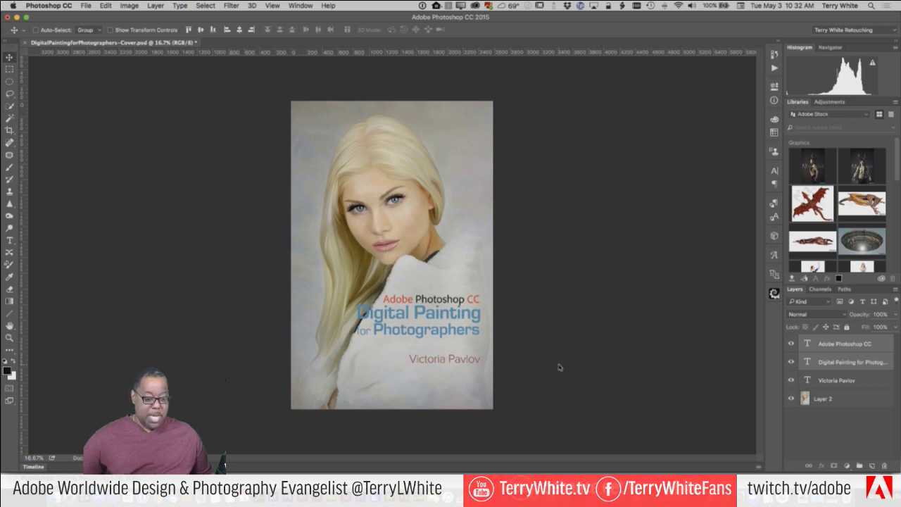
pyautogui.hotkey('shift', 'Down')
pyautogui.hotkey('shift', 'Down')
pyautogui.hotkey('shift', 'Down')
pyautogui.hotkey('shift', 'Down')
pyautogui.hotkey('shift', 'Down')
pyautogui.hotkey('shift', 'Down')
pyautogui.hotkey('shift', 'Down')
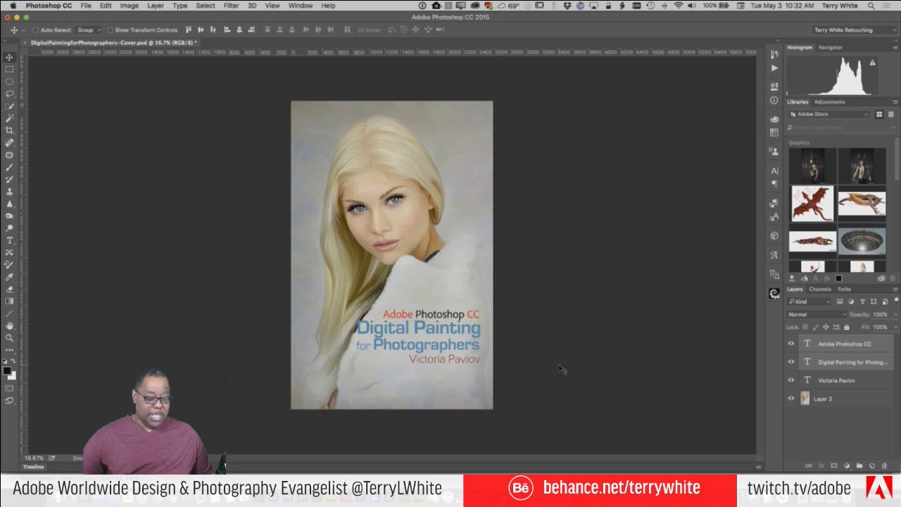
pyautogui.hotkey('shift', 'Up')
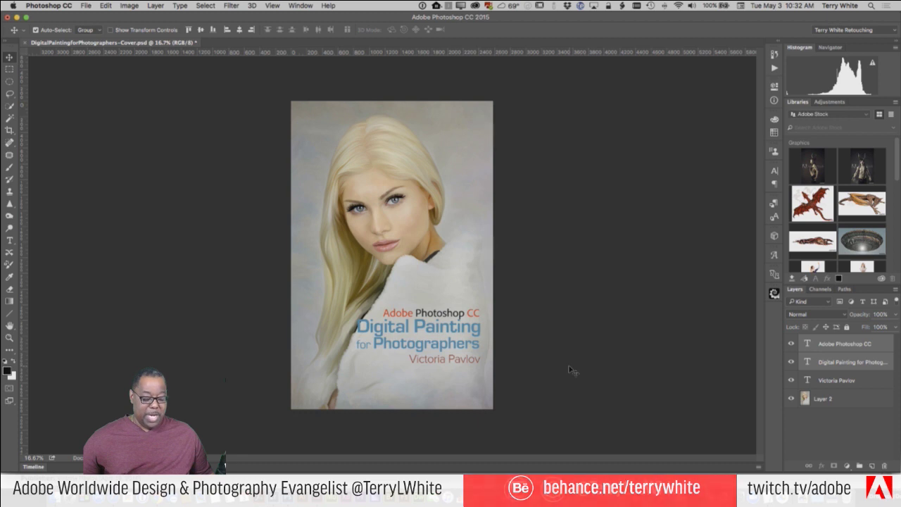
# - Scale the two selected title layers proportionally to about 95.5% so the lettering clears the hair
pyautogui.press('super+t')
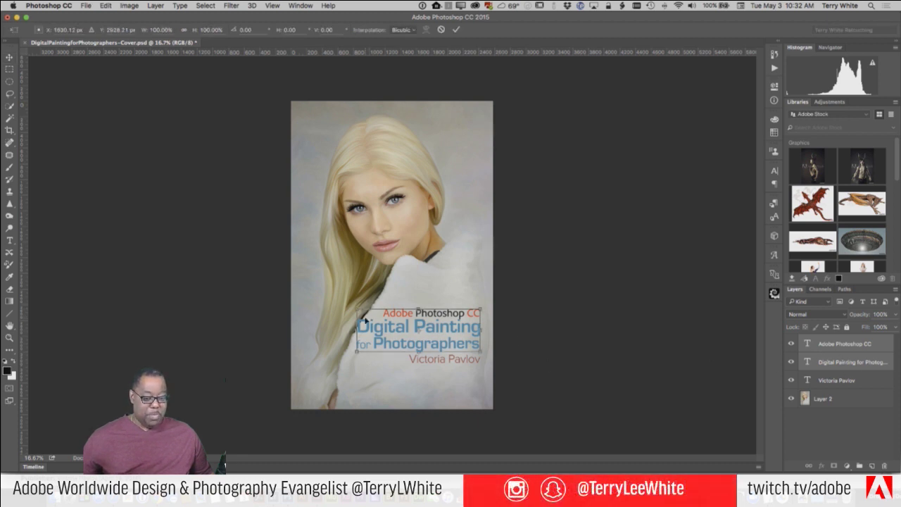
pyautogui.moveTo(356, 309); pyautogui.dragTo(362, 312)
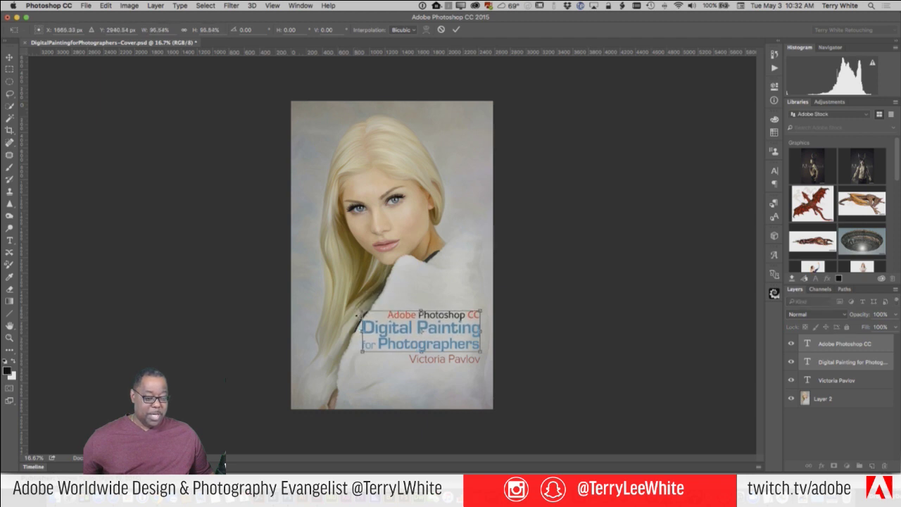
pyautogui.press('Return')
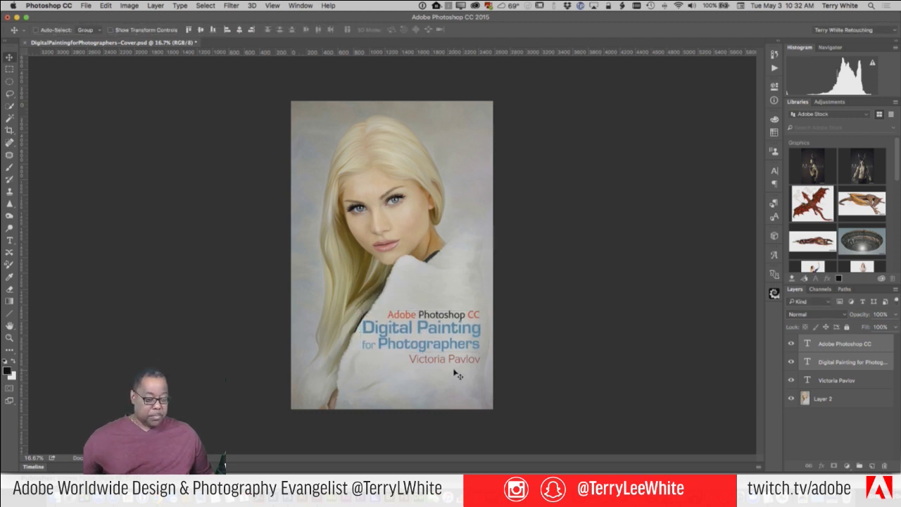
# - Nudge the author-name layer down slightly to separate it from the title, and save the PSD
pyautogui.click(859, 383)
pyautogui.hotkey('shift', 'Down')
pyautogui.hotkey('shift', 'Down')
pyautogui.hotkey('shift', 'Down')
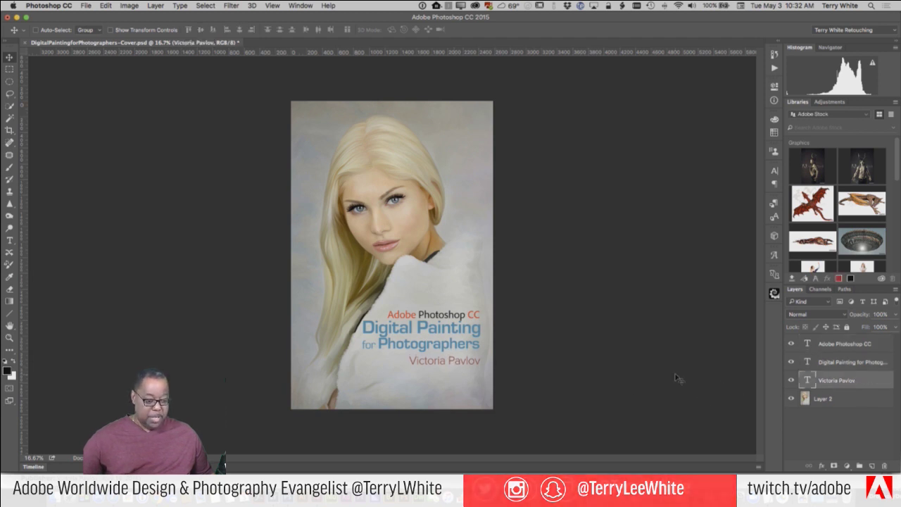
pyautogui.hotkey('shift', 'Down')
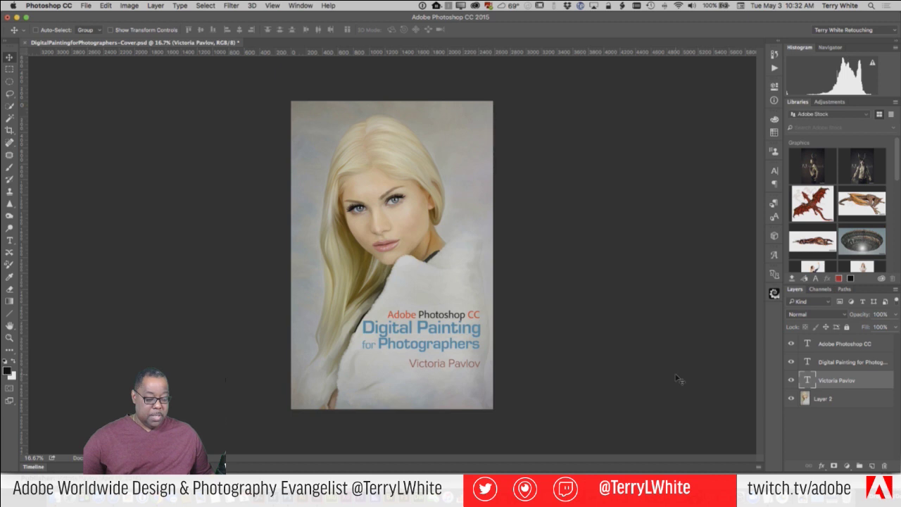
pyautogui.press('super+s')
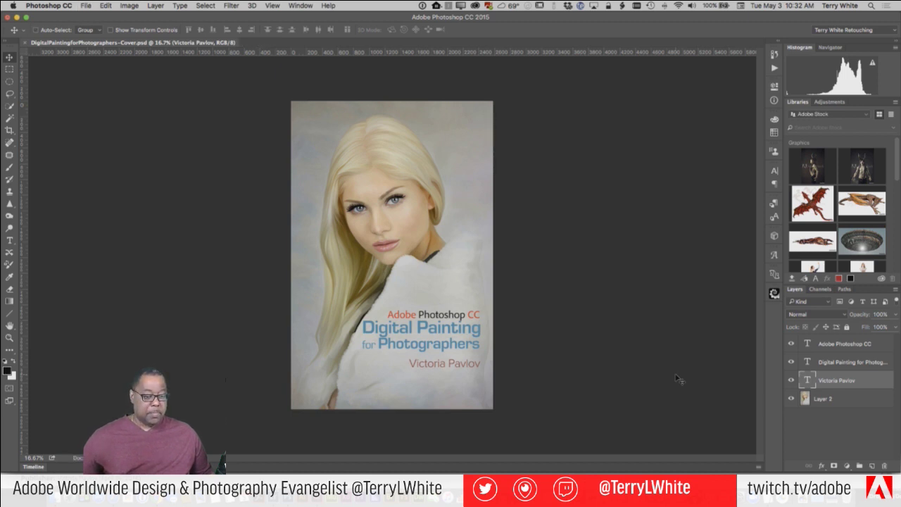
# - Return to InDesign, update the modified link to the cover PSD and check the refreshed cover page
pyautogui.press('super+Tab')
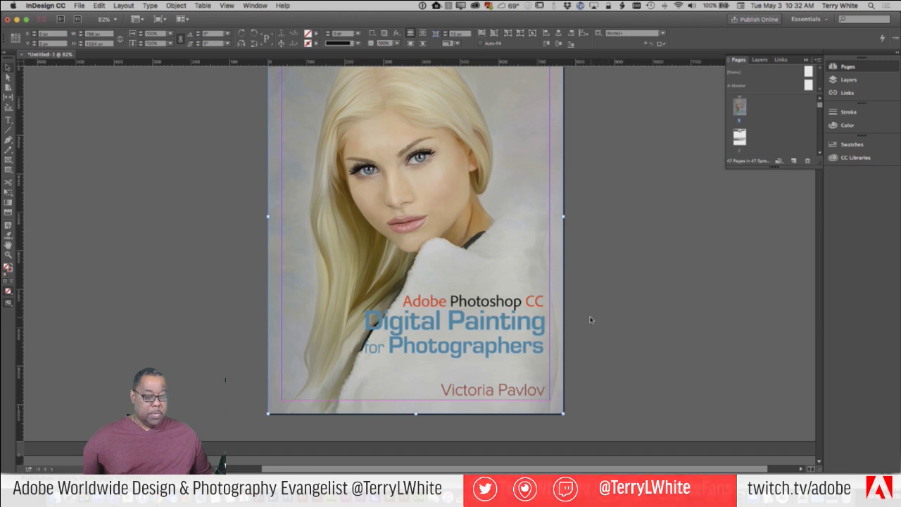
pyautogui.press('super+F12')
pyautogui.press('super+Tab')
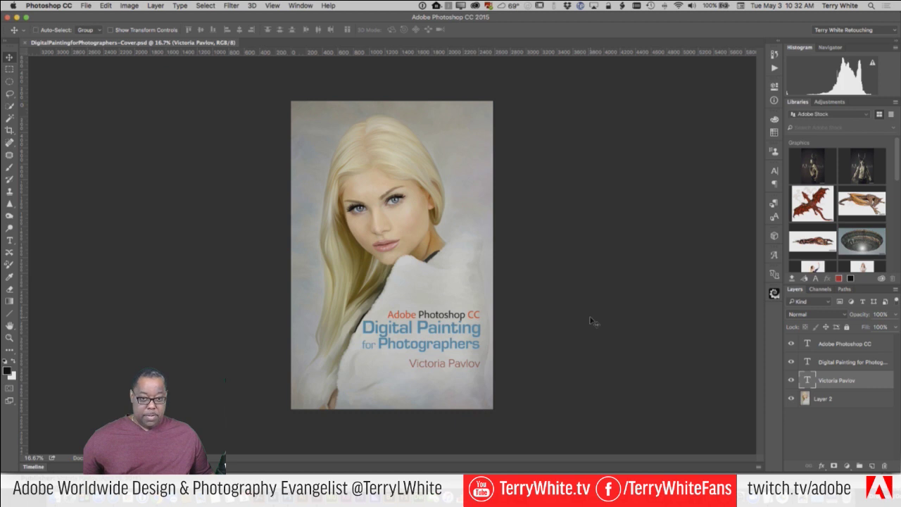
pyautogui.press('super+Tab')
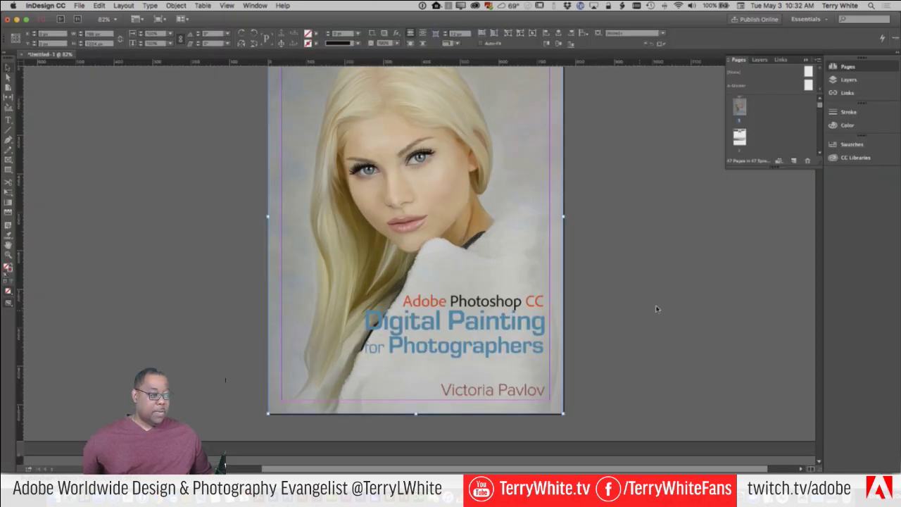
pyautogui.click(847, 92)
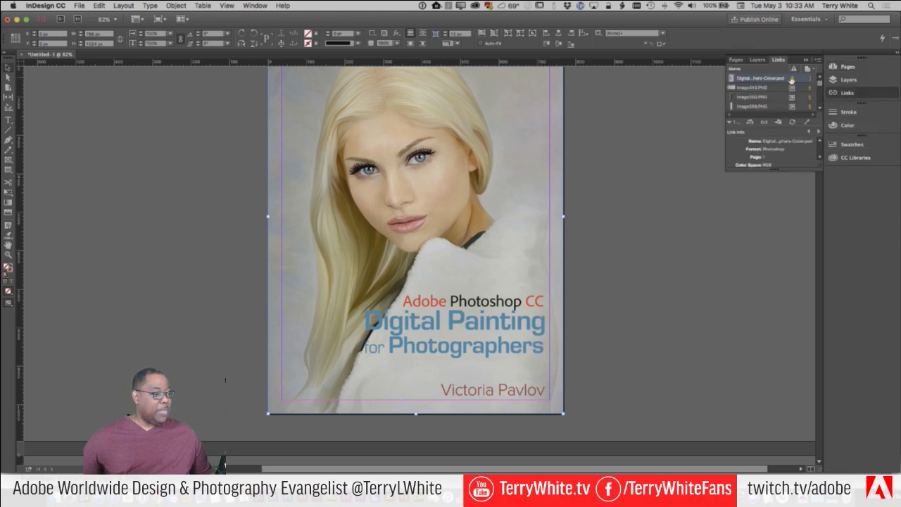
pyautogui.doubleClick(791, 80)
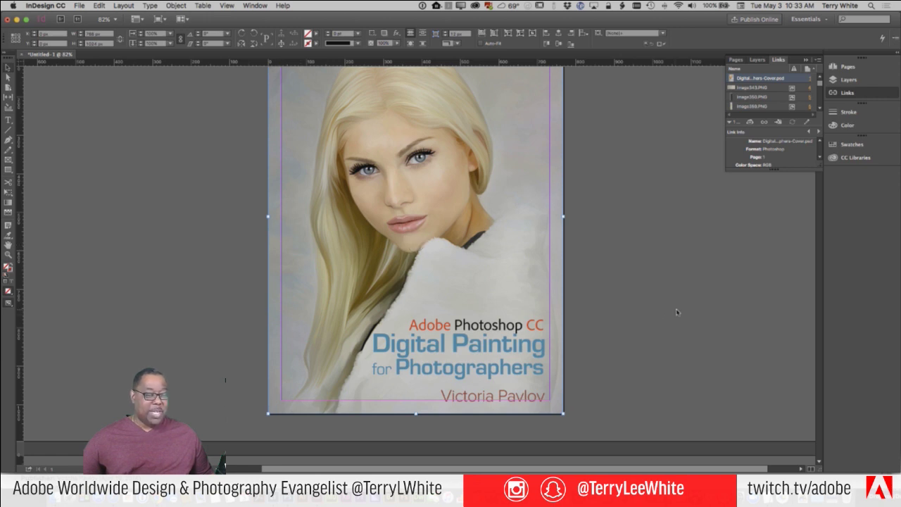
pyautogui.scroll(3, 676, 311)
pyautogui.scroll(-3, 676, 312)
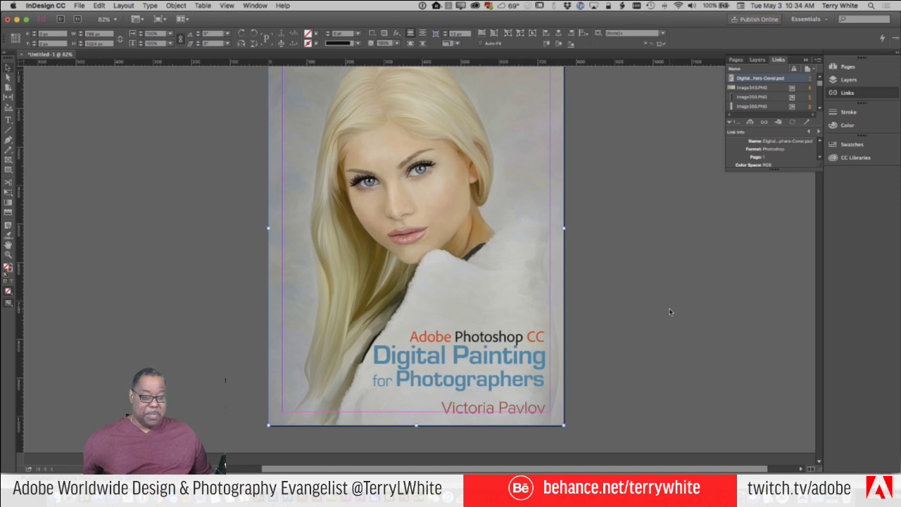
# - Save the book document as DigitalPaintingforPhotographers.indd in the Terry-Victoria folder, using the InDesign CC 2015 document format
pyautogui.press('super+s')
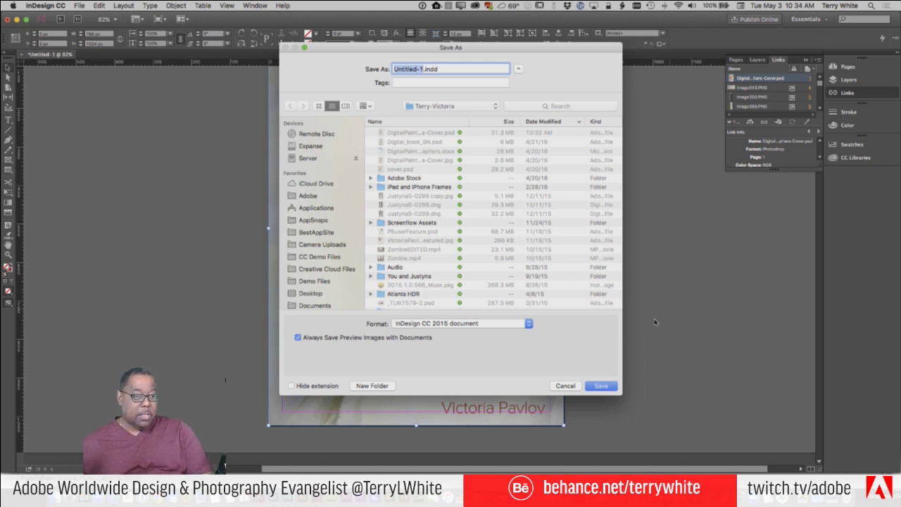
pyautogui.write('Digi')
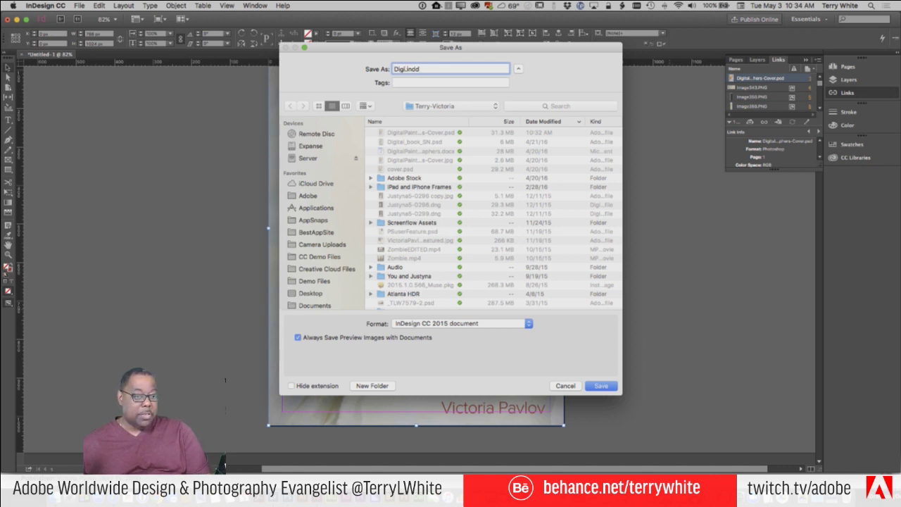
pyautogui.write('talPain')
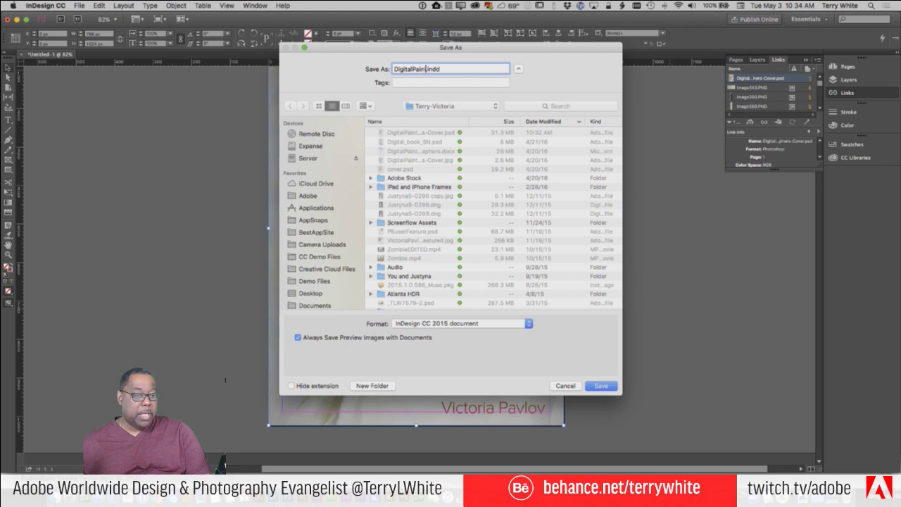
pyautogui.write('tingforR')
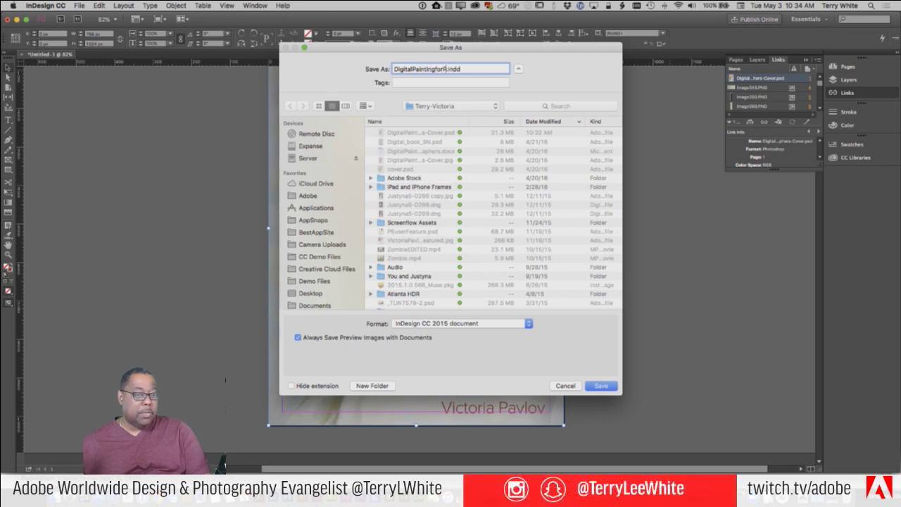
pyautogui.write('hotographers')
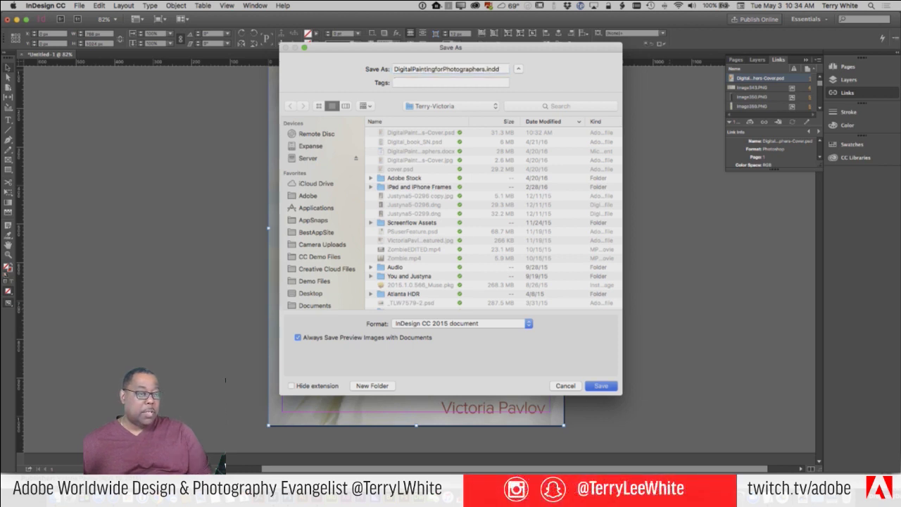
pyautogui.press('Return')
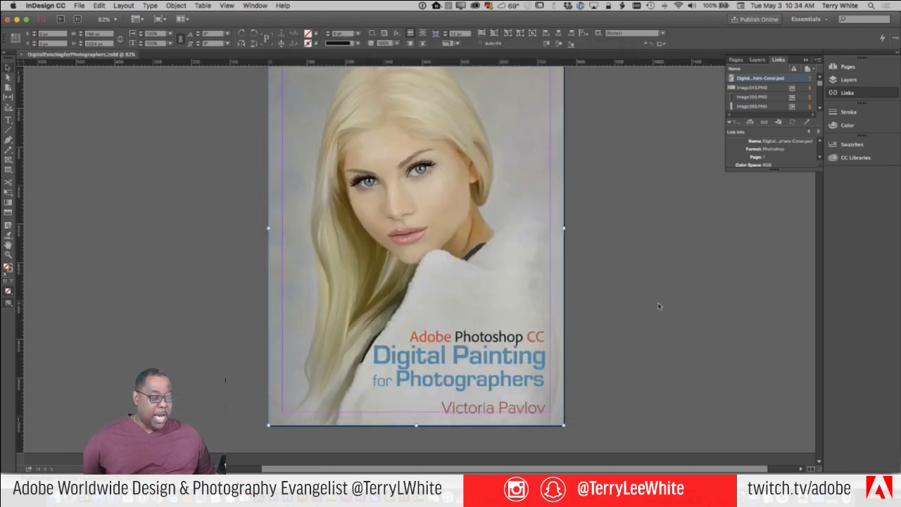
# - Deselect the cover image and examine the layout of the title and introduction text on the following page
pyautogui.scroll(-5, 658, 306)
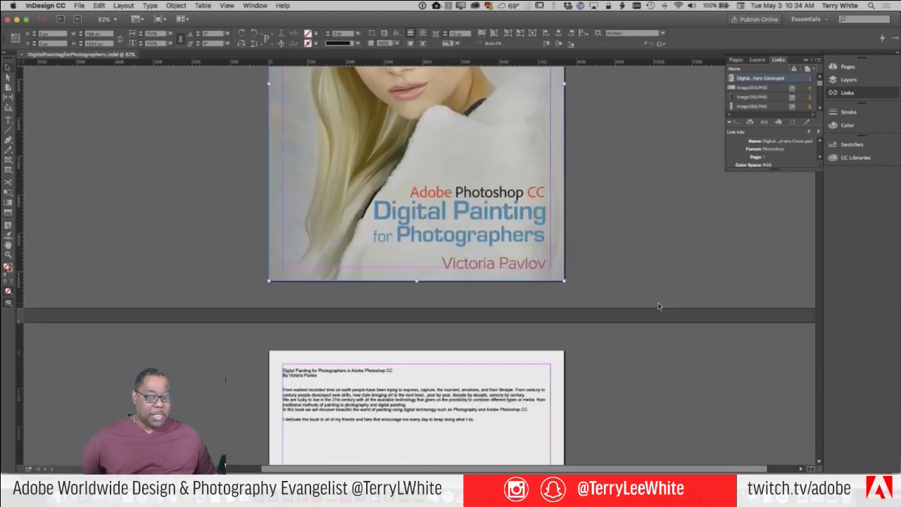
pyautogui.click(623, 274)
pyautogui.scroll(-6, 637, 299)
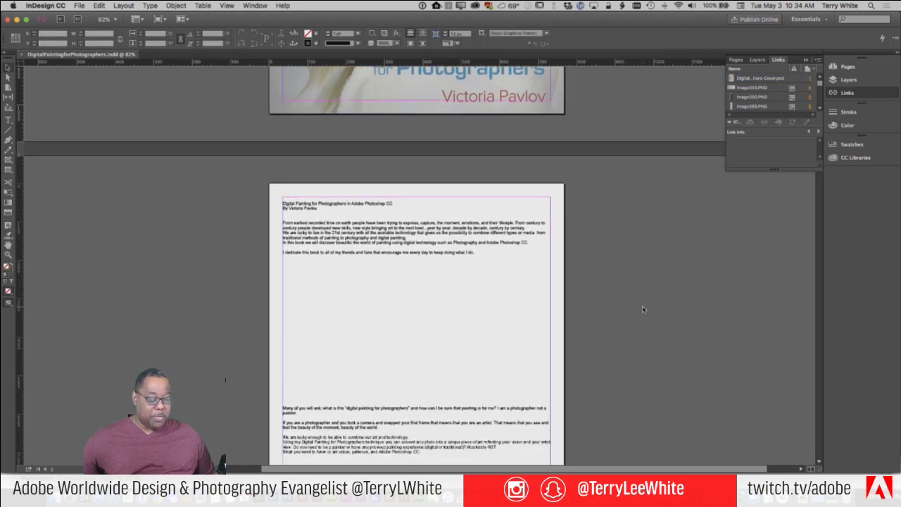
pyautogui.scroll(-2, 642, 309)
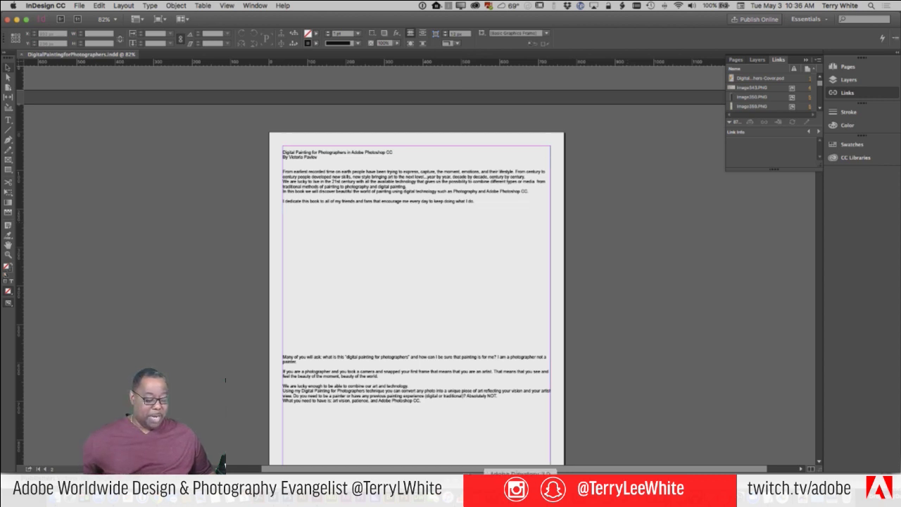
# - Switch to iBooks, open the PlayOn book as a fixed-layout example, close it and return to InDesign
pyautogui.click(535, 493)
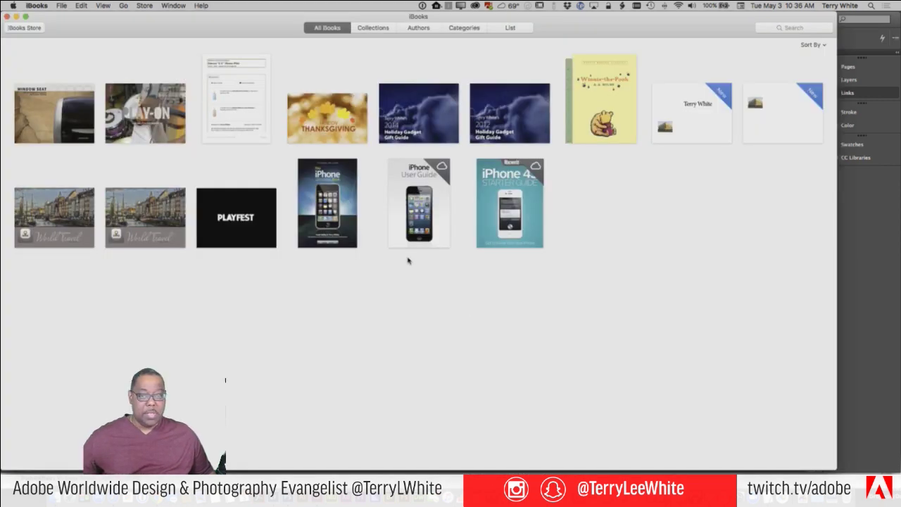
pyautogui.click(136, 131)
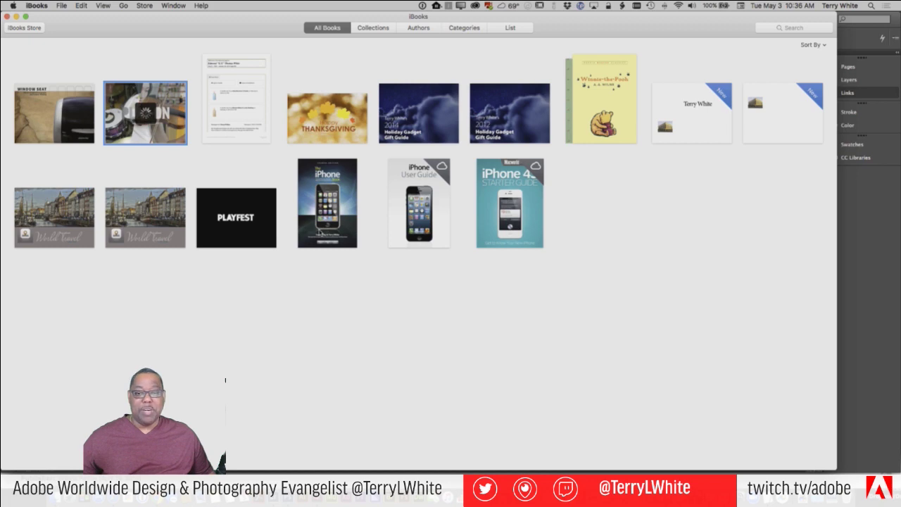
pyautogui.press('super+w')
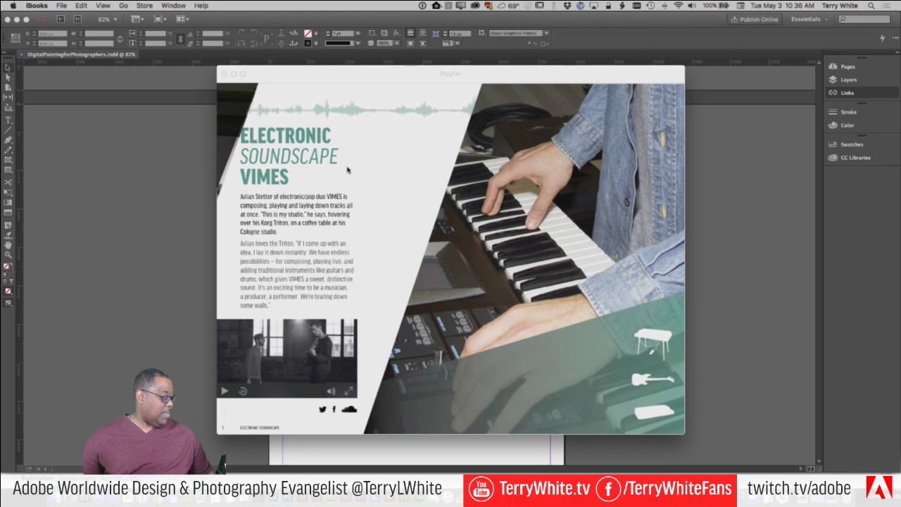
pyautogui.press('super+Tab')
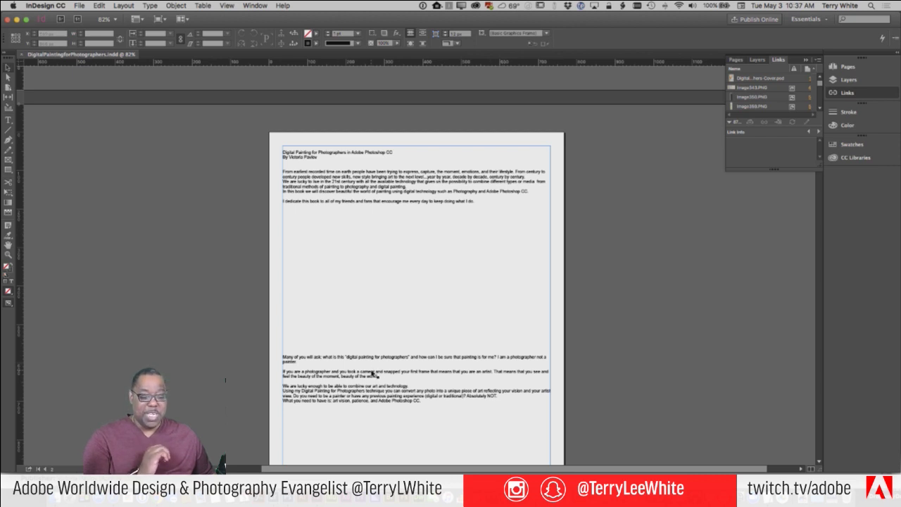
# - Review the imported manuscript from the table of contents through the chapter one screenshots, and return to the introduction page
pyautogui.scroll(-10, 448, 346)
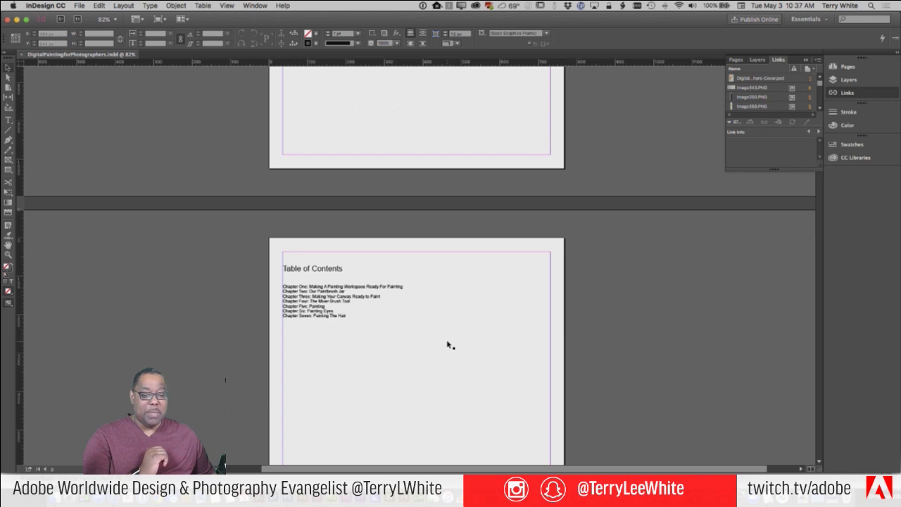
pyautogui.scroll(-15, 448, 345)
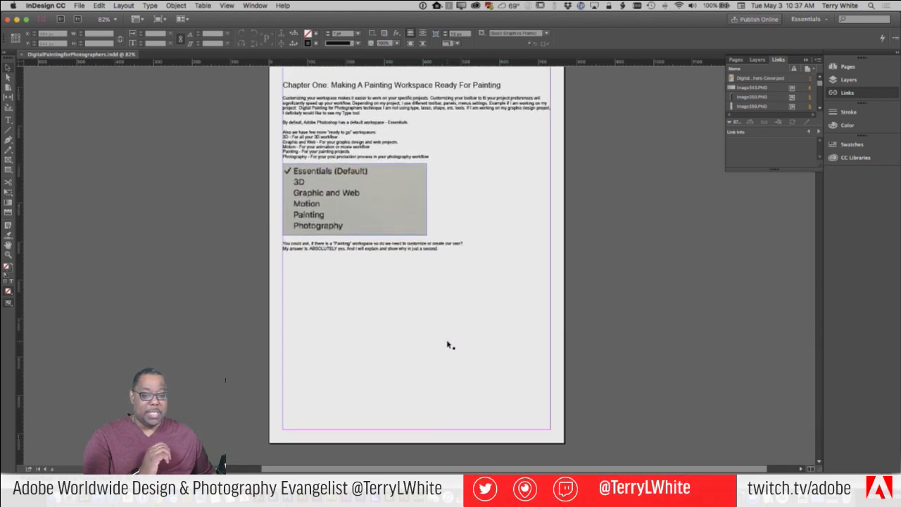
pyautogui.scroll(-15, 449, 346)
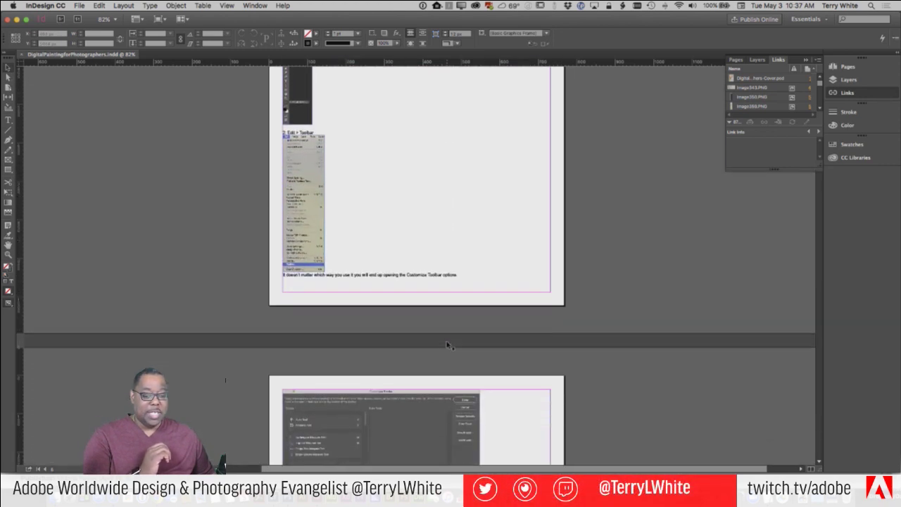
pyautogui.scroll(-15, 449, 346)
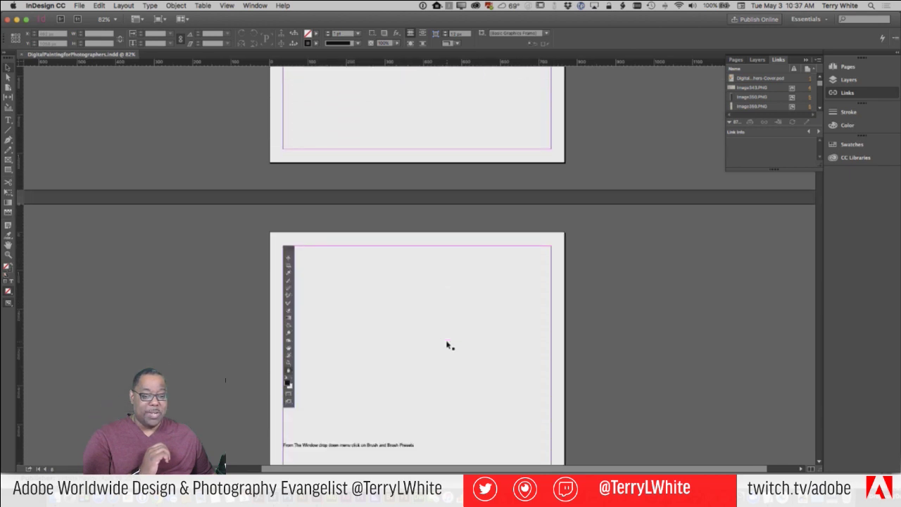
pyautogui.scroll(-15, 448, 346)
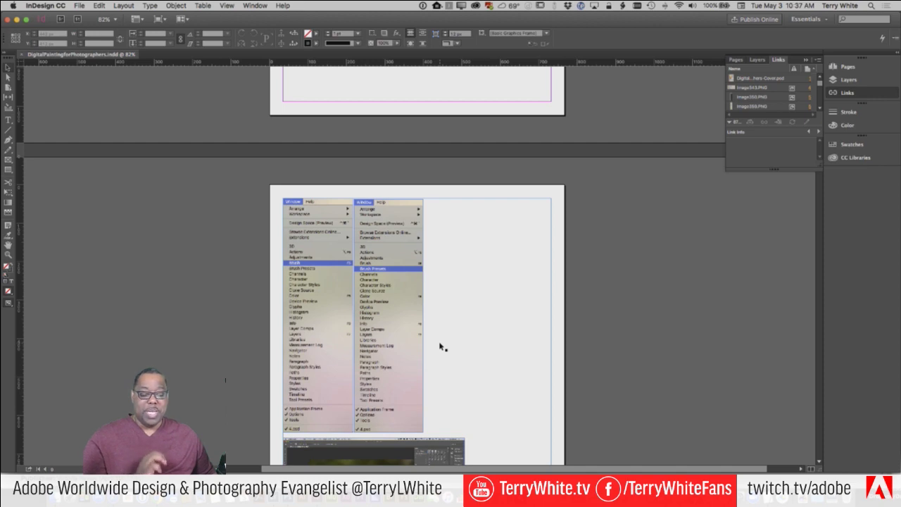
pyautogui.scroll(15, 442, 346)
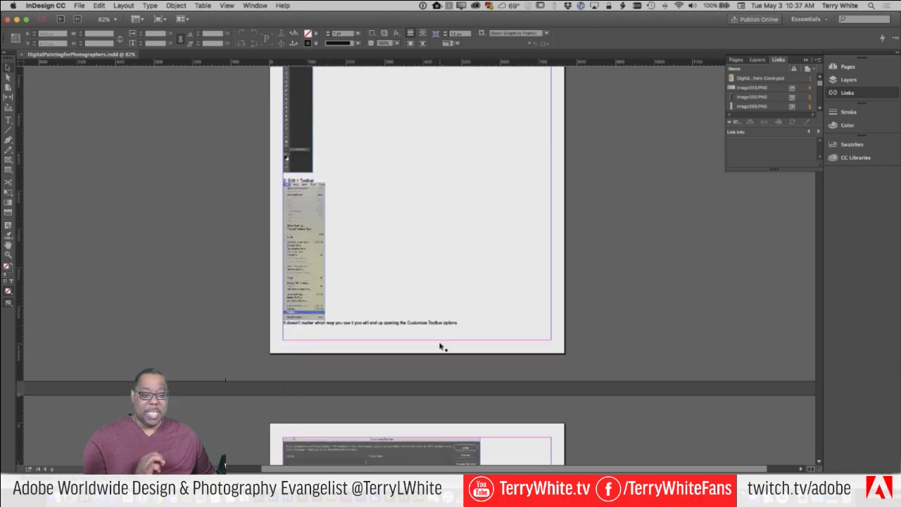
pyautogui.scroll(15, 442, 347)
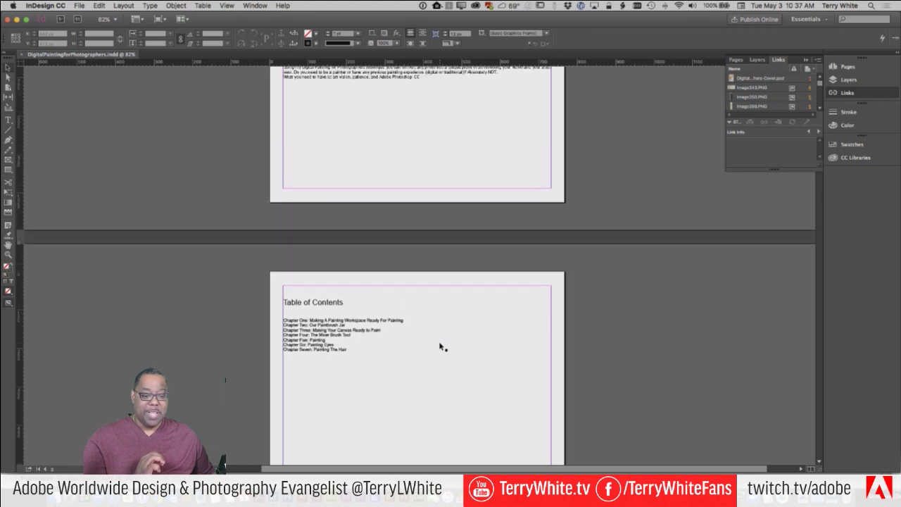
pyautogui.scroll(5, 442, 347)
pyautogui.scroll(-4, 440, 344)
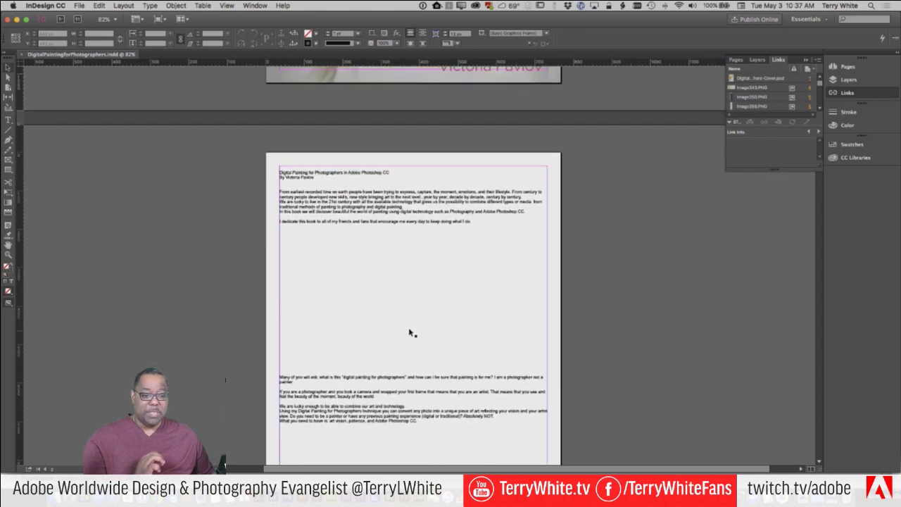
# - Cut the introduction page's threaded text frame and allow new pages to be inserted for overset text
pyautogui.click(408, 332)
pyautogui.scroll(-5, 408, 332)
pyautogui.scroll(4, 724, 355)
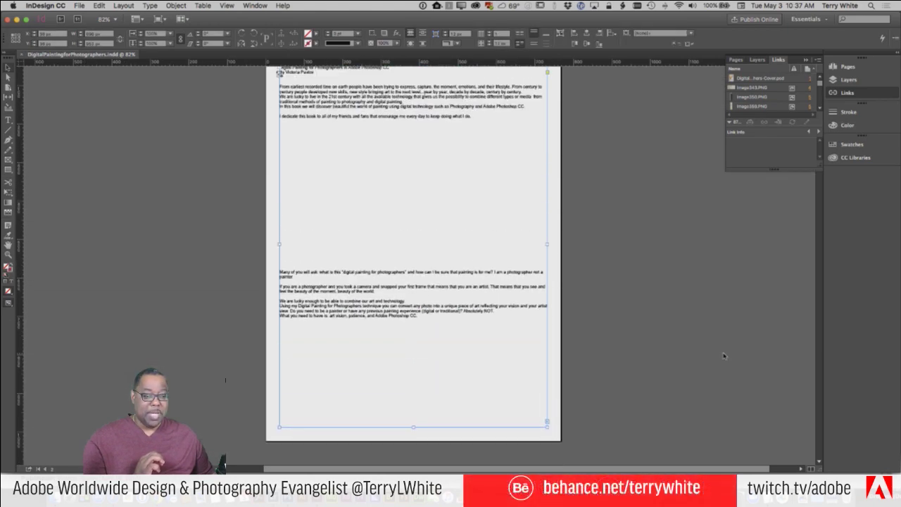
pyautogui.click(100, 6)
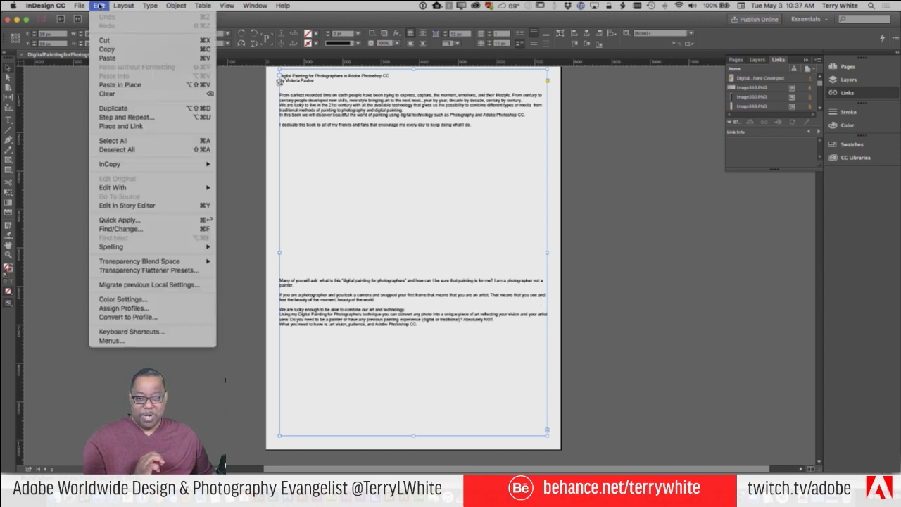
pyautogui.click(104, 41)
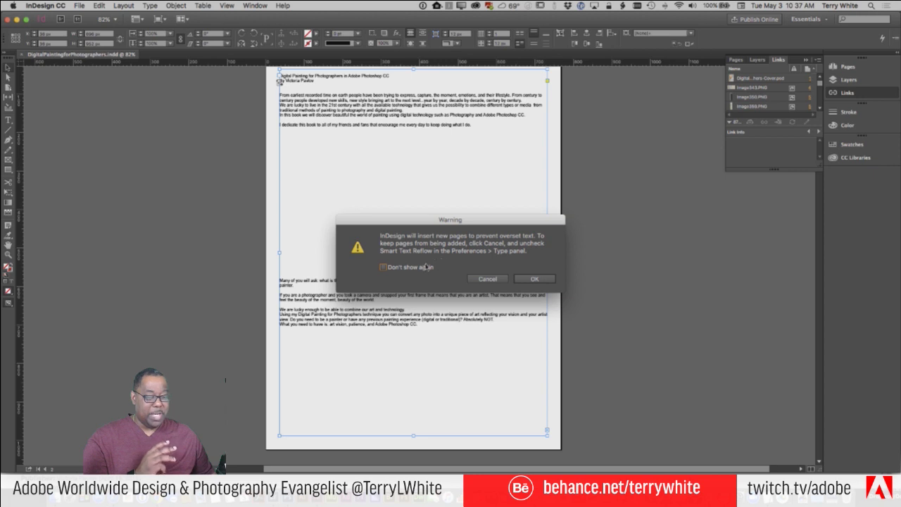
pyautogui.press('Return')
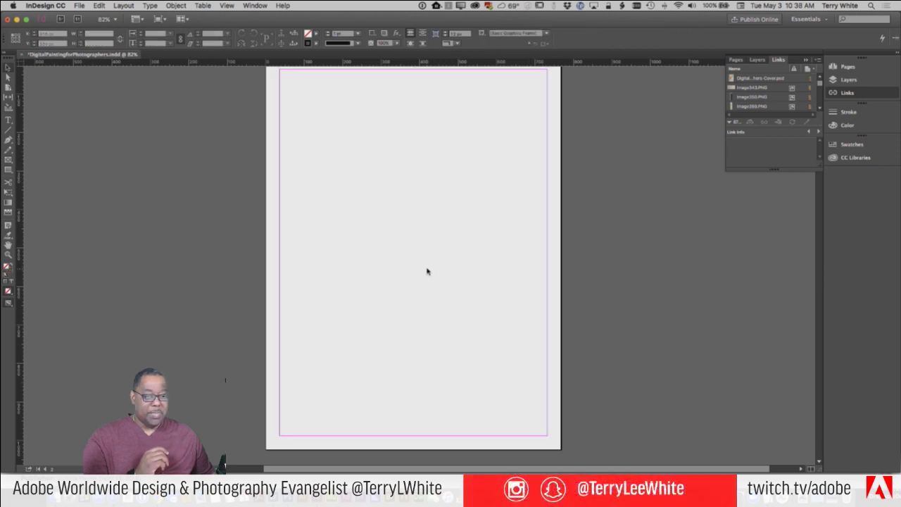
# - Examine the emptied page after the cover and how the introduction text flows onto the next page
pyautogui.scroll(-8, 561, 255)
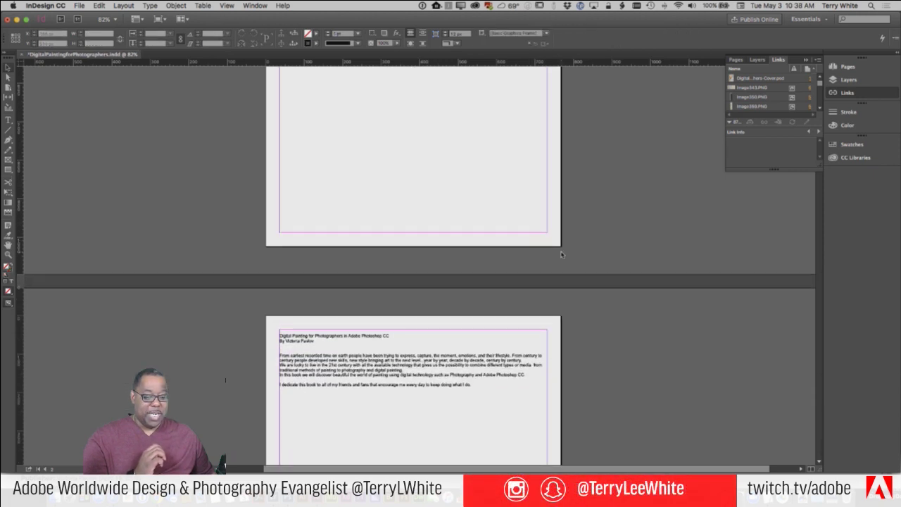
pyautogui.scroll(8, 561, 255)
pyautogui.scroll(-3, 561, 255)
pyautogui.scroll(8, 561, 255)
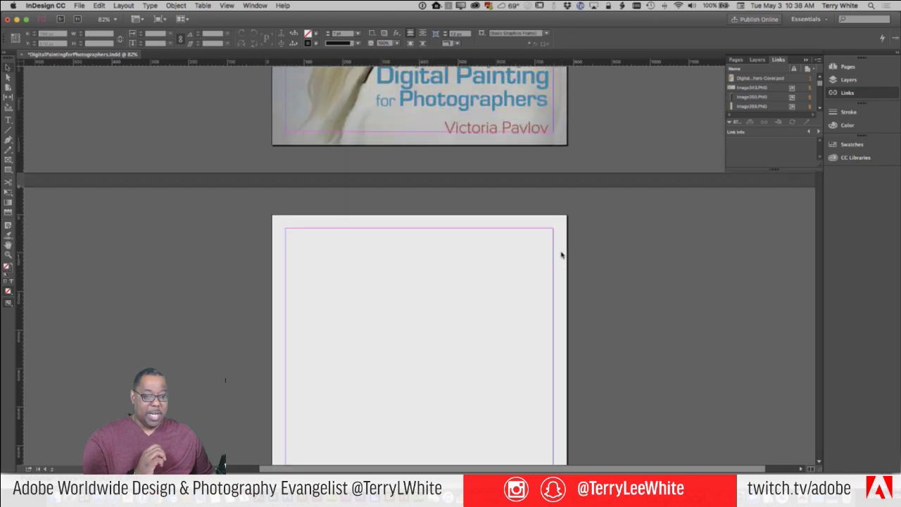
pyautogui.scroll(-14, 561, 255)
pyautogui.scroll(-2, 561, 255)
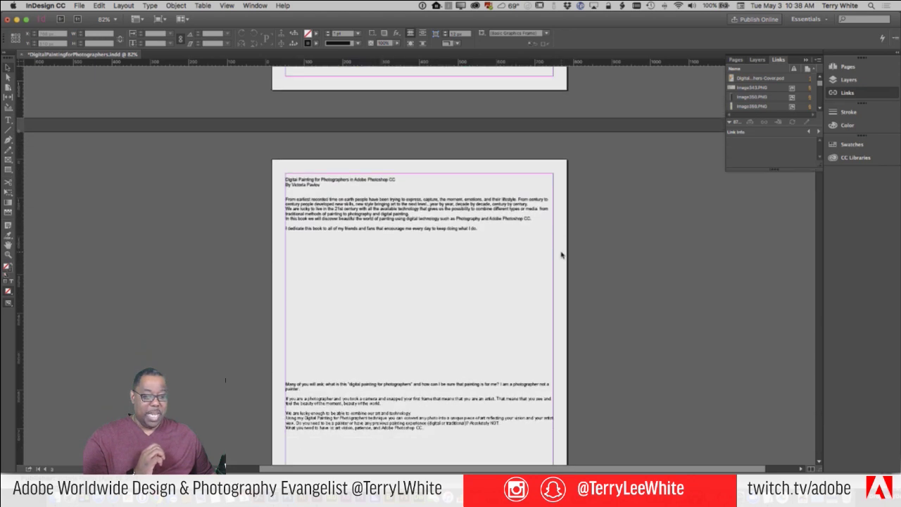
# - Paste the cut text frame onto the empty page after the cover and align it with the page margins
pyautogui.scroll(10, 561, 255)
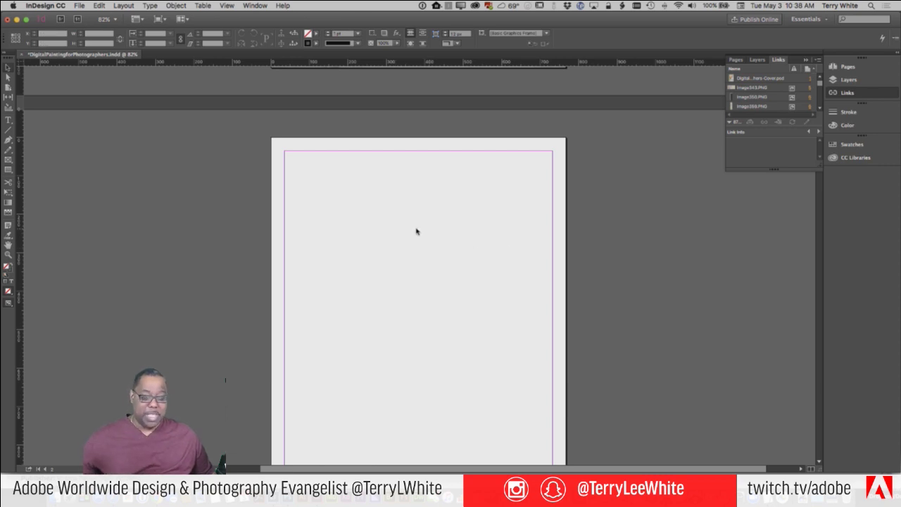
pyautogui.press('super+v')
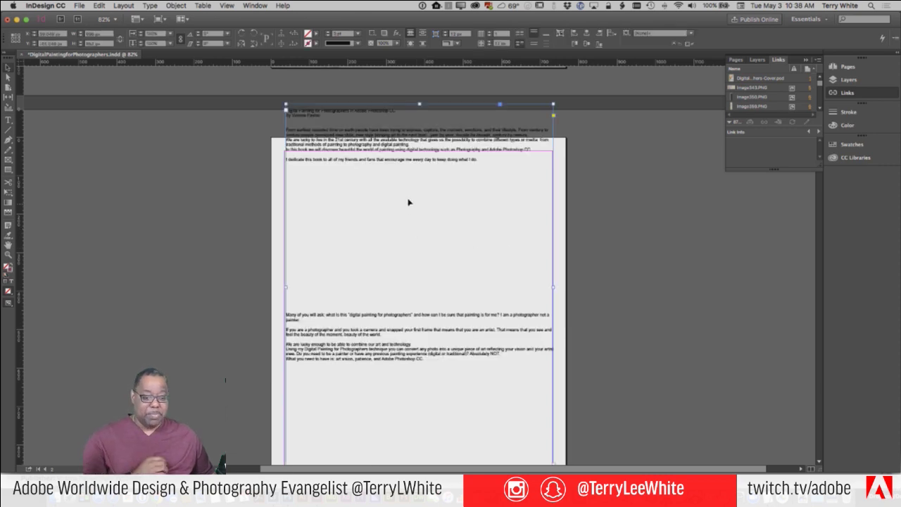
pyautogui.scroll(-5, 436, 242)
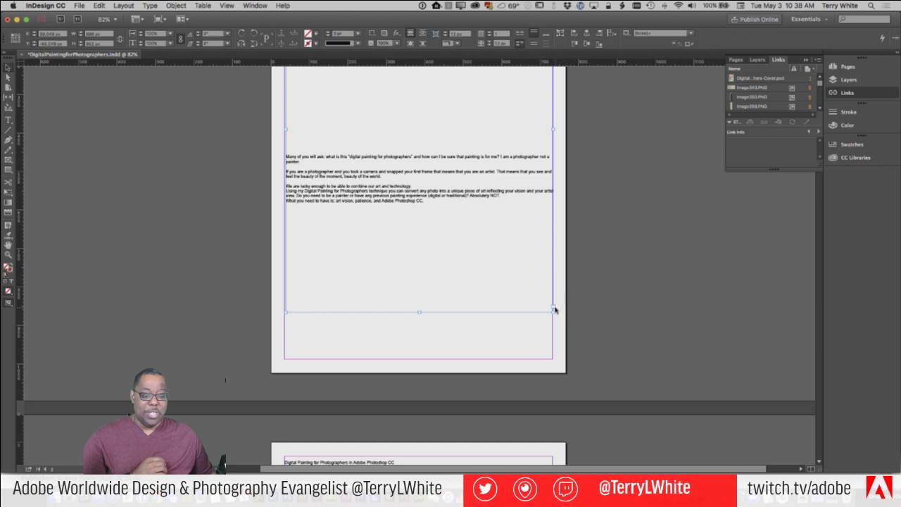
pyautogui.moveTo(459, 232); pyautogui.dragTo(465, 253)
pyautogui.scroll(-10, 595, 268)
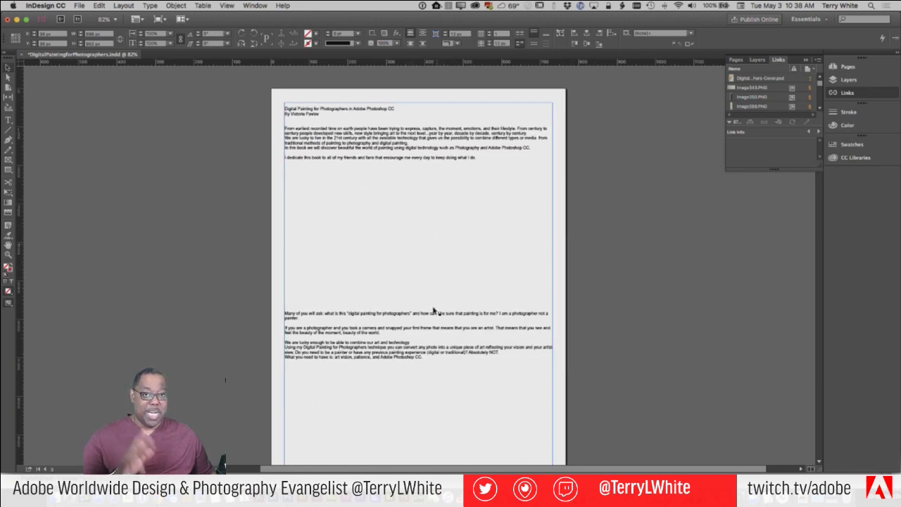
pyautogui.scroll(-2, 443, 301)
pyautogui.scroll(2, 444, 301)
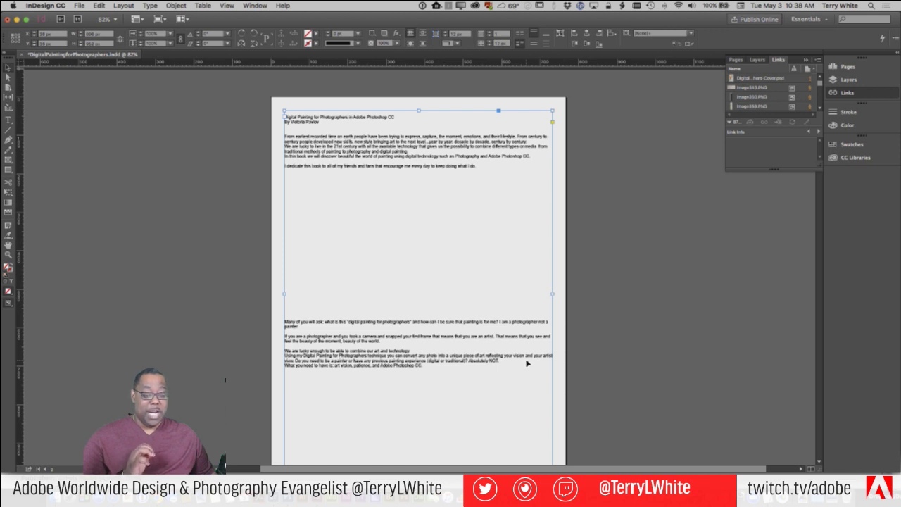
# - Undo the repositioning and pasting of the introduction text frame on the page after the cover
pyautogui.scroll(-4, 530, 366)
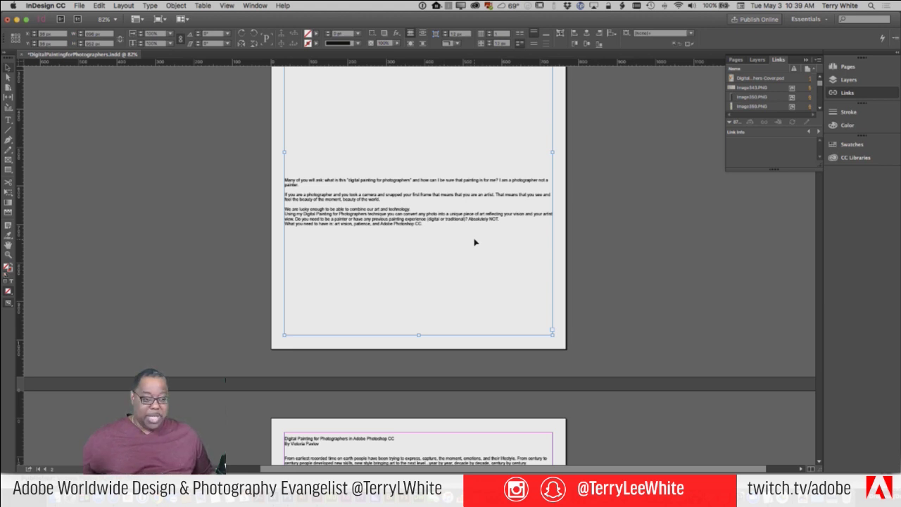
pyautogui.hotkey('ctrl', 'z')
pyautogui.hotkey('ctrl', 'z')
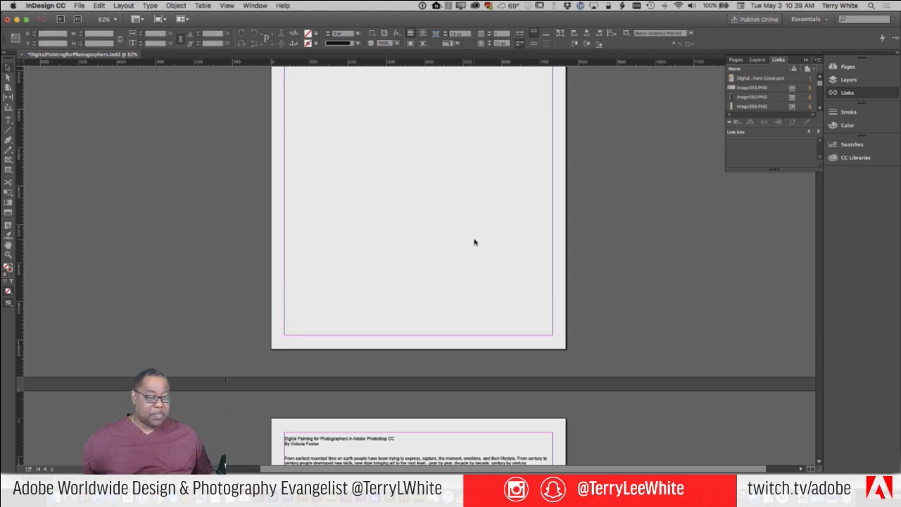
# - Undo the cut of the introduction page's text frame and return to that page after the cover
pyautogui.hotkey('ctrl', 'z')
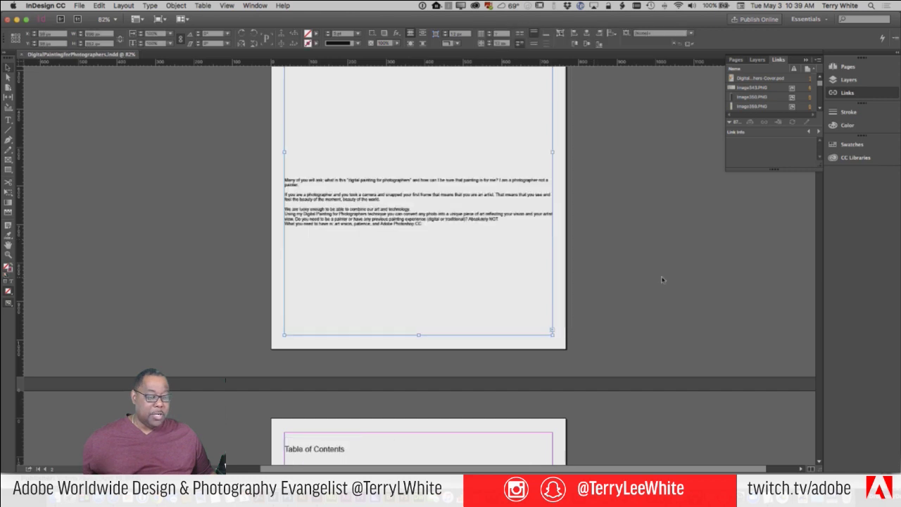
pyautogui.scroll(5, 541, 247)
pyautogui.scroll(2, 542, 250)
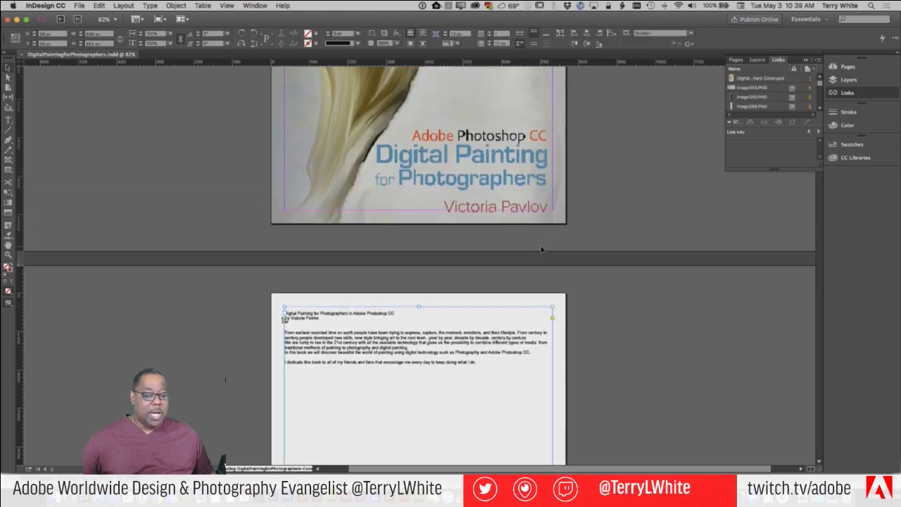
pyautogui.scroll(-2, 539, 249)
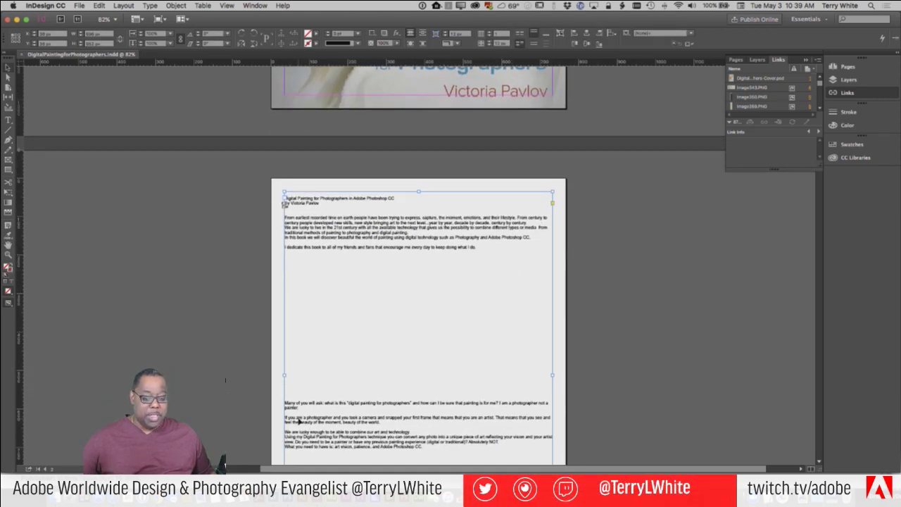
# - Delete the run of empty lines between the dedication sentence and the paragraph starting "Many of you will ask"
pyautogui.doubleClick(286, 403)
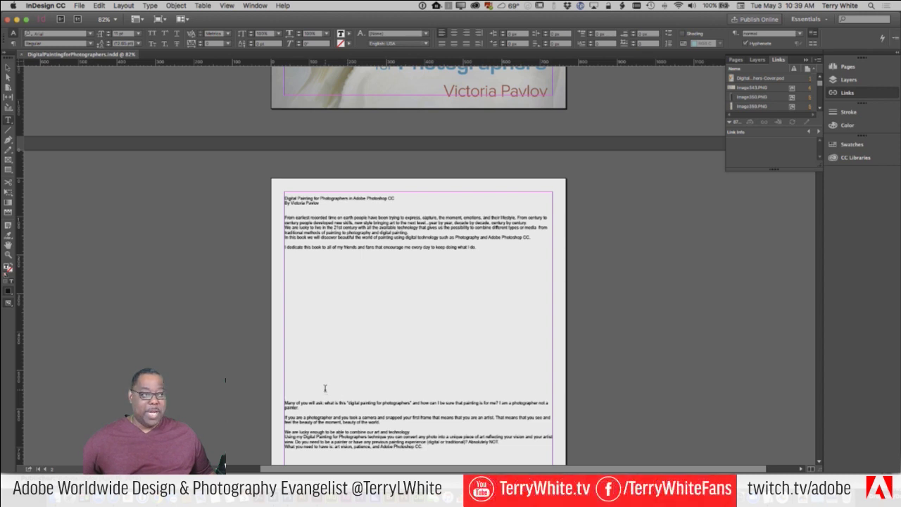
pyautogui.moveTo(328, 388); pyautogui.dragTo(307, 256)
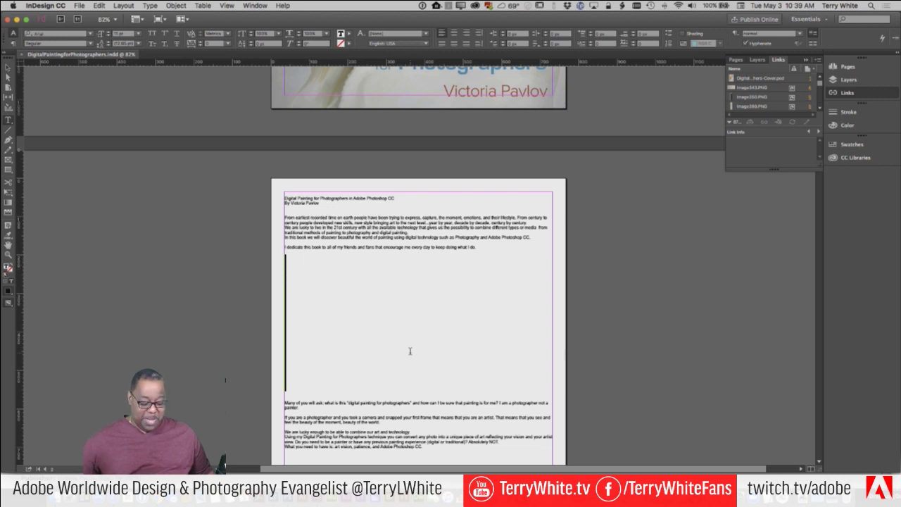
pyautogui.press('BackSpace')
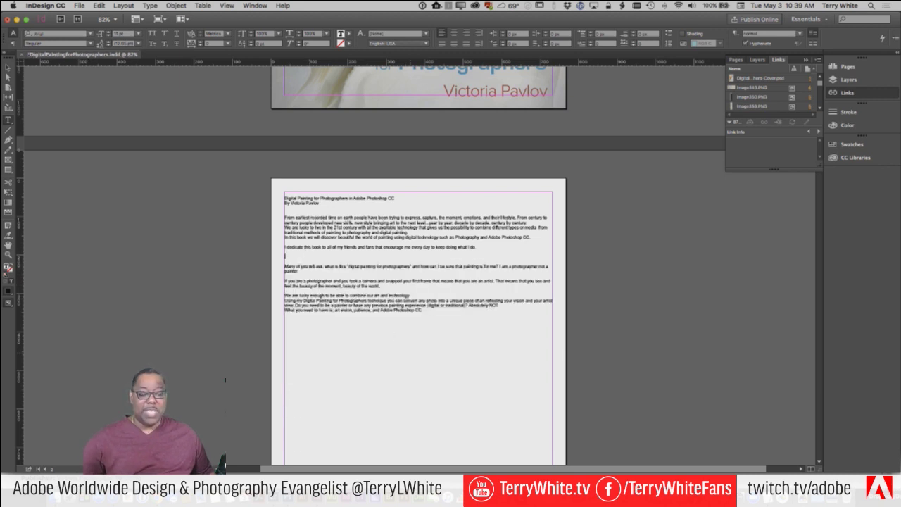
pyautogui.press('BackSpace')
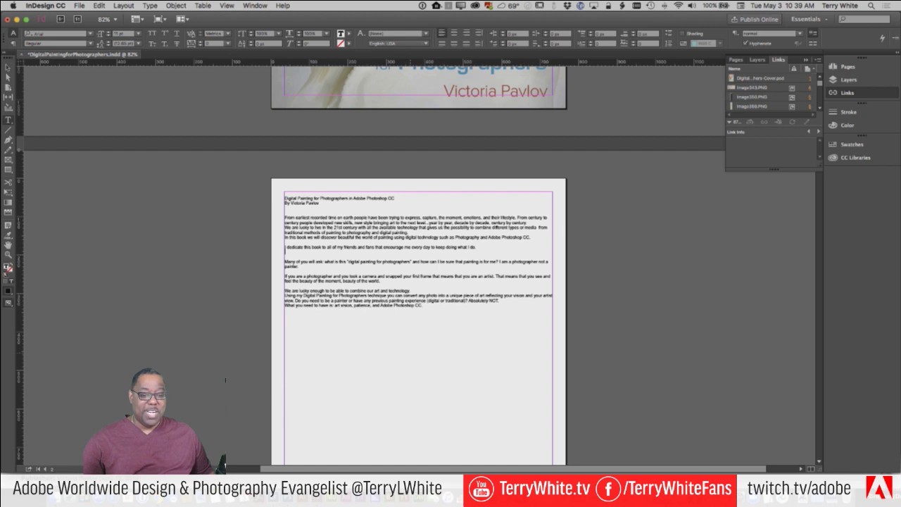
# - Insert a frame break after the dedication, before "Many of you will ask", and review how the text splits across the two pages
pyautogui.click(289, 272)
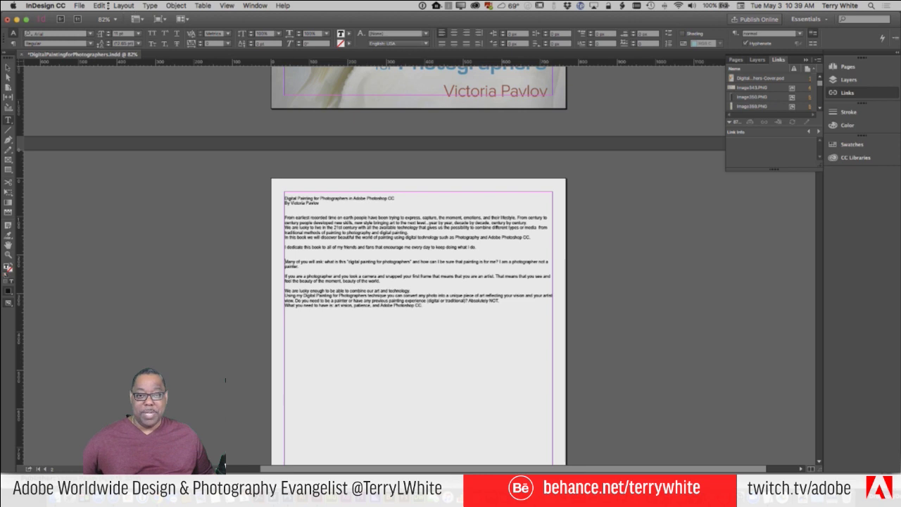
pyautogui.click(100, 5)
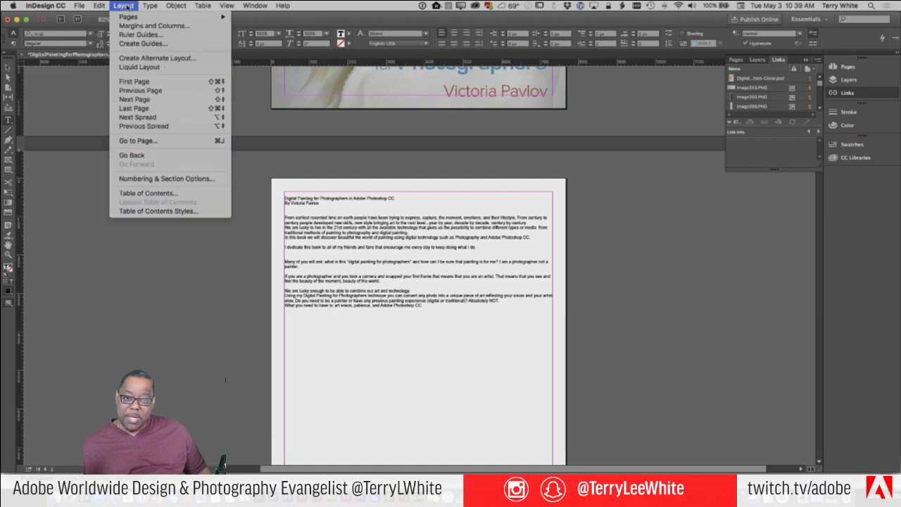
pyautogui.moveTo(152, 8)
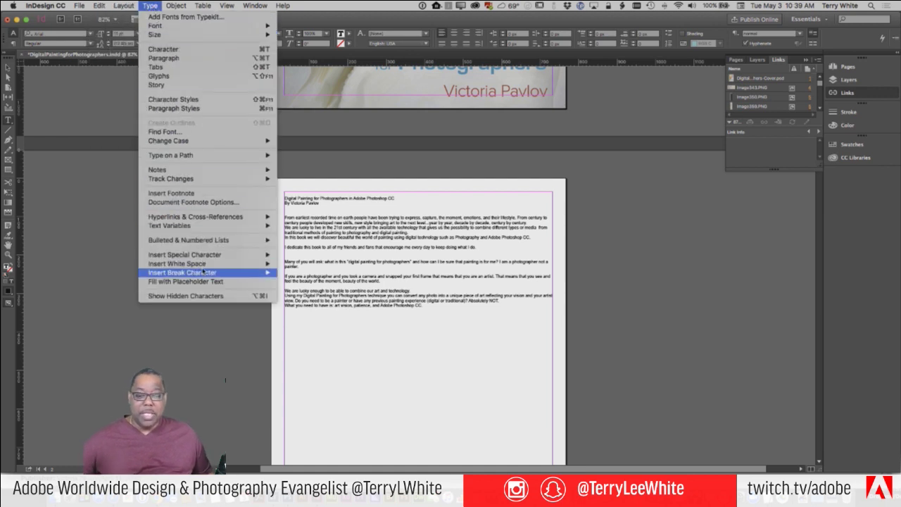
pyautogui.moveTo(204, 272)
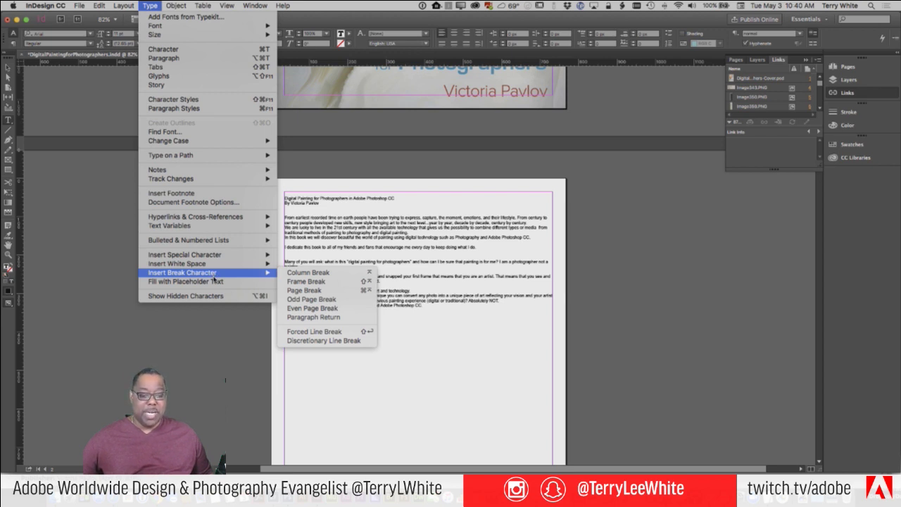
pyautogui.moveTo(270, 275)
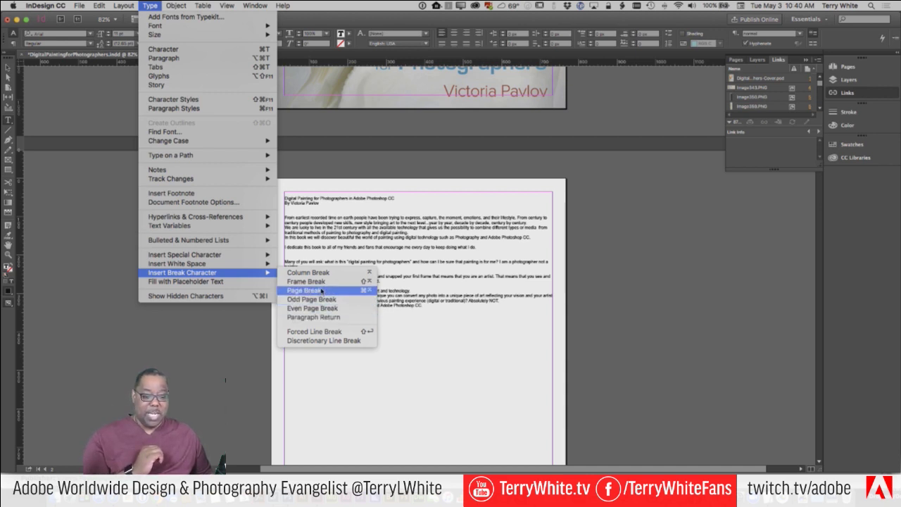
pyautogui.click(306, 282)
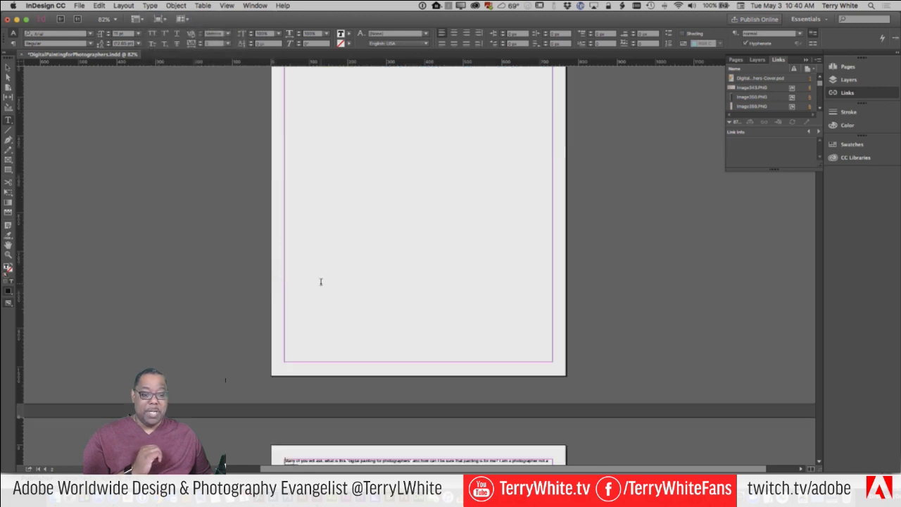
pyautogui.scroll(-5, 333, 276)
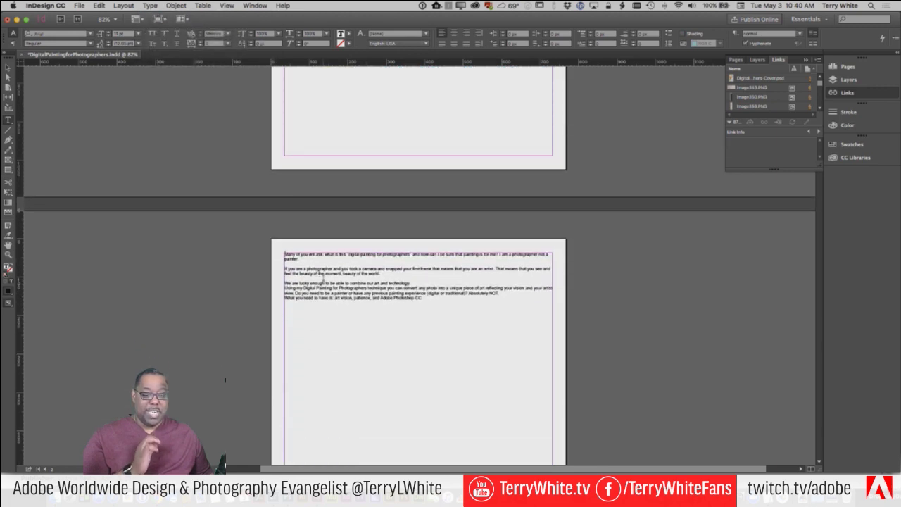
pyautogui.scroll(-5, 318, 275)
pyautogui.scroll(10, 327, 276)
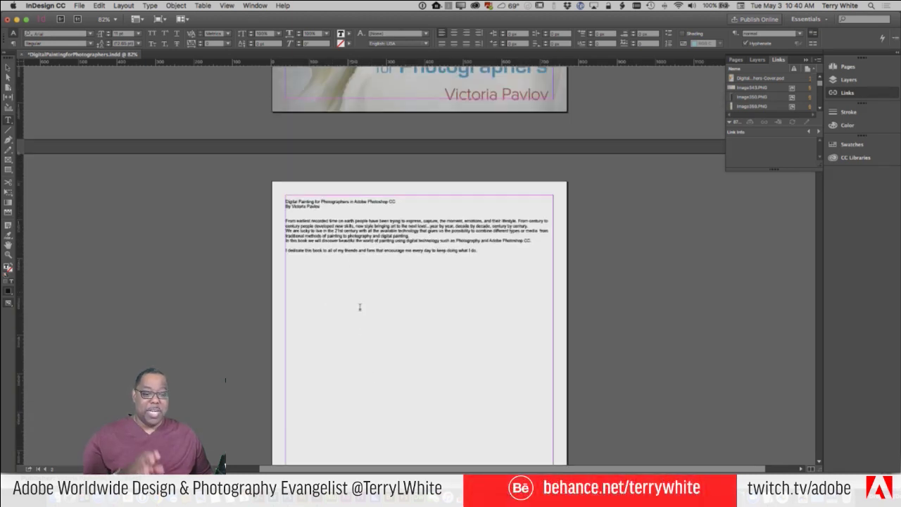
pyautogui.scroll(-5, 358, 344)
pyautogui.scroll(-2, 360, 348)
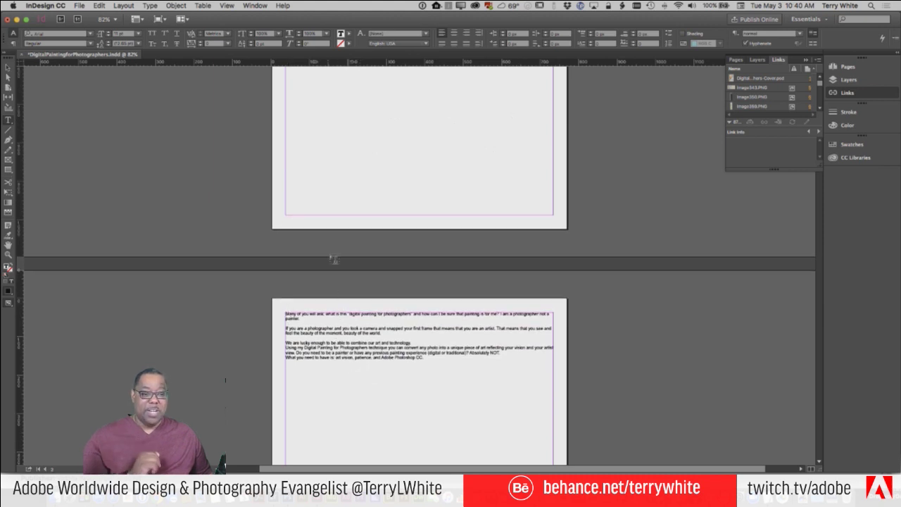
# - Select all text of the threaded story on the introduction page and set its font to Myriad Pro Regular
pyautogui.scroll(15, 334, 259)
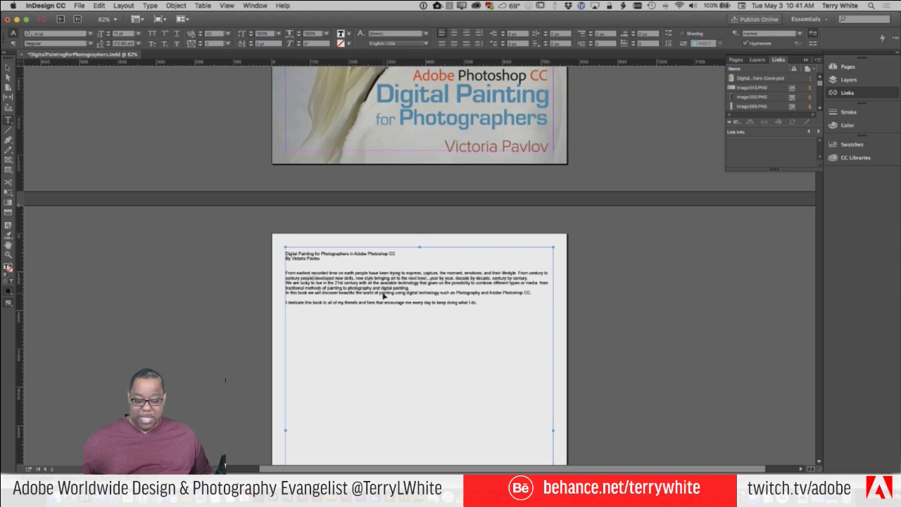
pyautogui.press('super+a')
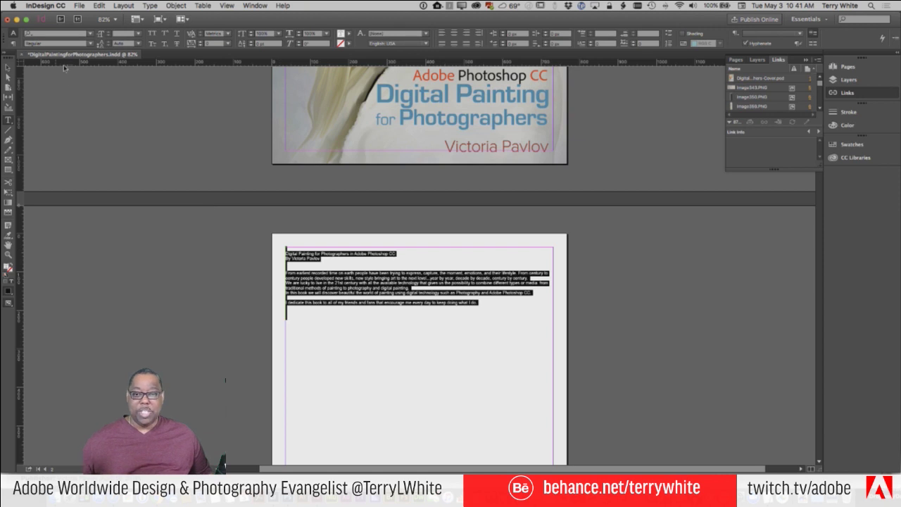
pyautogui.click(89, 33)
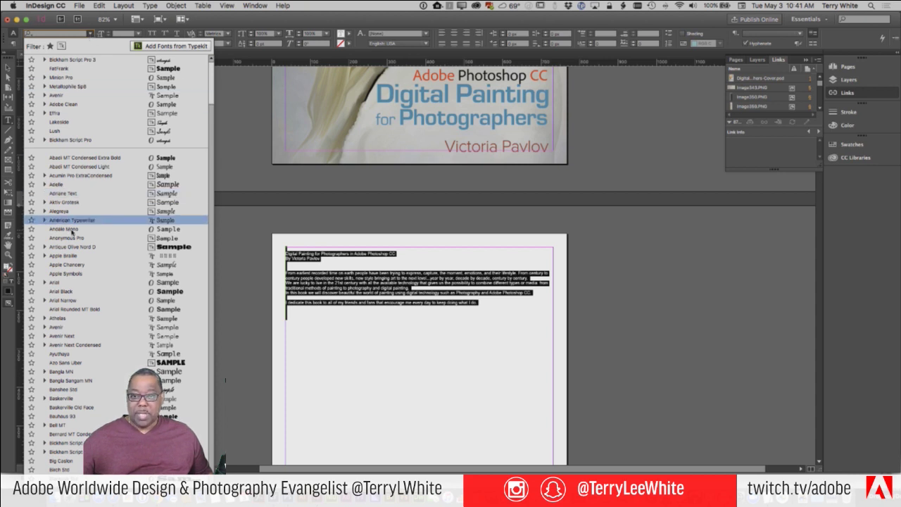
pyautogui.scroll(-15, 71, 232)
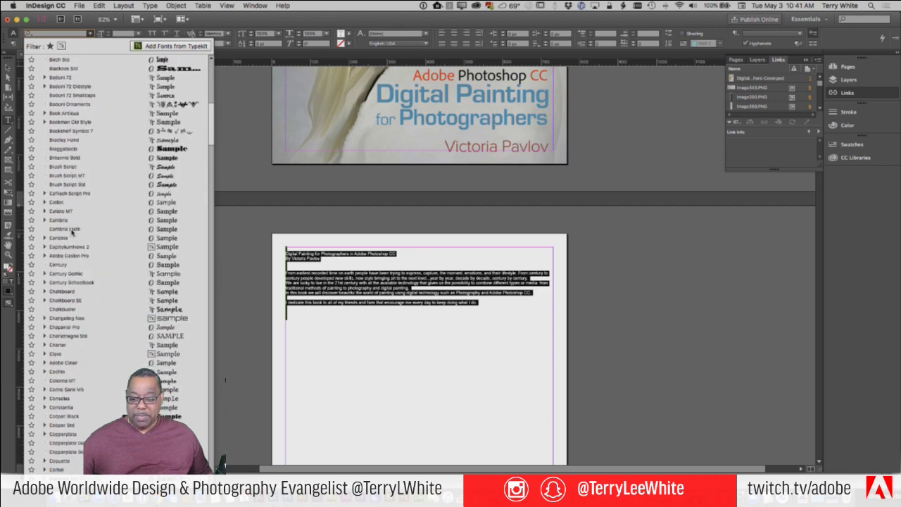
pyautogui.scroll(-15, 72, 232)
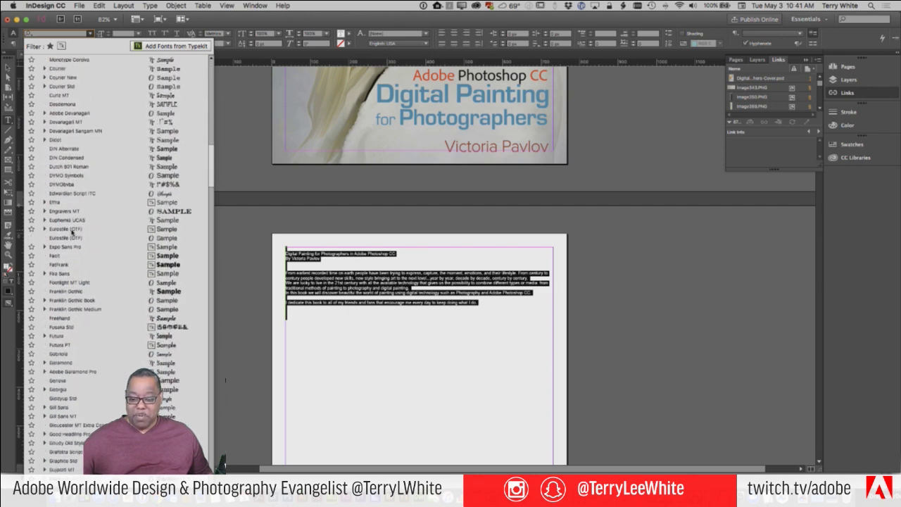
pyautogui.scroll(-15, 72, 232)
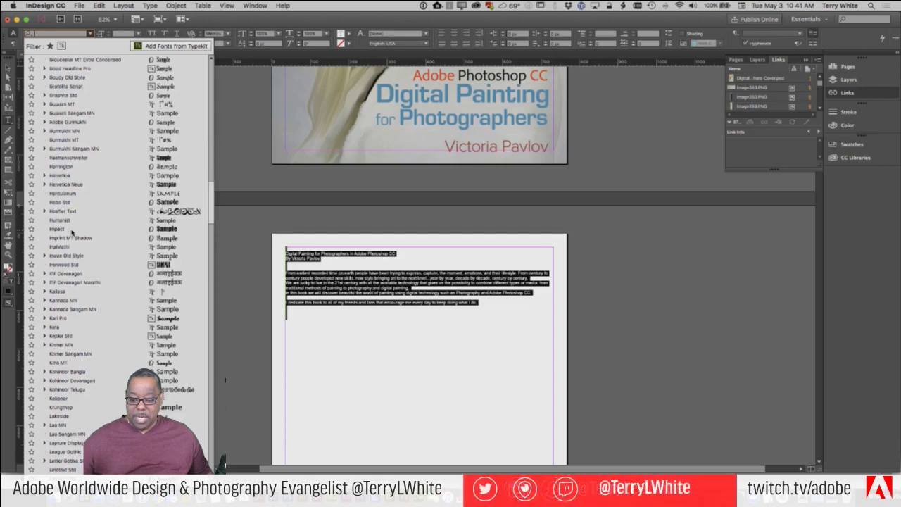
pyautogui.scroll(-3, 71, 232)
pyautogui.scroll(20, 71, 231)
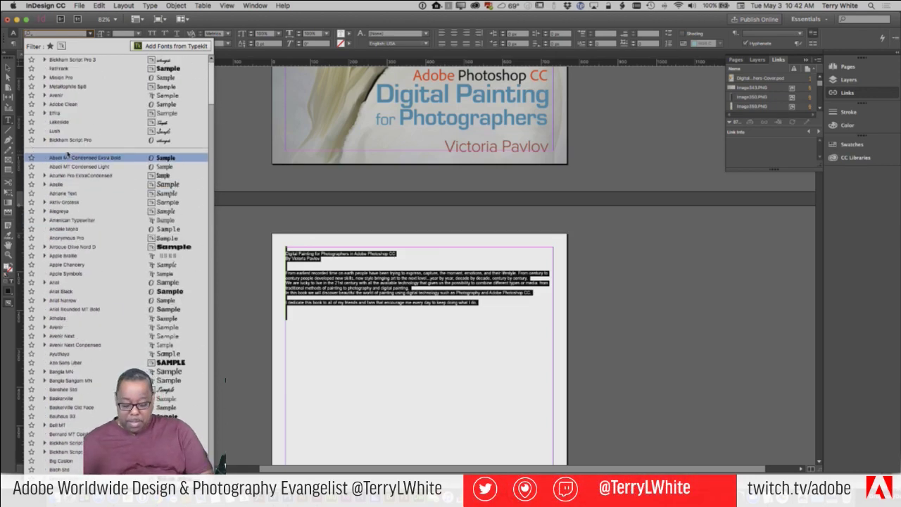
pyautogui.write('my')
pyautogui.press('Down')
pyautogui.press('Down')
pyautogui.press('Down')
pyautogui.press('Down')
pyautogui.press('Down')
pyautogui.press('Down')
pyautogui.press('Down')
pyautogui.press('Down')
pyautogui.press('Down')
pyautogui.press('Down')
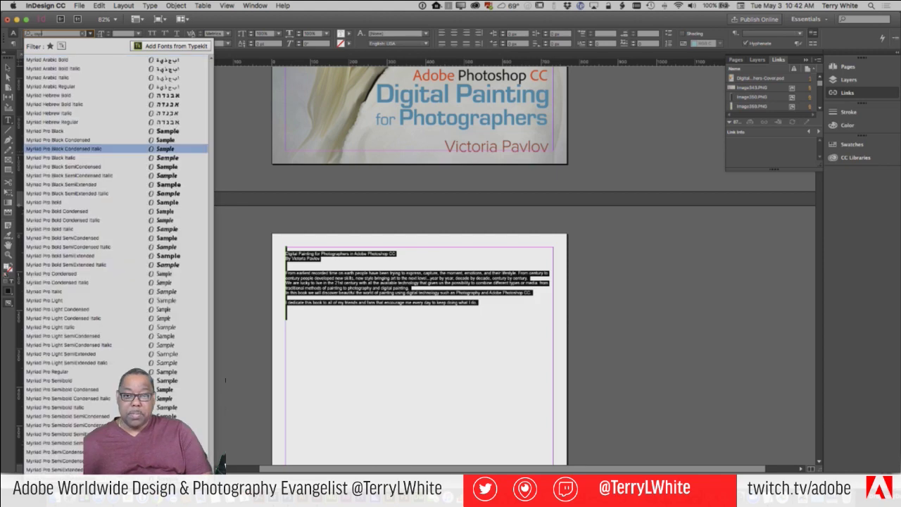
pyautogui.press('Up')
pyautogui.press('Up')
pyautogui.press('Up')
pyautogui.press('Up')
pyautogui.press('Up')
pyautogui.press('Up')
pyautogui.press('Up')
pyautogui.press('Up')
pyautogui.press('Up')
pyautogui.press('Up')
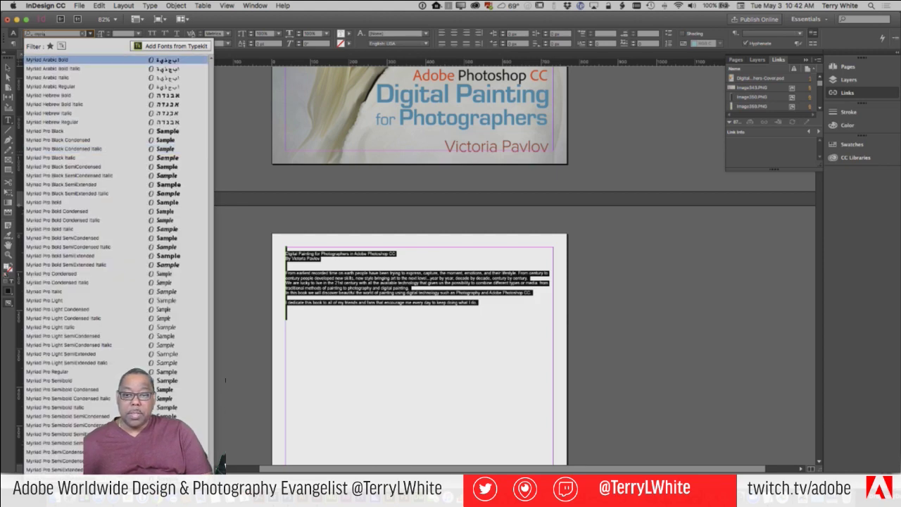
pyautogui.write('pro')
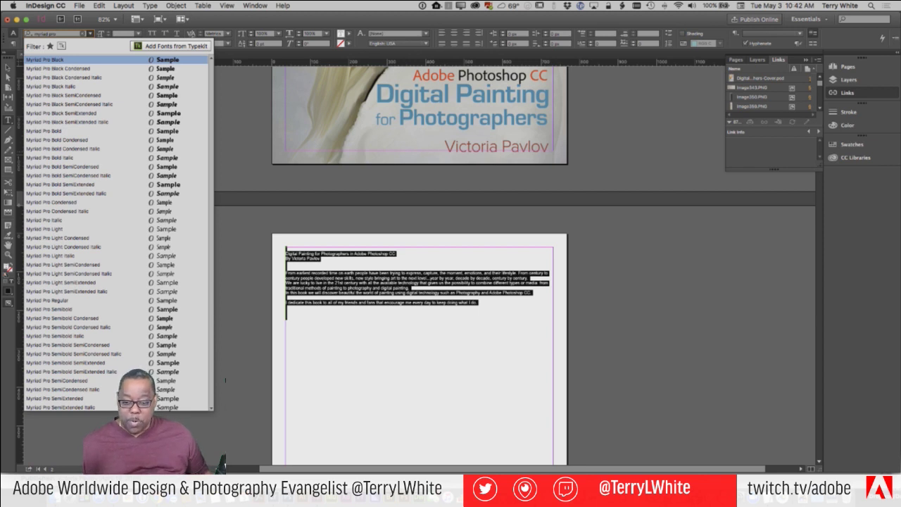
pyautogui.click(70, 301)
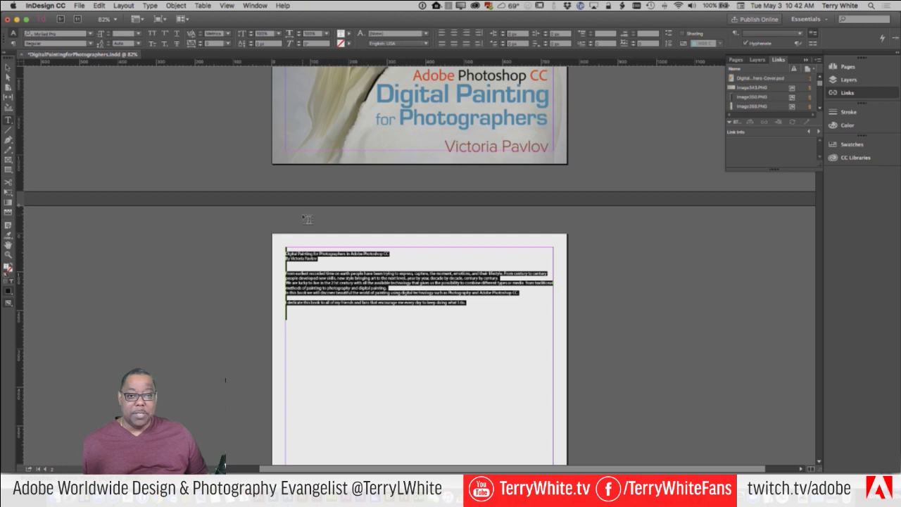
# - Set the font size of the selected story text to 12 pt and deselect it
pyautogui.click(138, 35)
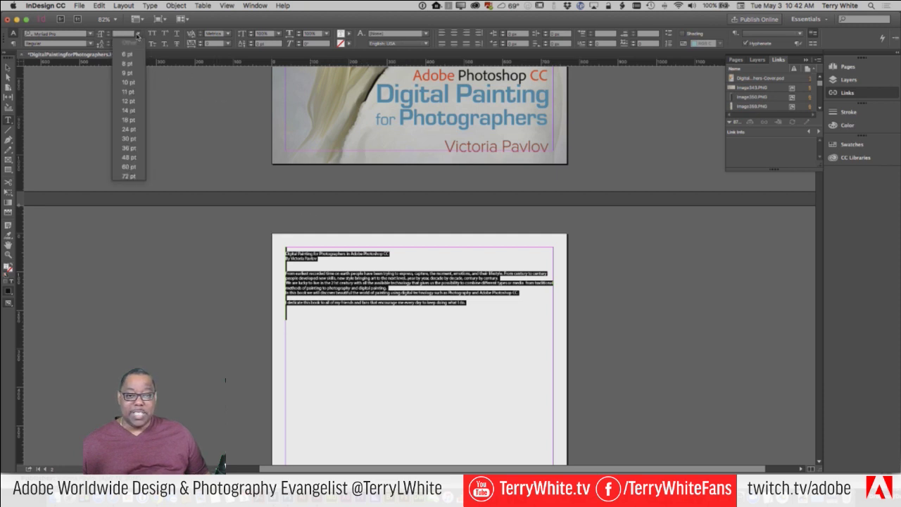
pyautogui.click(129, 101)
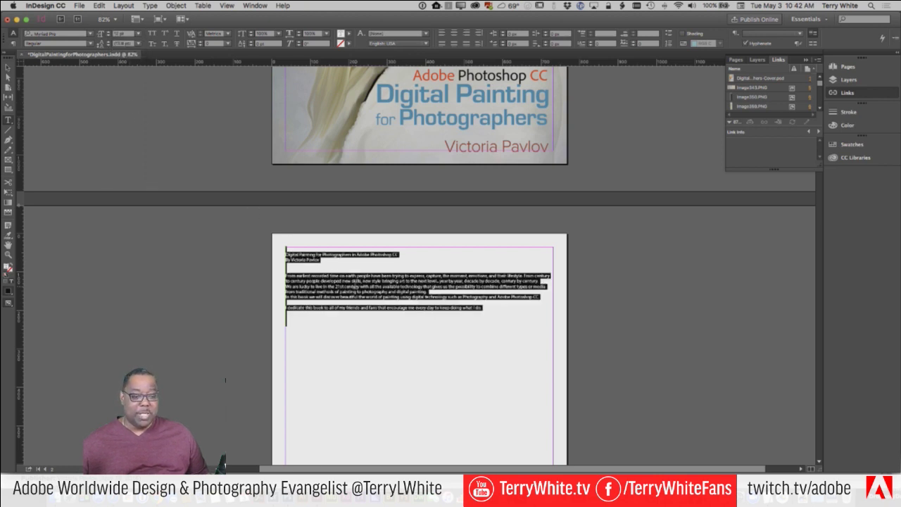
pyautogui.click(353, 297)
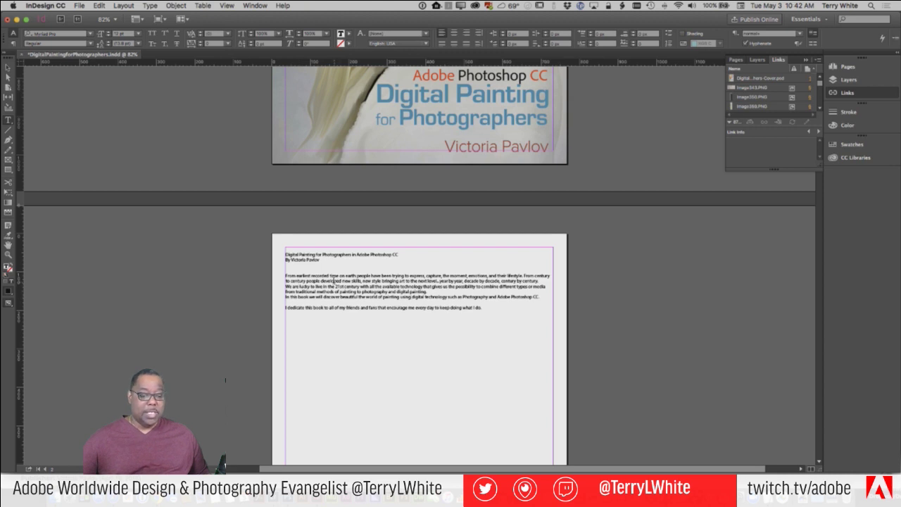
# - Highlight part of the introduction paragraph, switch to the saved custom workspace carrying the user's name, and collapse CC Libraries
pyautogui.moveTo(318, 279); pyautogui.dragTo(332, 292)
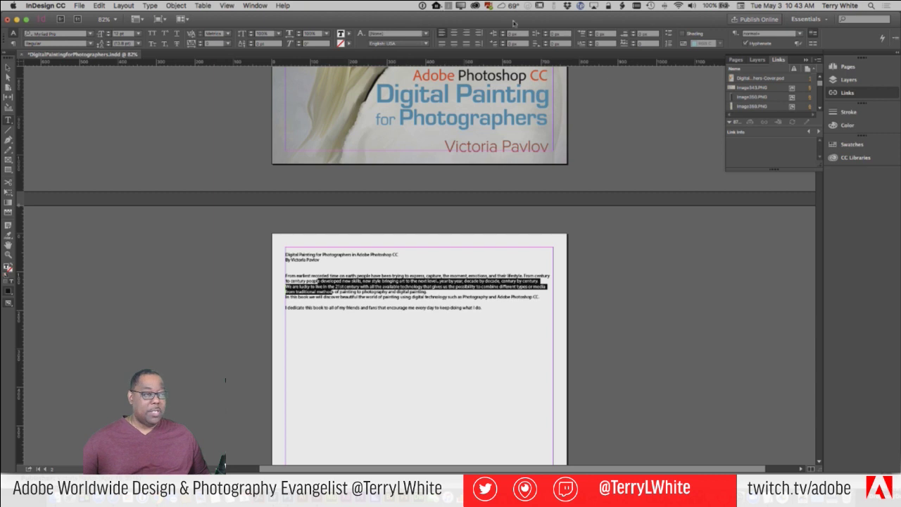
pyautogui.click(826, 21)
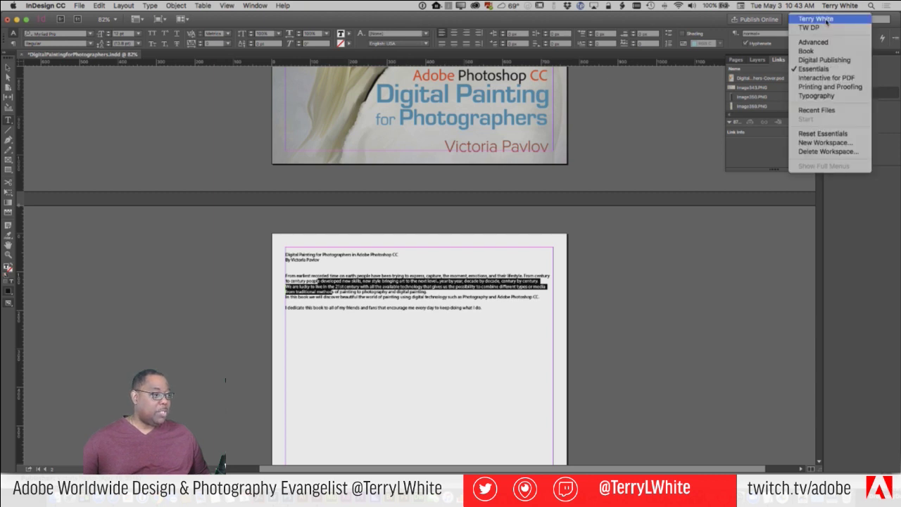
pyautogui.click(827, 21)
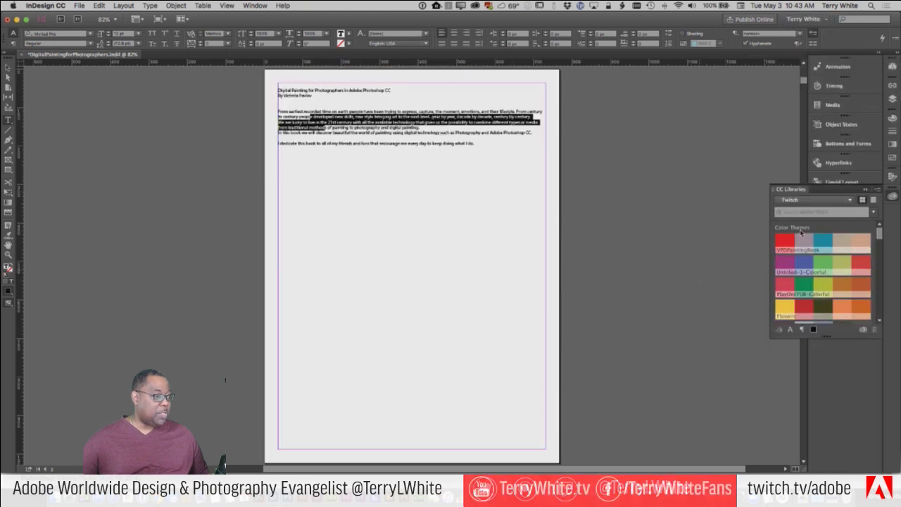
pyautogui.click(866, 189)
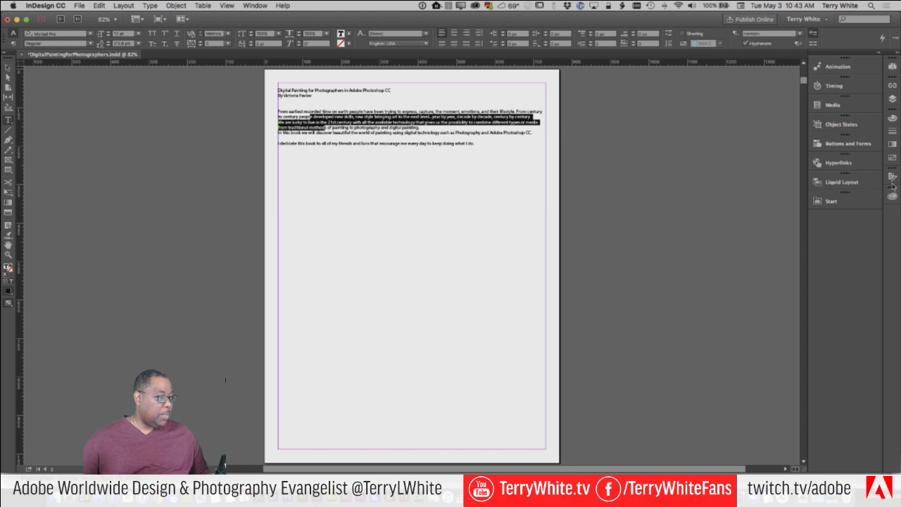
# - Bring up the document's paragraph styles and place them beside the page, clear of the text
pyautogui.click(255, 5)
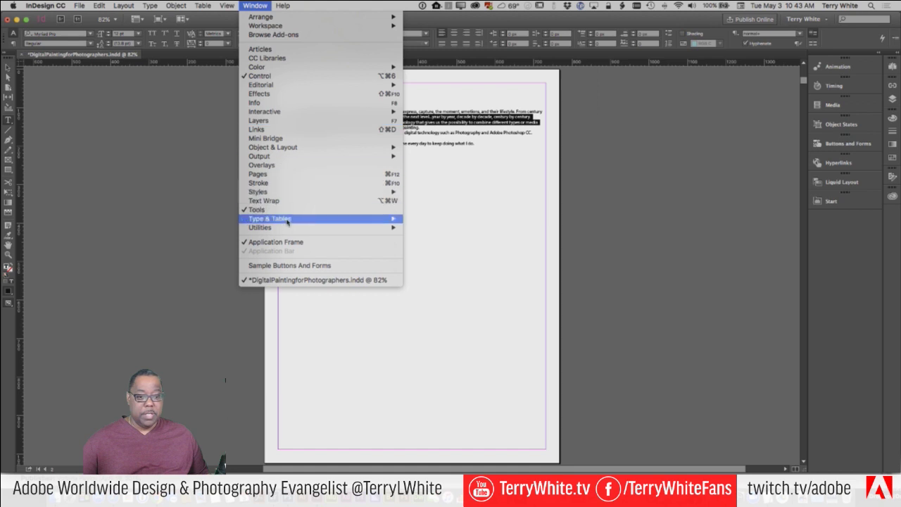
pyautogui.moveTo(261, 192)
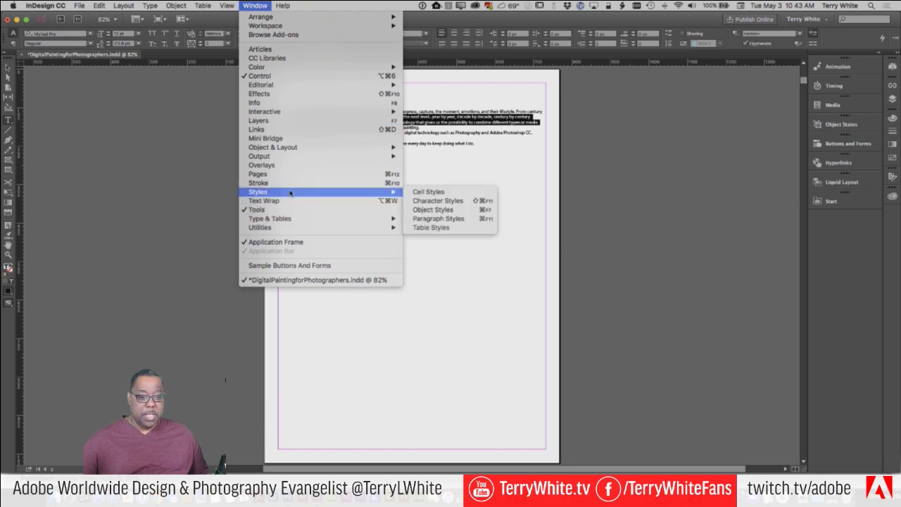
pyautogui.click(438, 218)
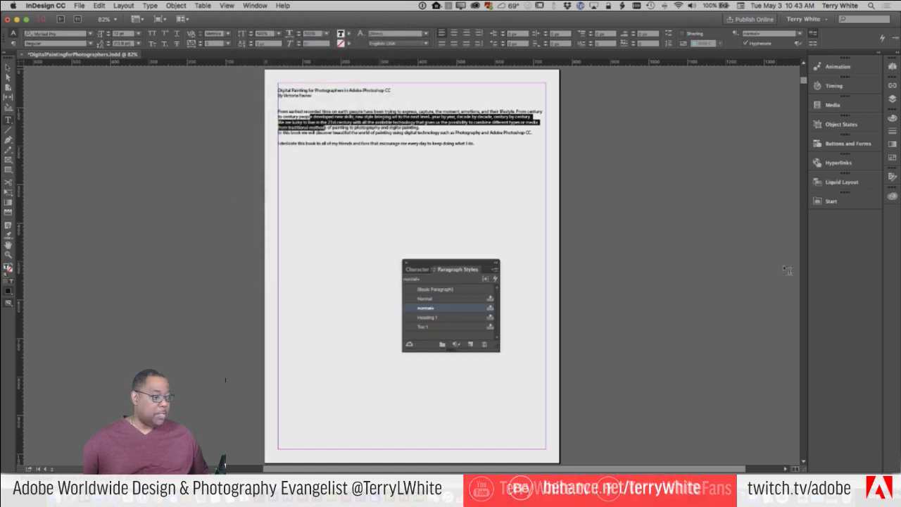
pyautogui.moveTo(454, 266); pyautogui.dragTo(690, 137)
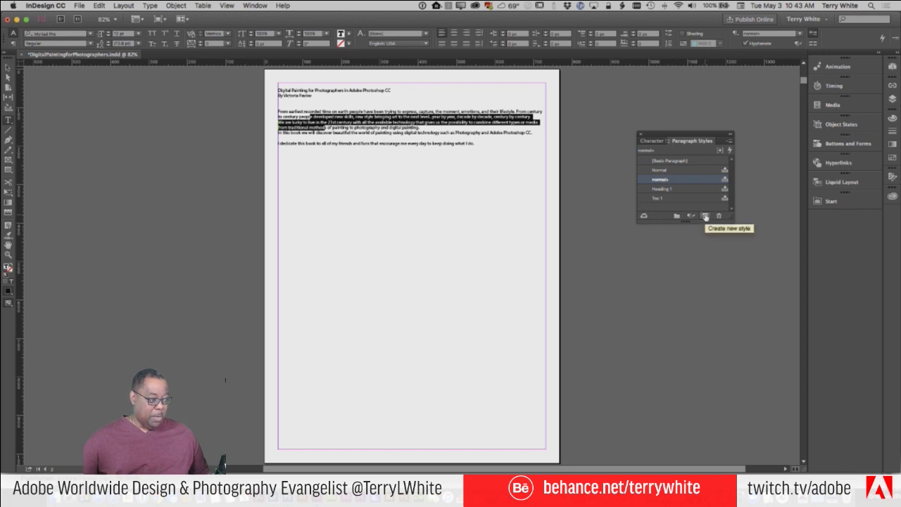
# - Create a new paragraph style from the highlighted text, name it Body, and base it on [No Paragraph Style]
pyautogui.click(705, 216)
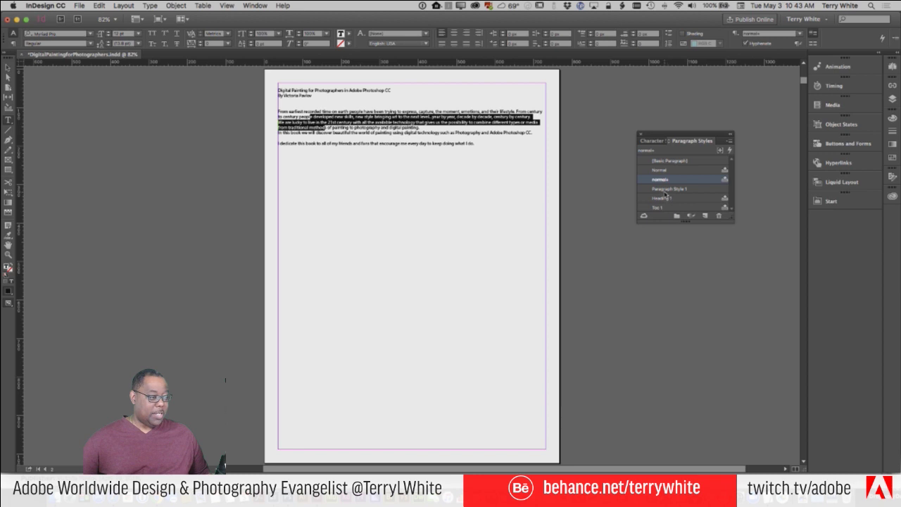
pyautogui.doubleClick(666, 190)
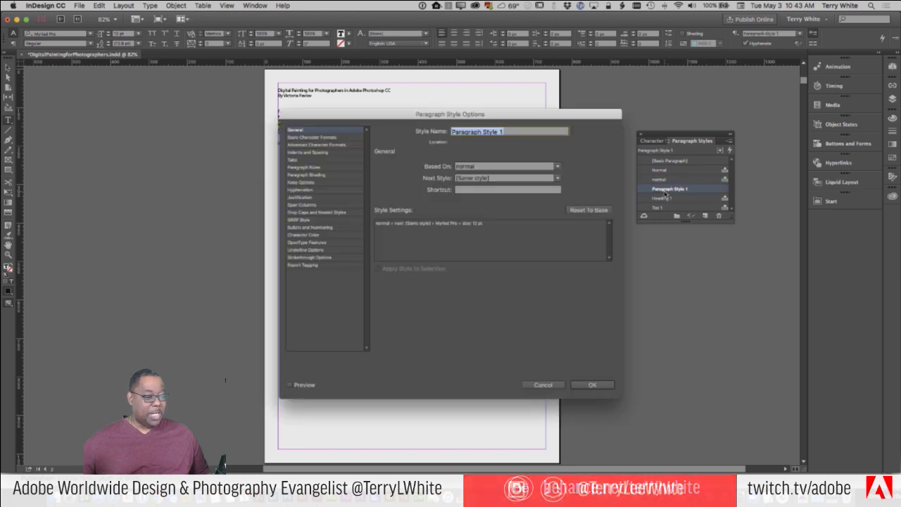
pyautogui.write('Body')
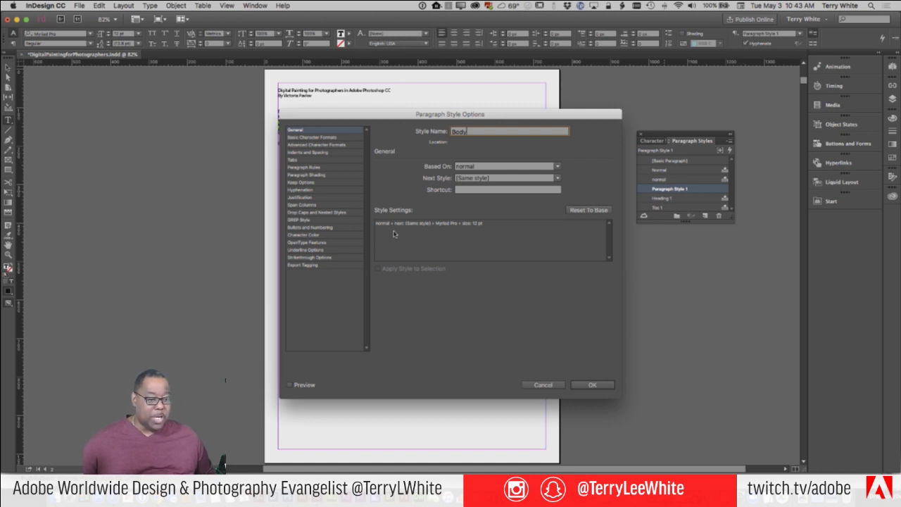
pyautogui.click(558, 167)
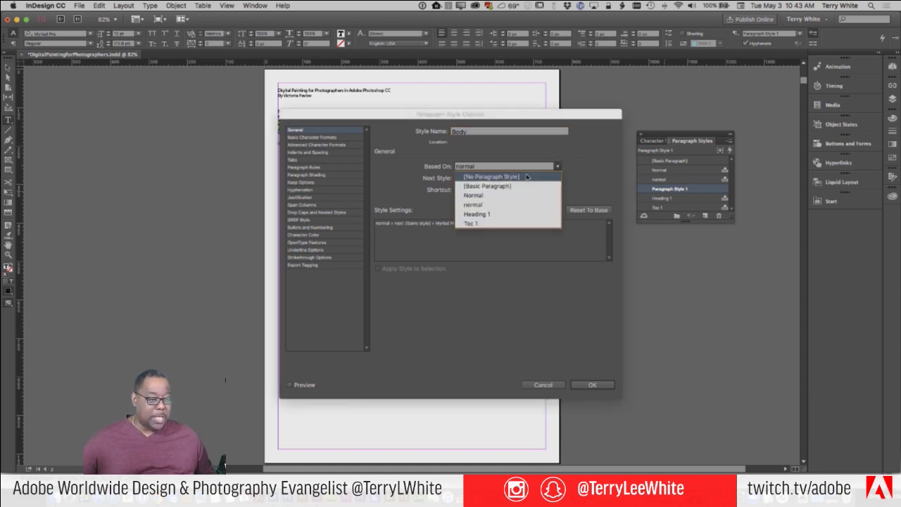
pyautogui.click(527, 177)
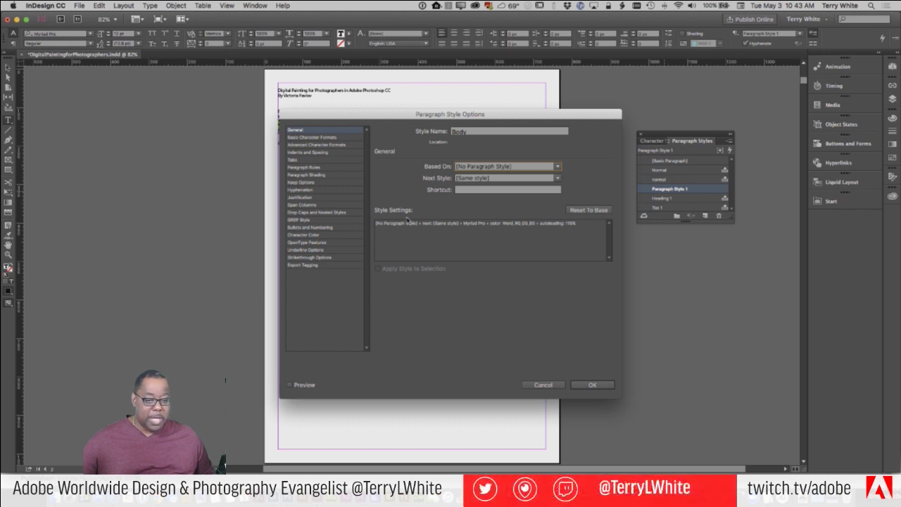
# - Review the Body style's basic and advanced character formats, set its character color to [Black], and save the style
pyautogui.click(312, 138)
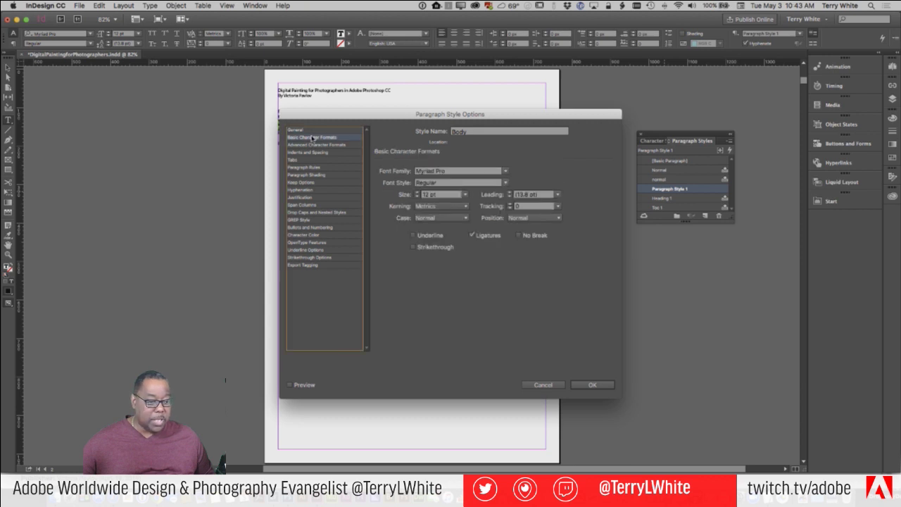
pyautogui.click(557, 194)
pyautogui.click(541, 205)
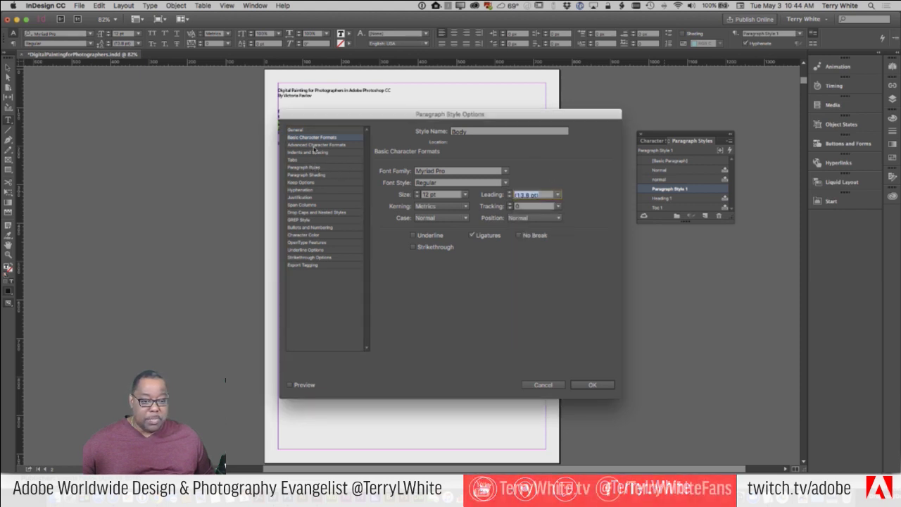
pyautogui.click(315, 145)
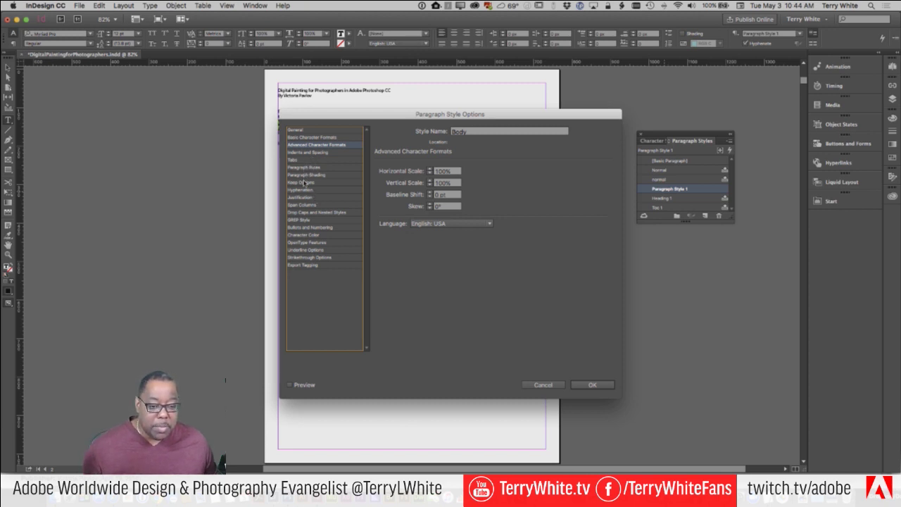
pyautogui.click(308, 235)
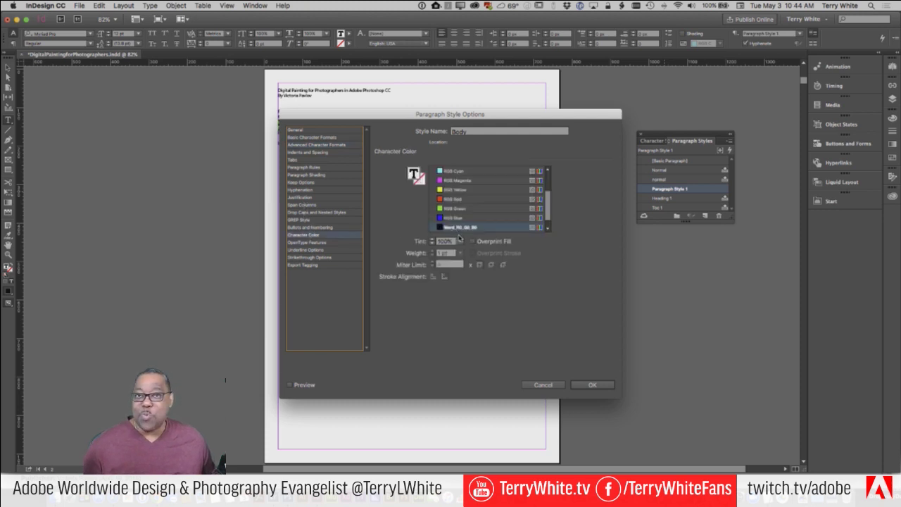
pyautogui.moveTo(551, 214); pyautogui.dragTo(549, 189)
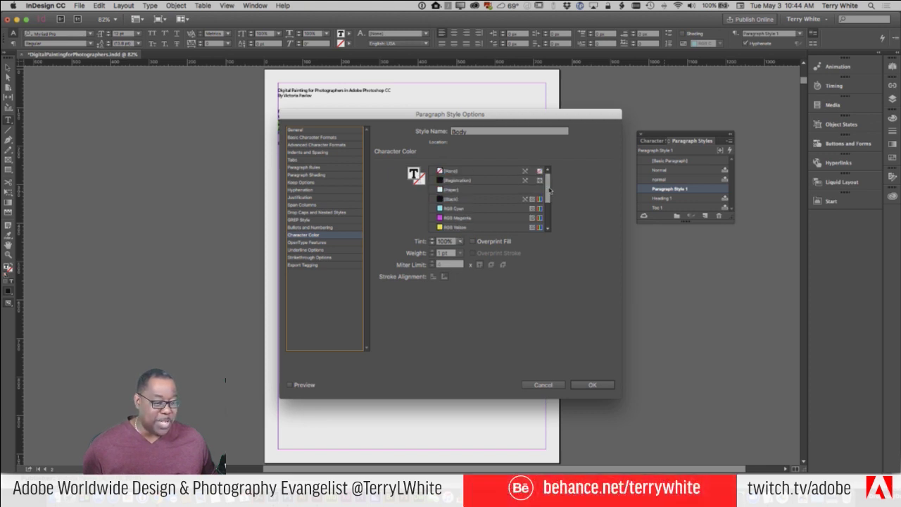
pyautogui.click(461, 202)
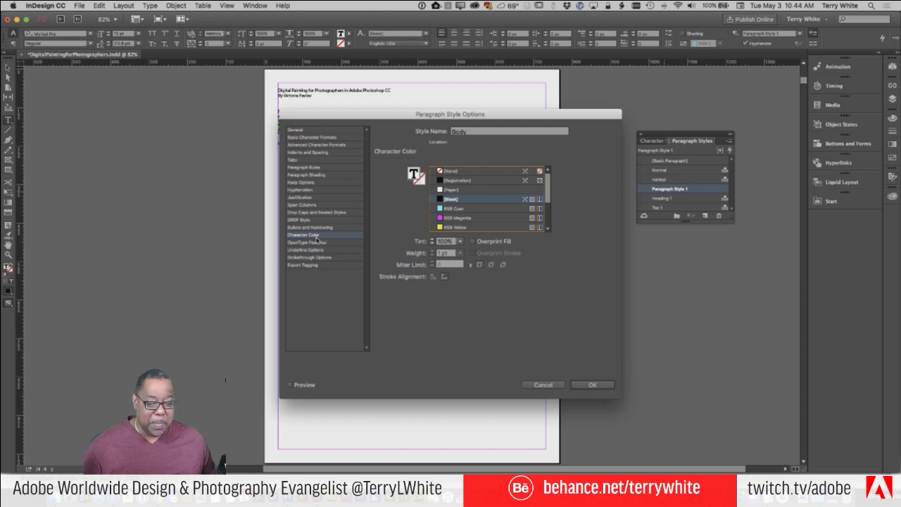
pyautogui.click(587, 387)
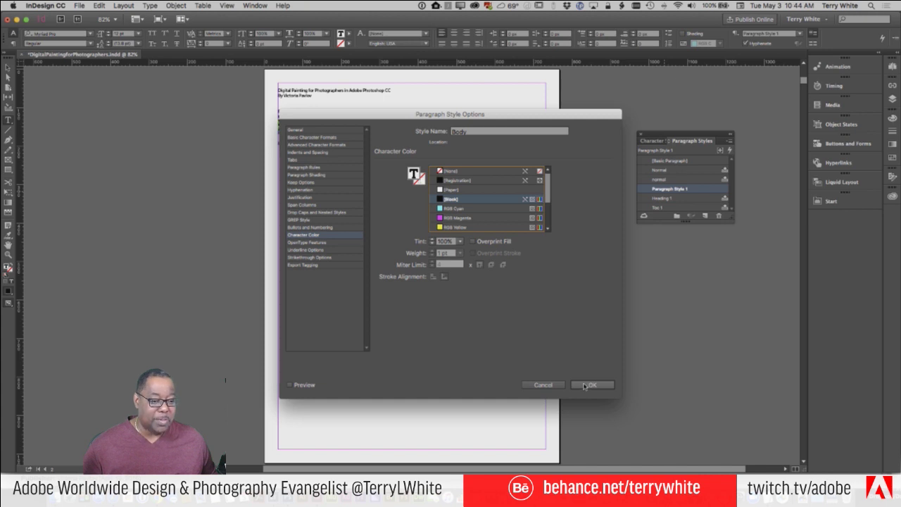
pyautogui.click(590, 385)
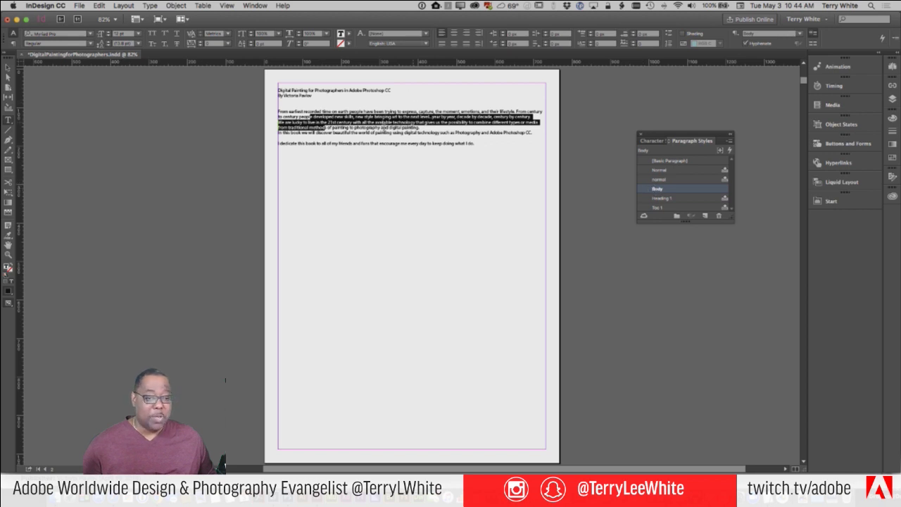
# - Apply the Body paragraph style to all text of the threaded story and deselect it
pyautogui.click(382, 128)
pyautogui.press('super+a')
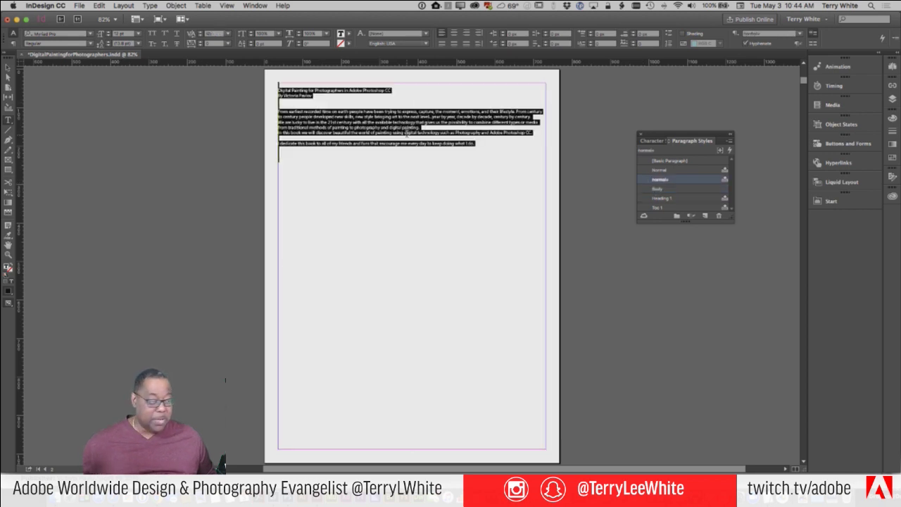
pyautogui.click(658, 190)
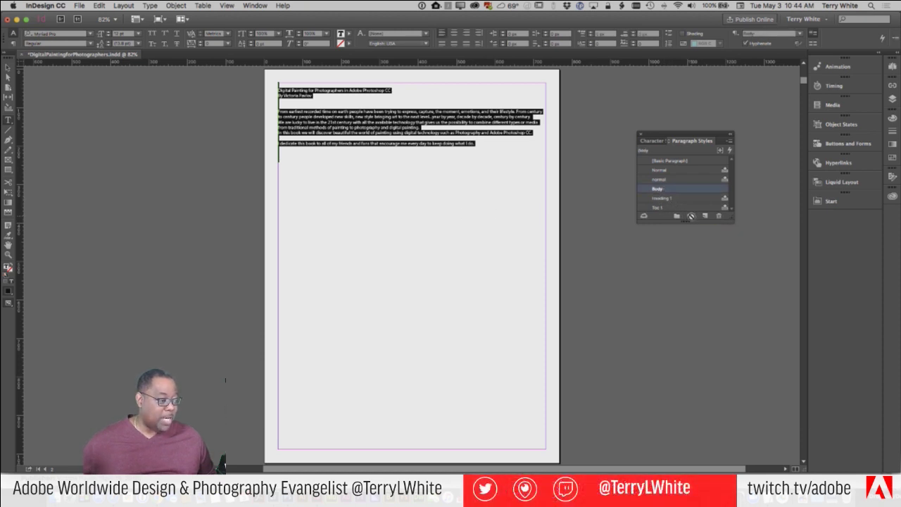
pyautogui.click(459, 158)
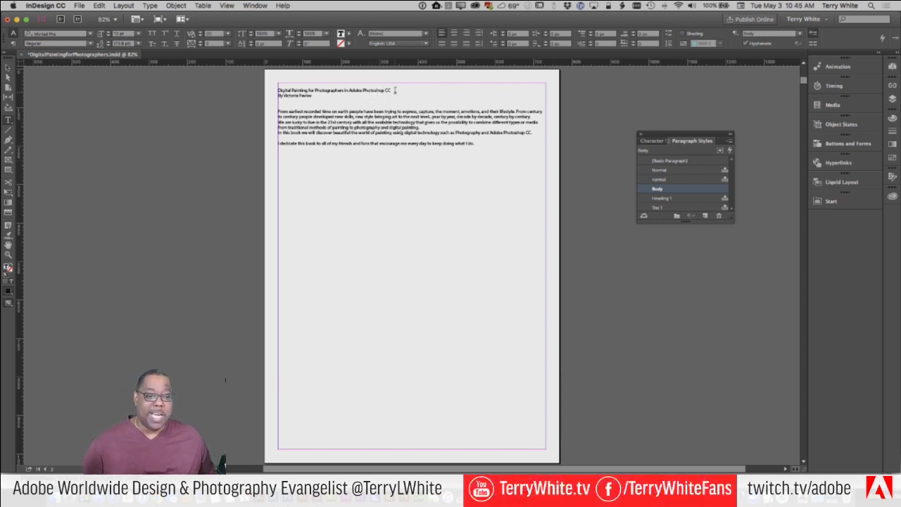
# - Format the title line "Digital Painting for Photographers in Adobe Photoshop CC" in the Black font style at 18 pt
pyautogui.tripleClick(395, 90)
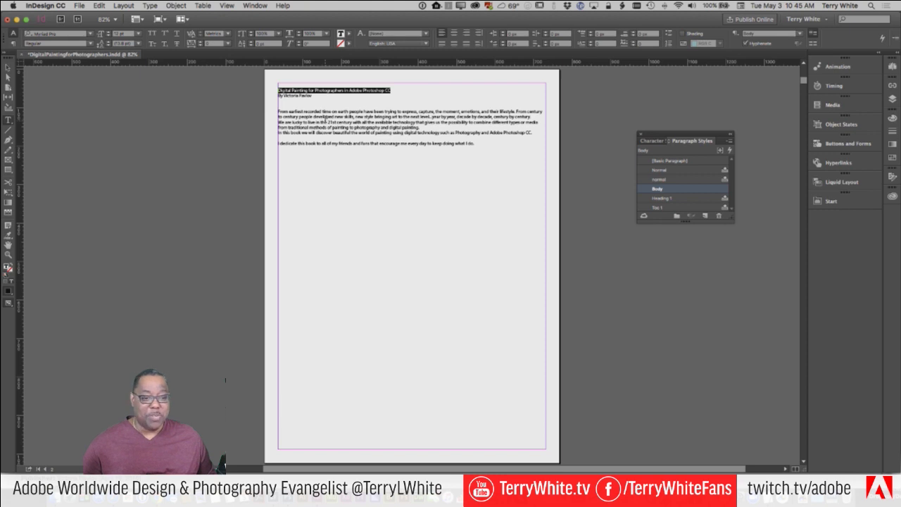
pyautogui.scroll(2, 355, 123)
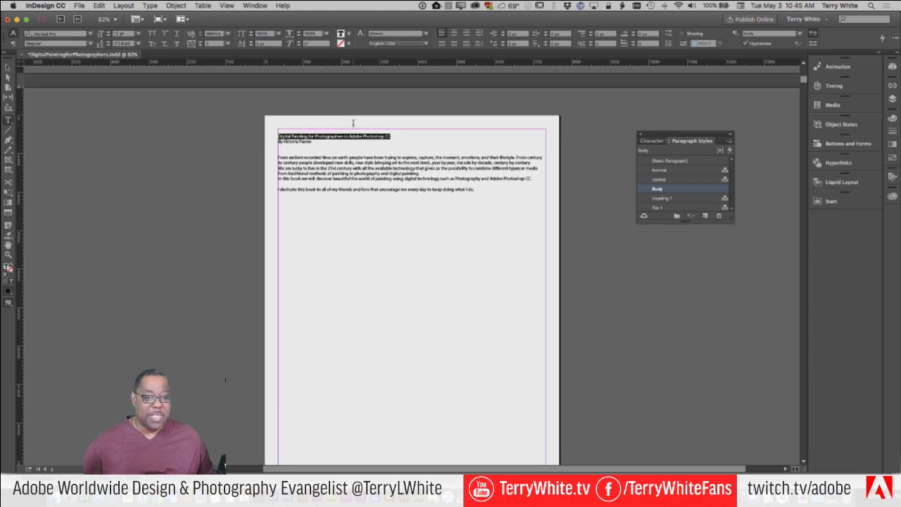
pyautogui.click(90, 44)
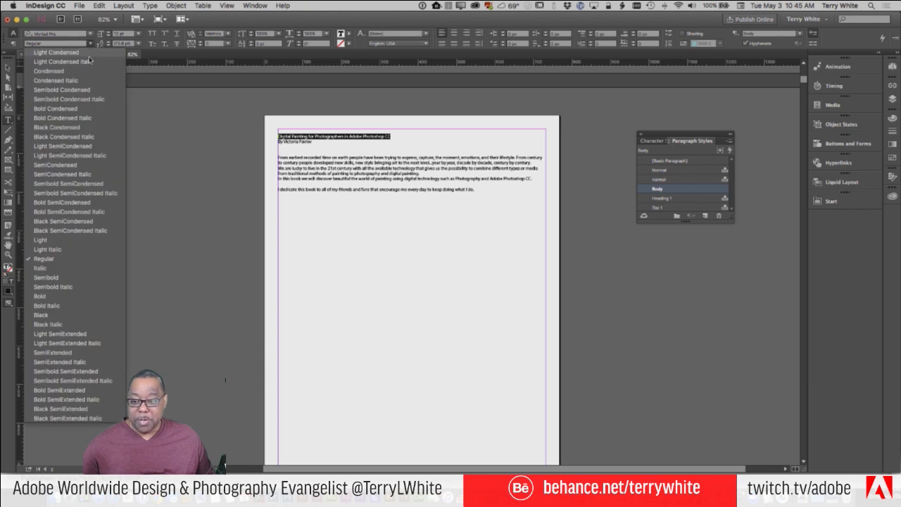
pyautogui.click(65, 316)
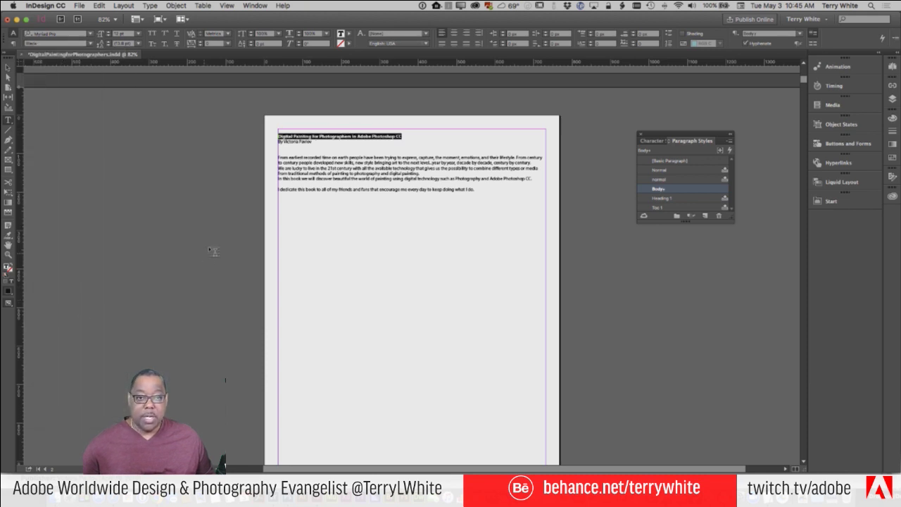
pyautogui.click(138, 34)
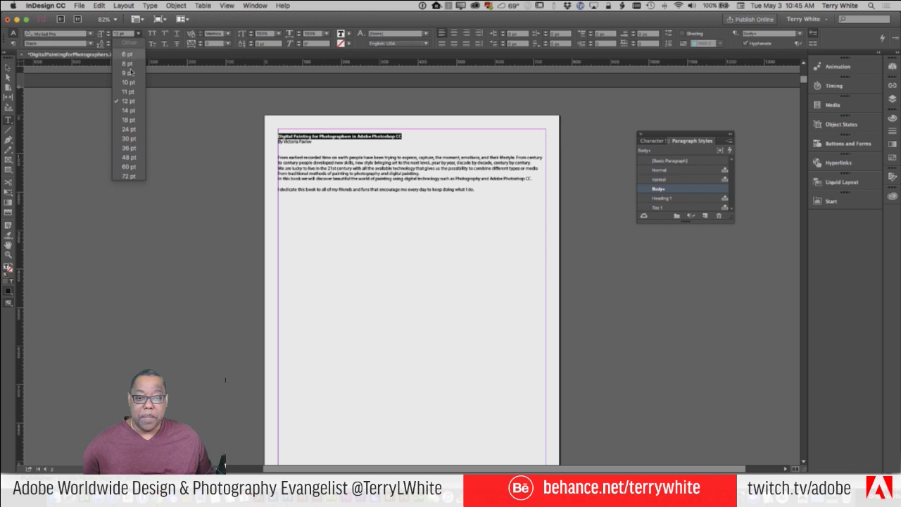
pyautogui.click(128, 120)
pyautogui.click(326, 167)
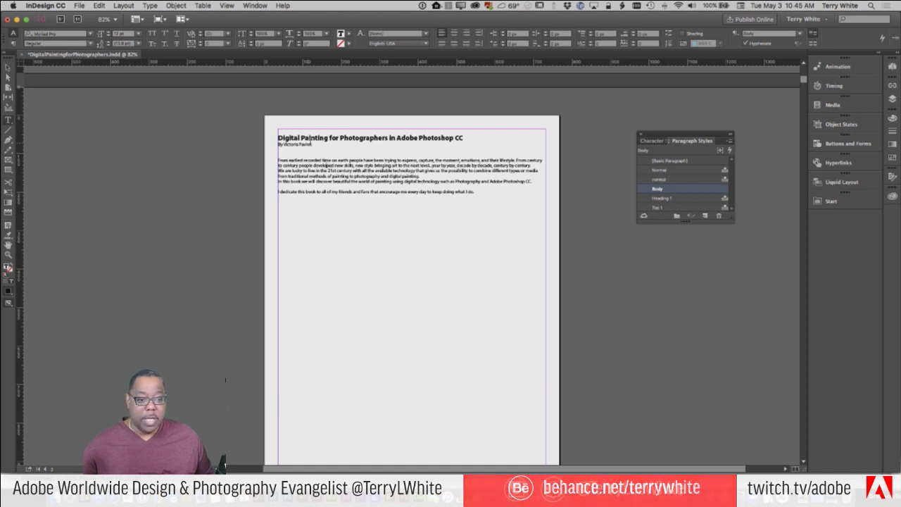
# - Format the author byline under the title in Light Italic at 14 pt
pyautogui.moveTo(311, 143); pyautogui.dragTo(259, 142)
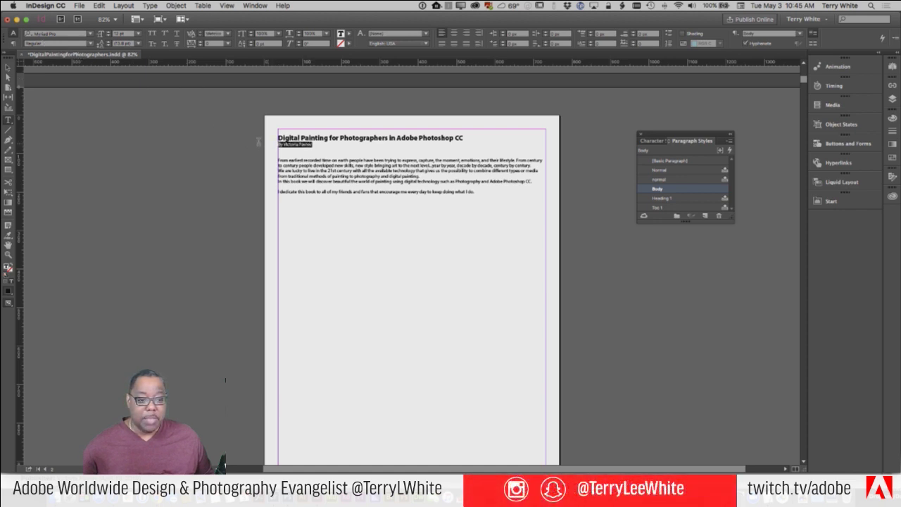
pyautogui.click(91, 44)
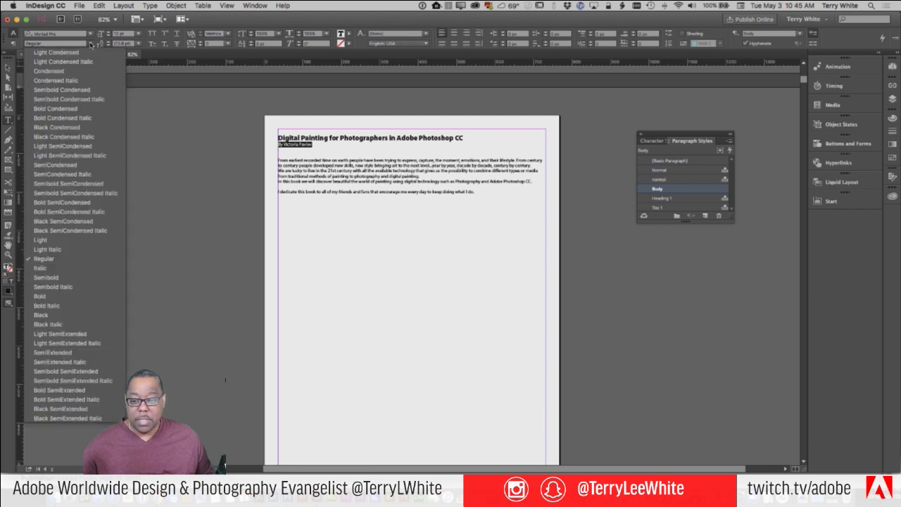
pyautogui.click(71, 249)
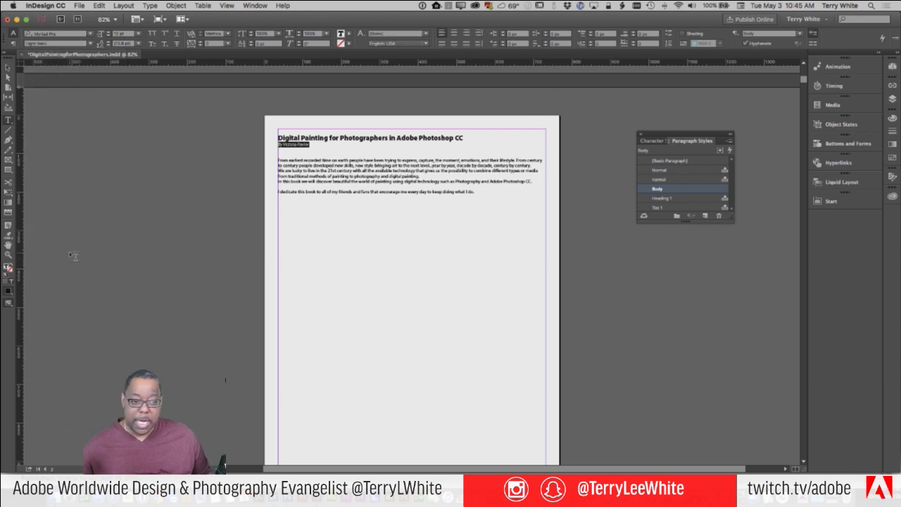
pyautogui.click(138, 34)
pyautogui.press('Escape')
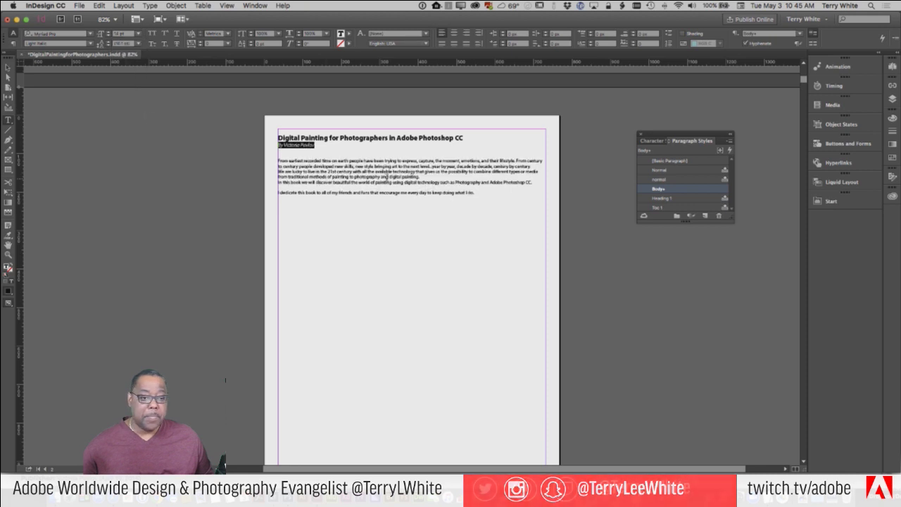
pyautogui.click(404, 192)
# - Select the whole title line "Digital Painting for Photographers in Adobe Photoshop CC" above the byline
pyautogui.scroll(3, 399, 176)
pyautogui.scroll(1, 429, 197)
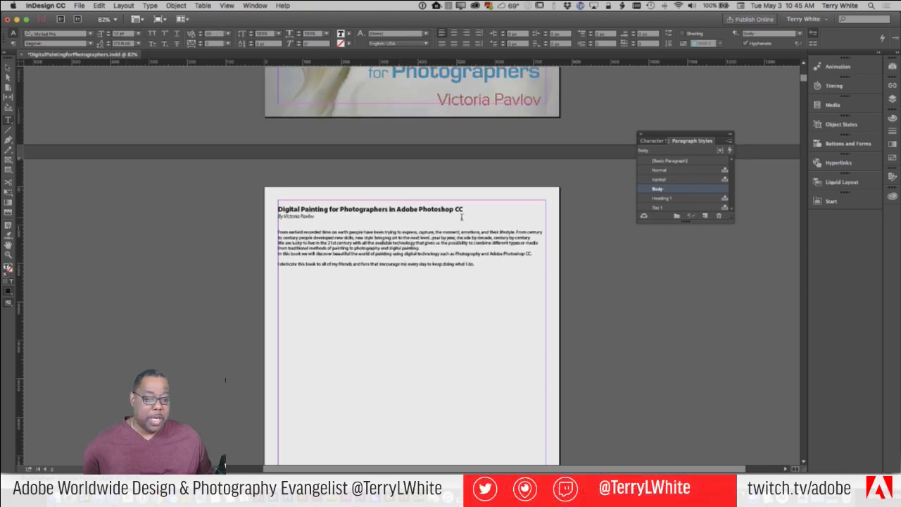
pyautogui.tripleClick(461, 205)
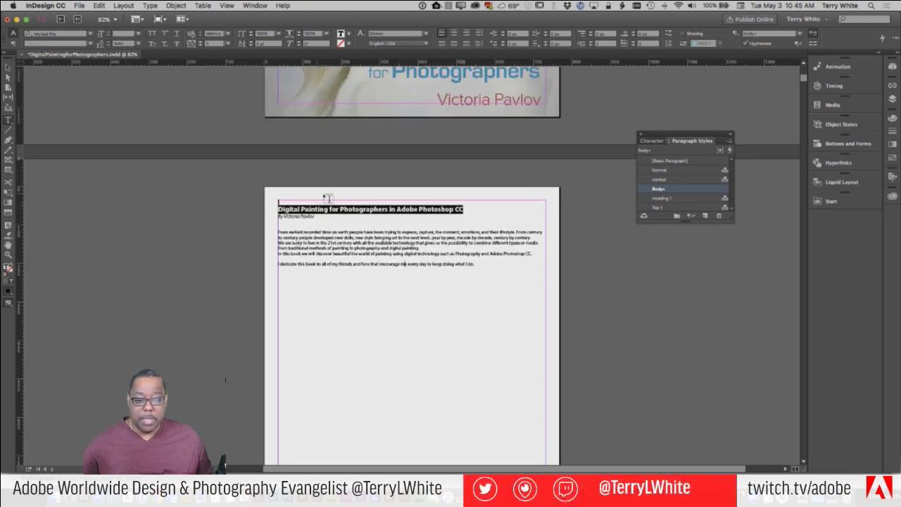
pyautogui.click(458, 209)
pyautogui.moveTo(463, 209); pyautogui.dragTo(276, 204)
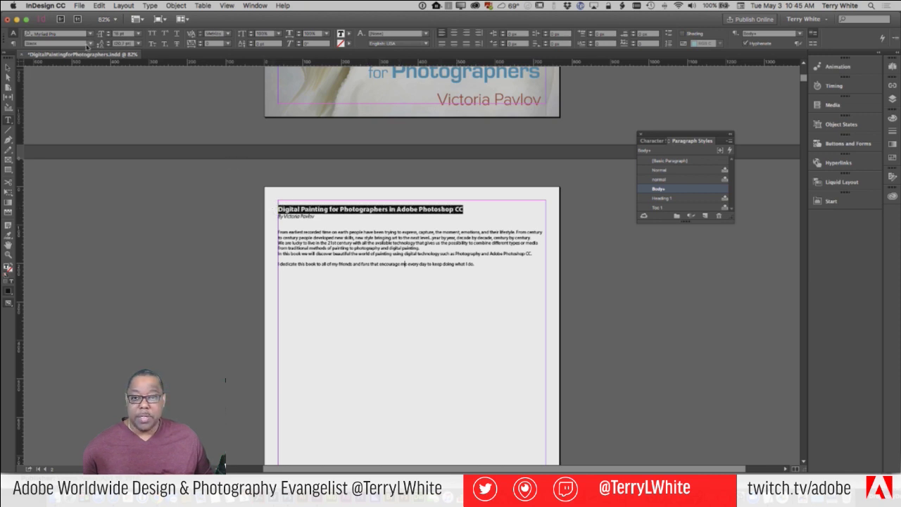
pyautogui.scroll(4, 338, 169)
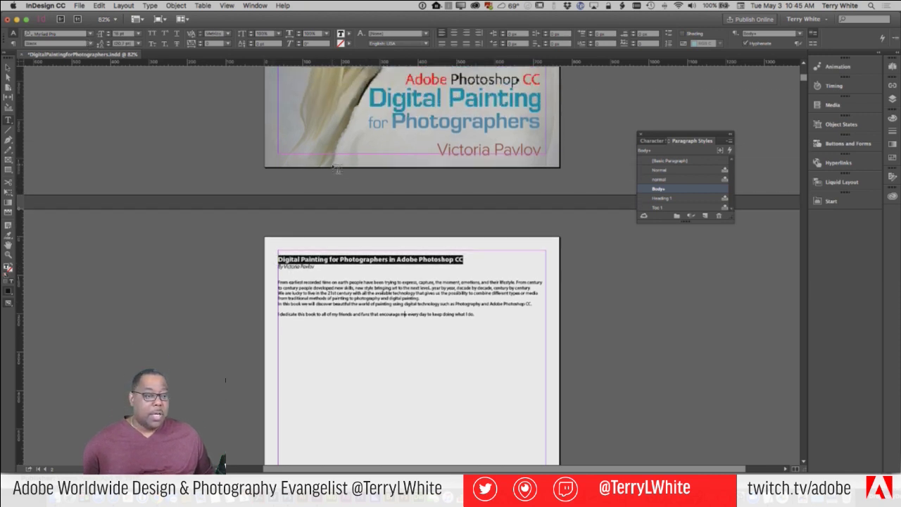
pyautogui.scroll(1, 338, 169)
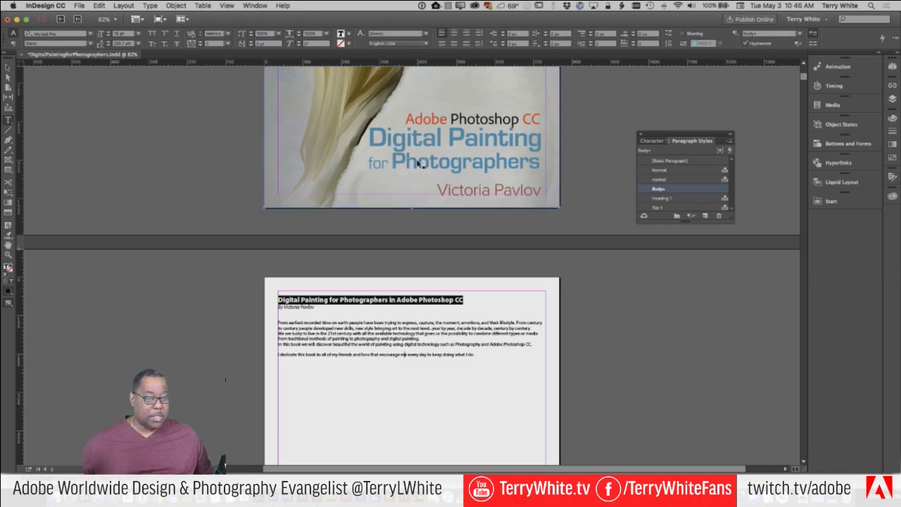
# - Switch to Photoshop, check which font the cover's "Digital Painting for Photographers" text uses, and return to InDesign
pyautogui.press('super+Tab')
pyautogui.press('super+Tab')
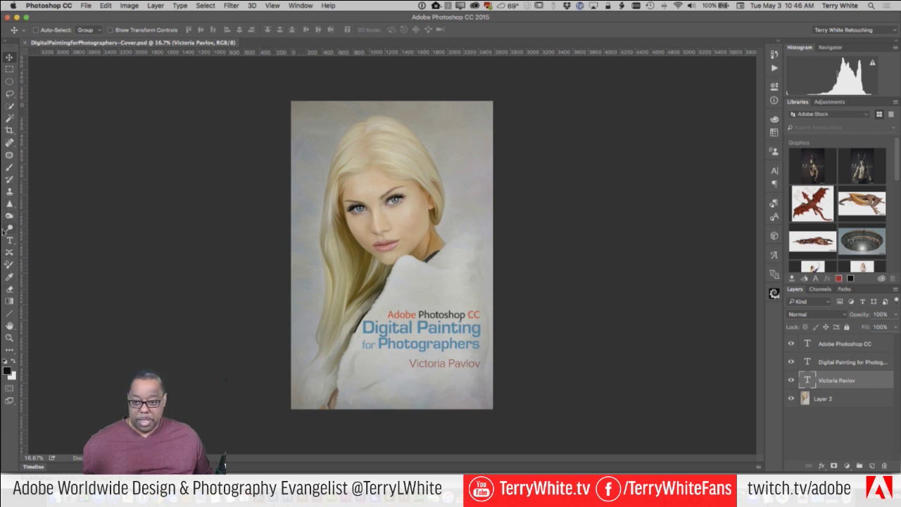
pyautogui.press('t')
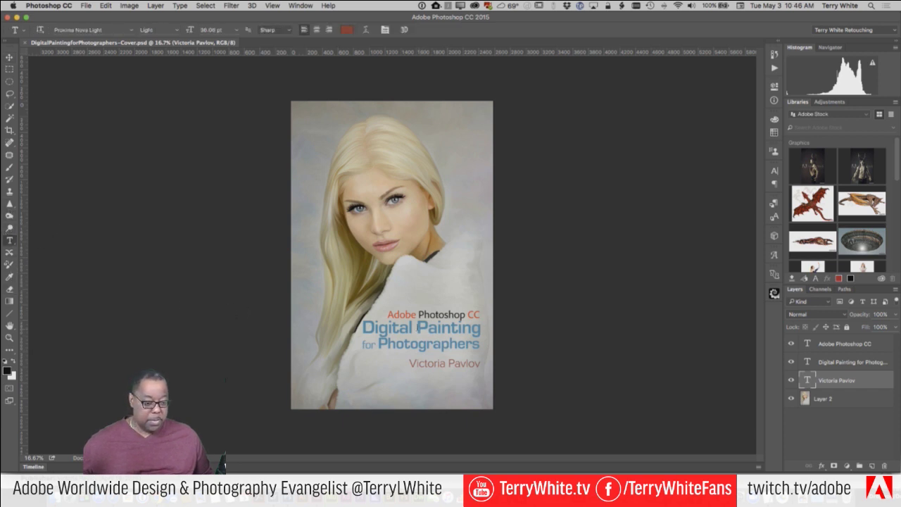
pyautogui.click(410, 328)
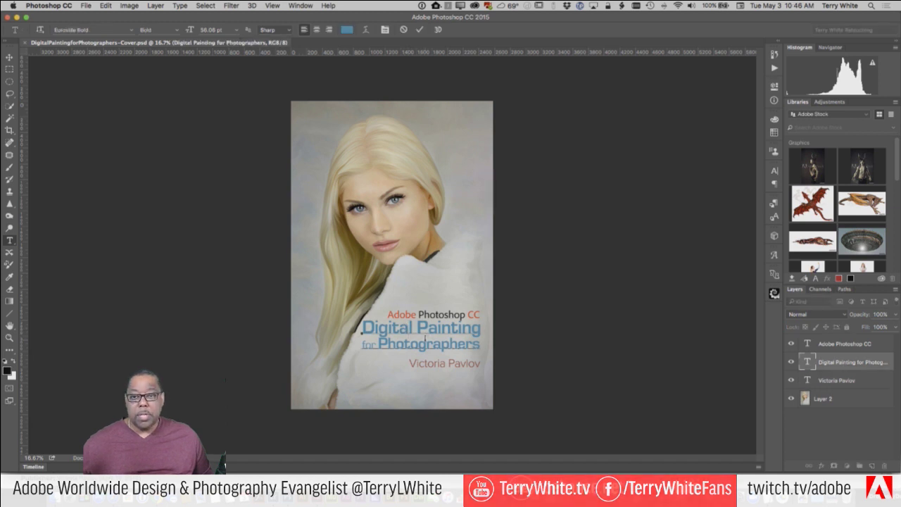
pyautogui.press('super+t')
pyautogui.press('super+Tab')
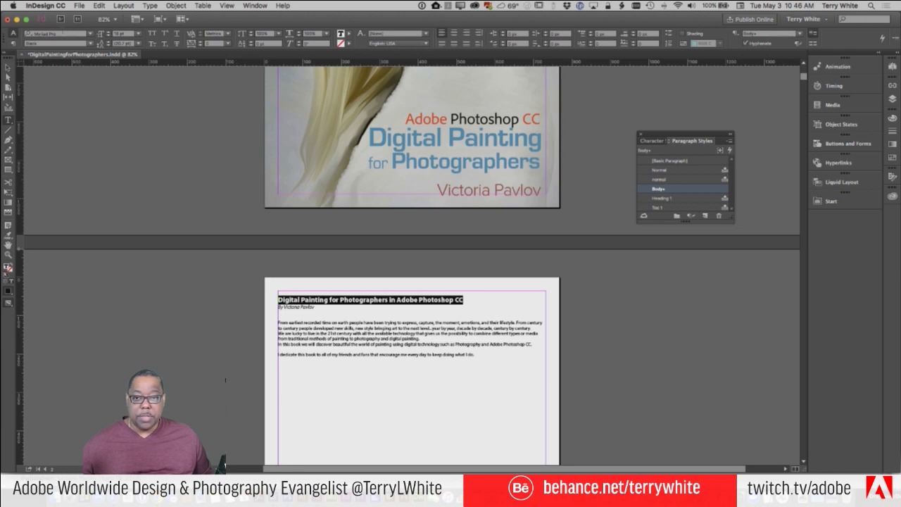
# - Set the selected title line's font to Eurostile (OTF) Bold to match the cover, and deselect the text
pyautogui.click(51, 33)
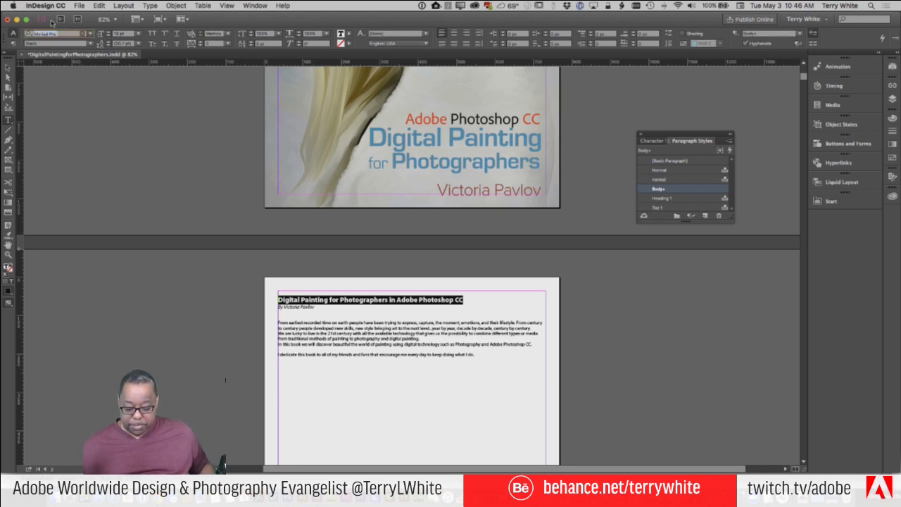
pyautogui.write('e')
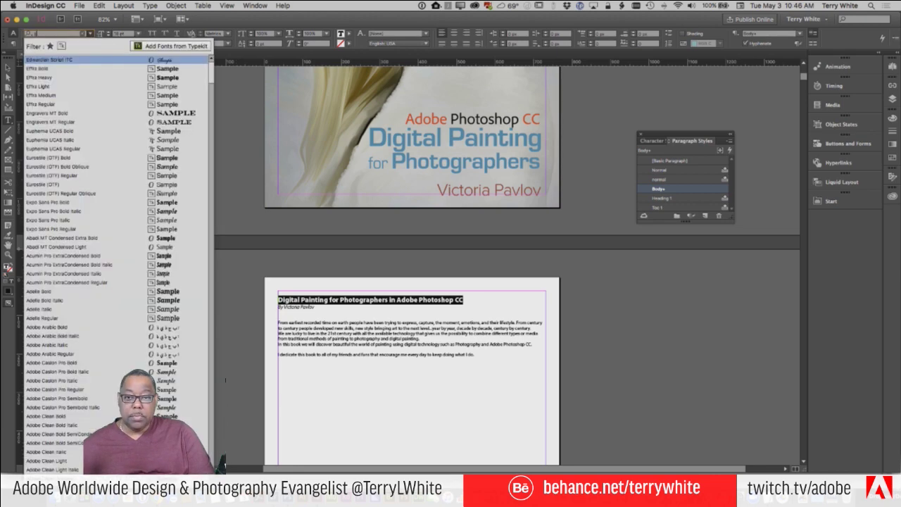
pyautogui.write('ur')
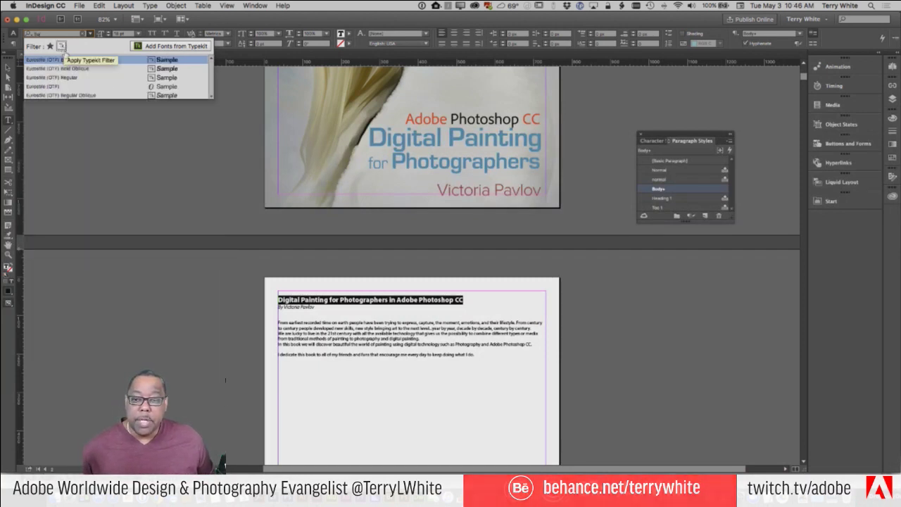
pyautogui.click(72, 63)
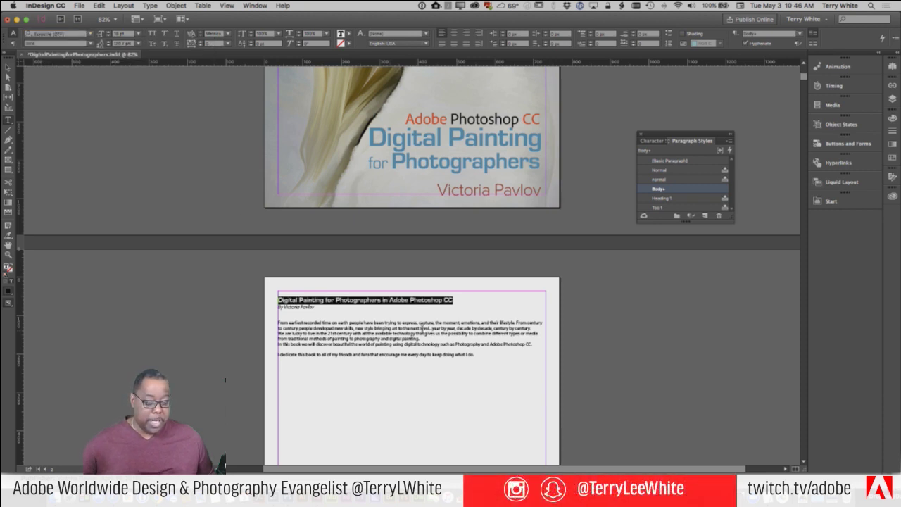
pyautogui.click(407, 300)
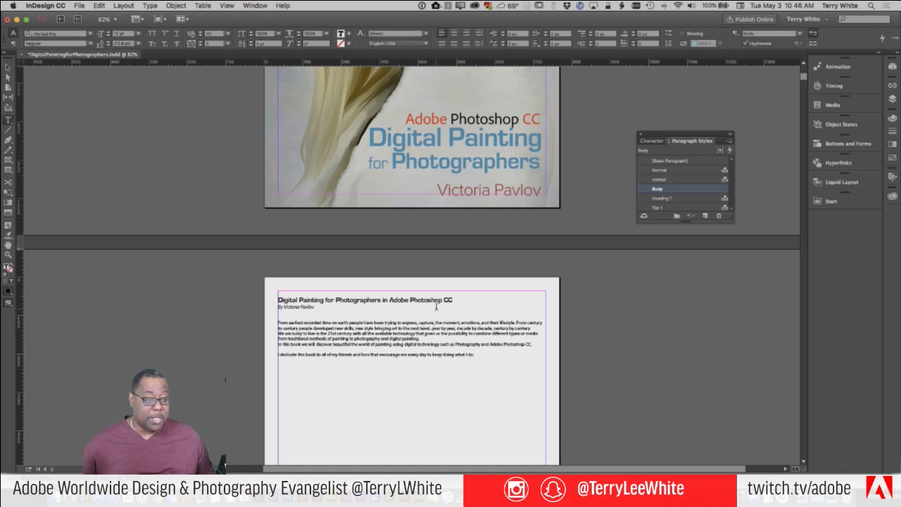
pyautogui.moveTo(450, 300); pyautogui.dragTo(315, 291)
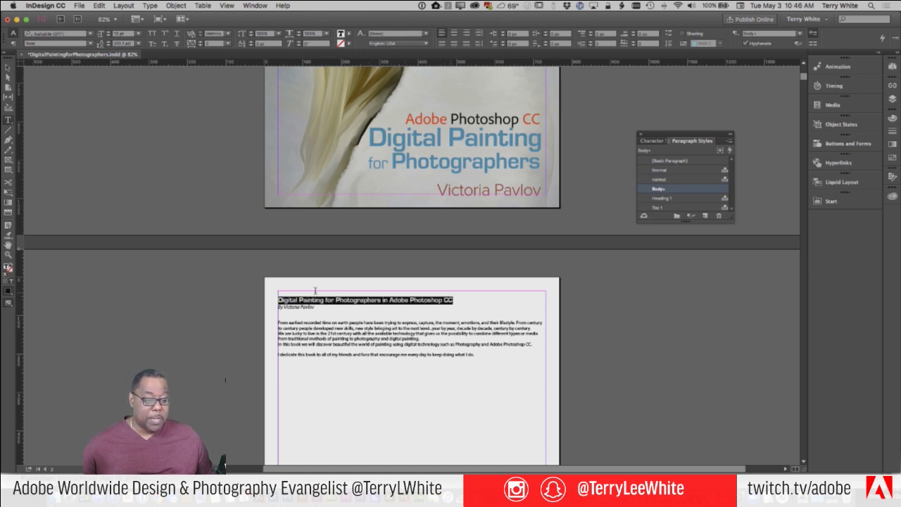
pyautogui.click(349, 304)
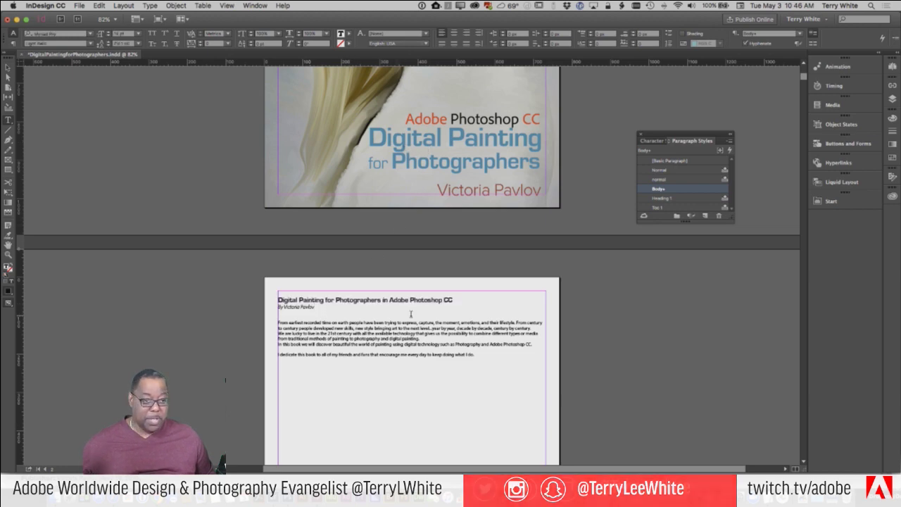
# - Switch to Photoshop and add the cover title's blue and the author name's red text colors to the Twitch library
pyautogui.press('super+Tab')
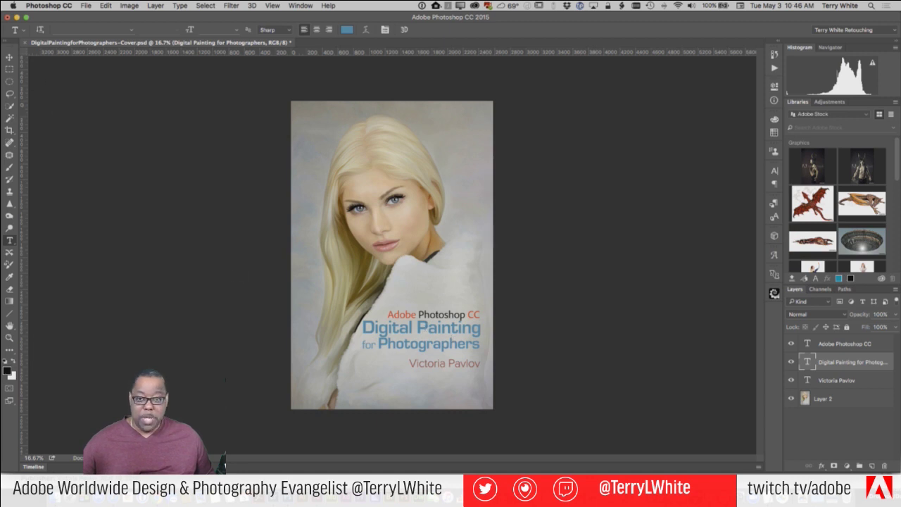
pyautogui.click(9, 57)
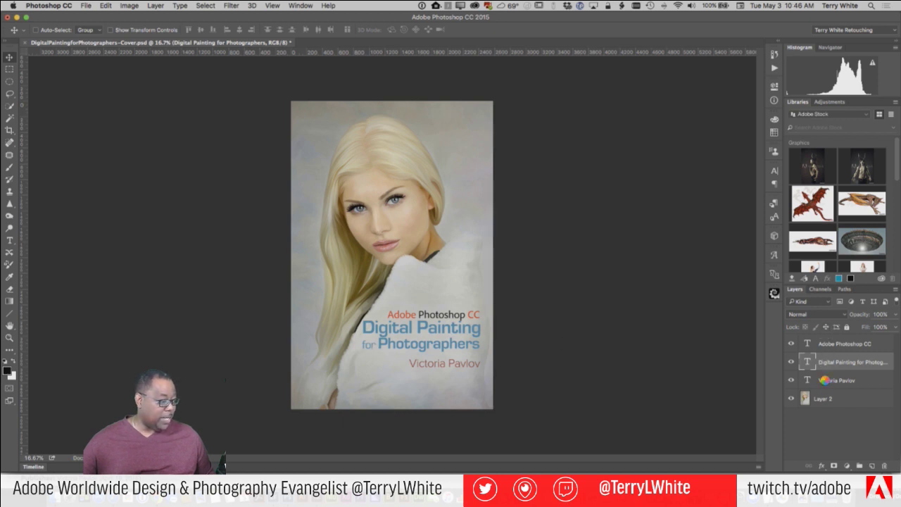
pyautogui.moveTo(826, 380); pyautogui.dragTo(827, 380)
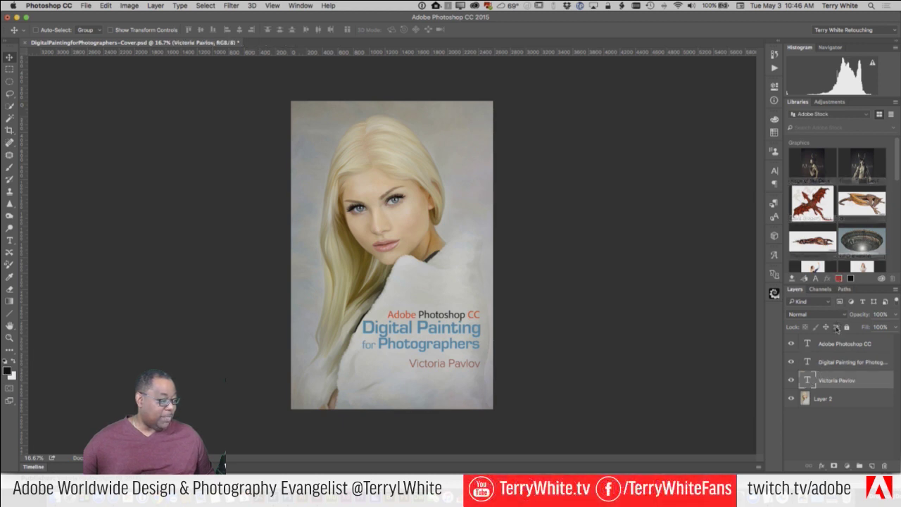
pyautogui.click(836, 363)
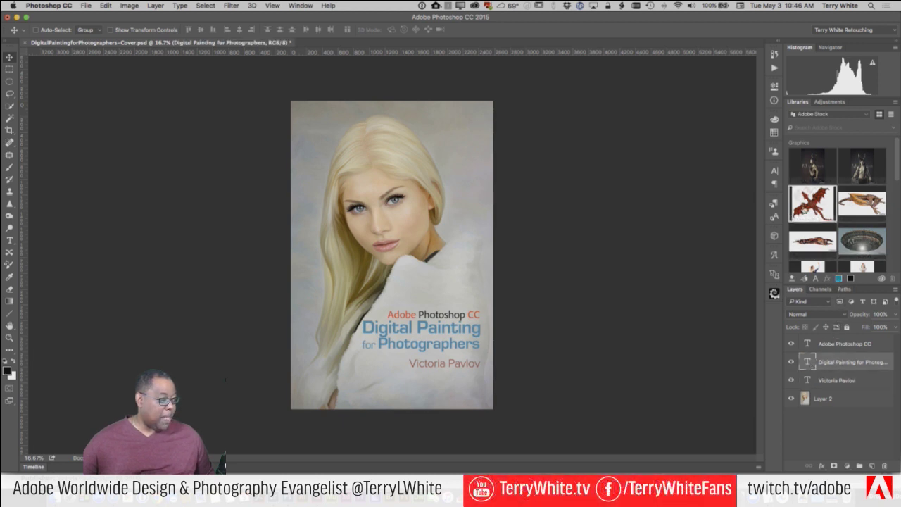
pyautogui.click(867, 116)
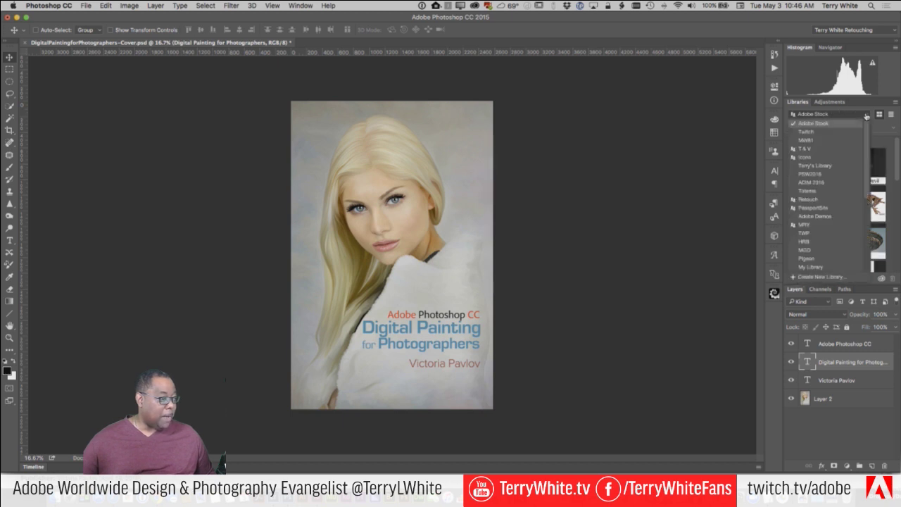
pyautogui.click(817, 133)
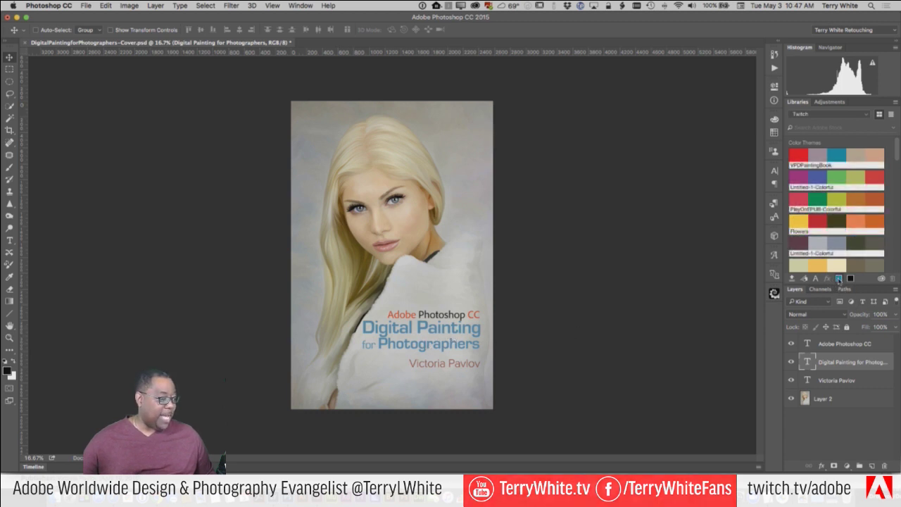
pyautogui.click(839, 279)
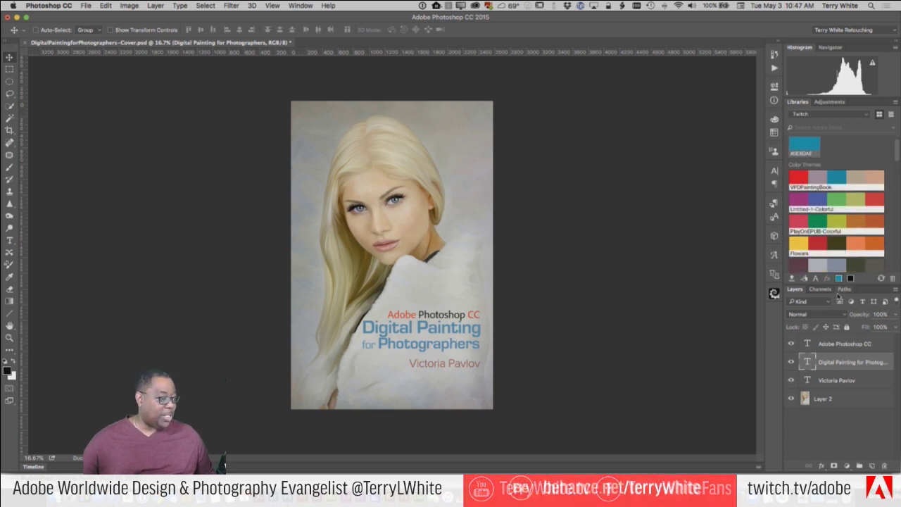
pyautogui.click(825, 382)
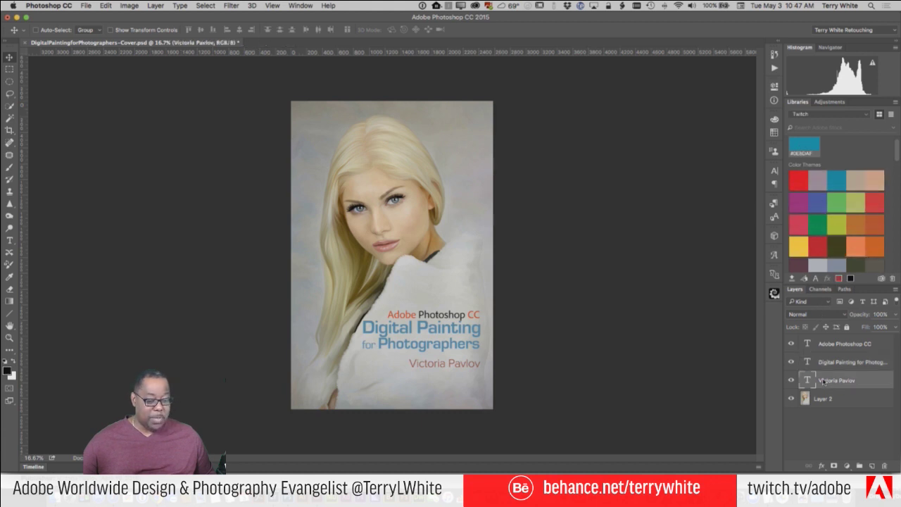
pyautogui.click(840, 279)
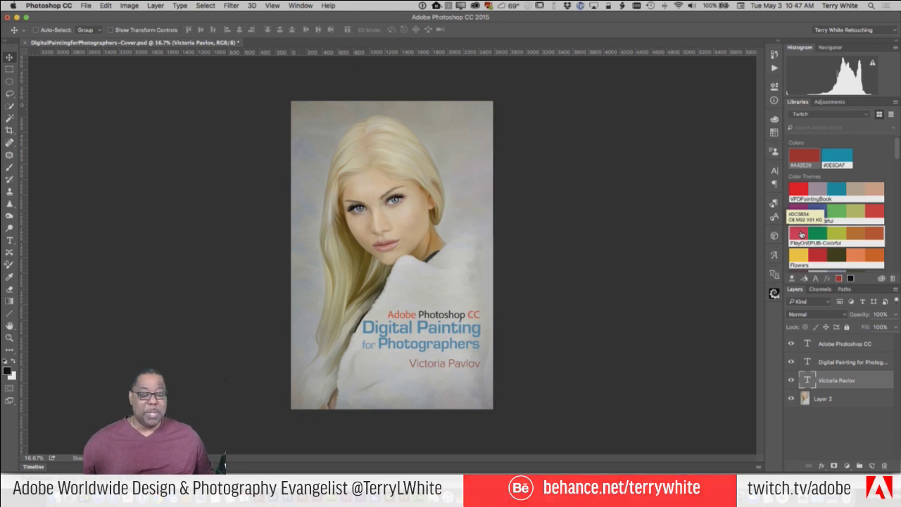
# - Switch back to InDesign and color the entire title line with the blue #0E8DAF from the Twitch library
pyautogui.press('super+Tab')
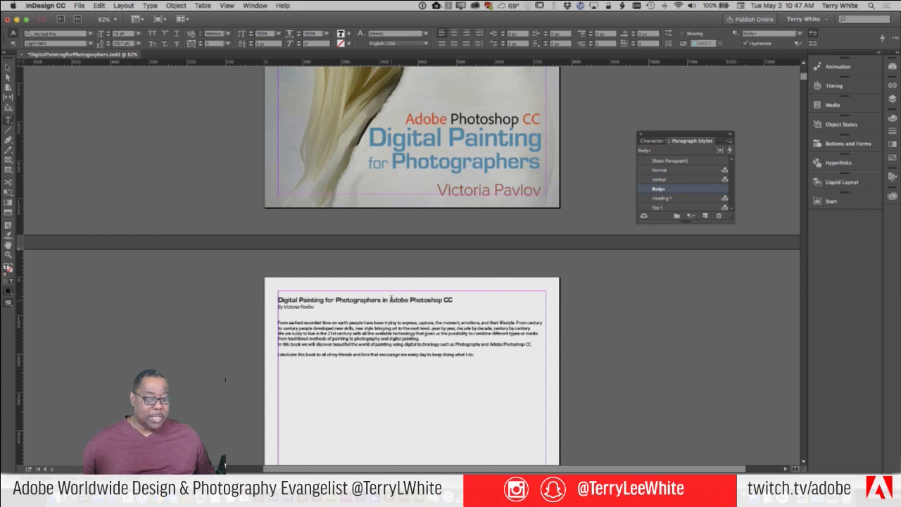
pyautogui.click(390, 299)
pyautogui.press('super+shift+Left')
pyautogui.press('super+shift+Left')
pyautogui.press('super+shift+Left')
pyautogui.press('super+shift+Left')
pyautogui.press('super+shift+Left')
pyautogui.press('super+shift+Left')
pyautogui.press('super+shift+Left')
pyautogui.press('super+shift+Left')
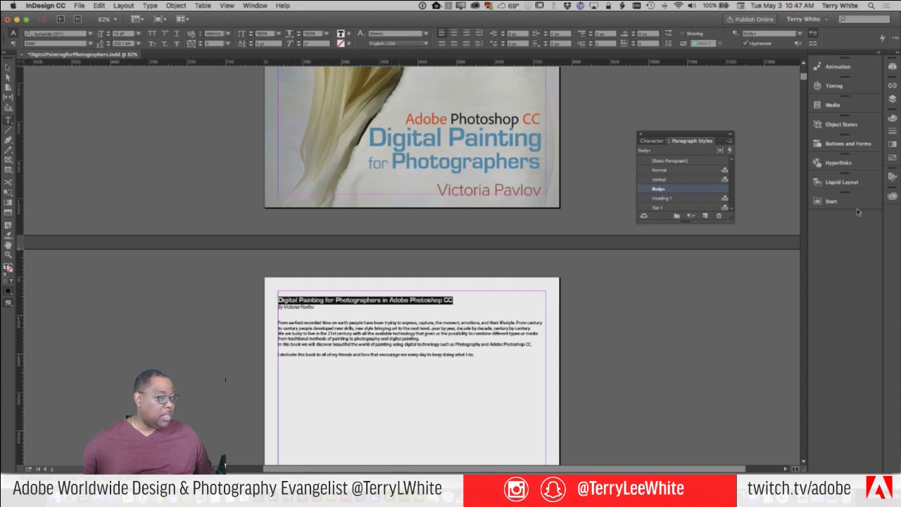
pyautogui.click(892, 196)
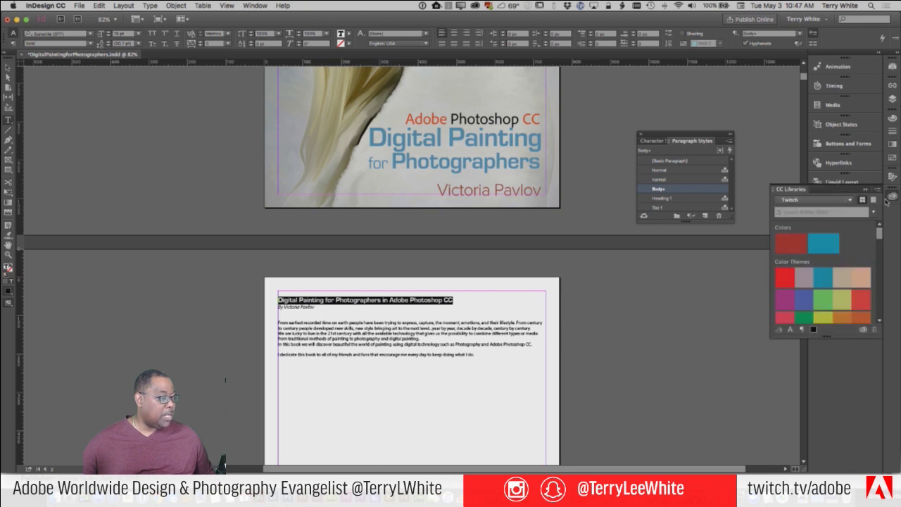
pyautogui.click(817, 245)
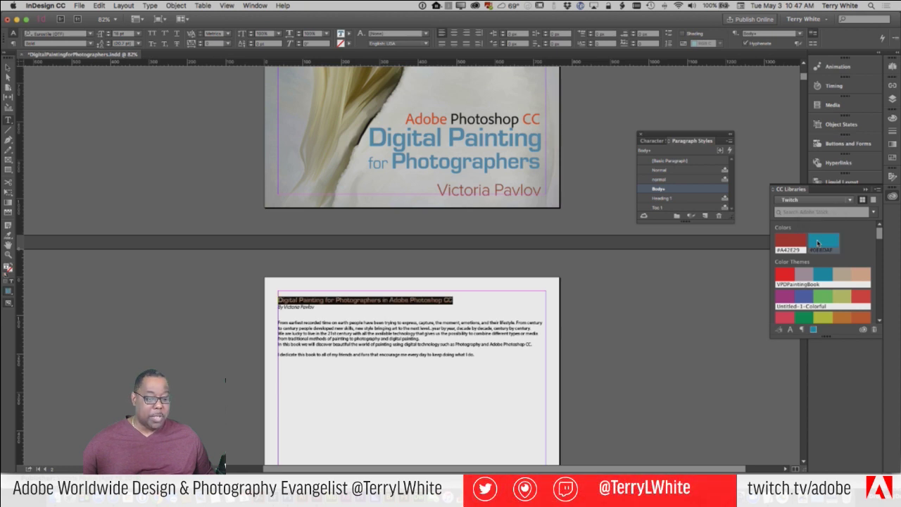
# - Color the author byline under the title with the red #A42E29 from the Twitch library and deselect it
pyautogui.moveTo(318, 307); pyautogui.dragTo(264, 307)
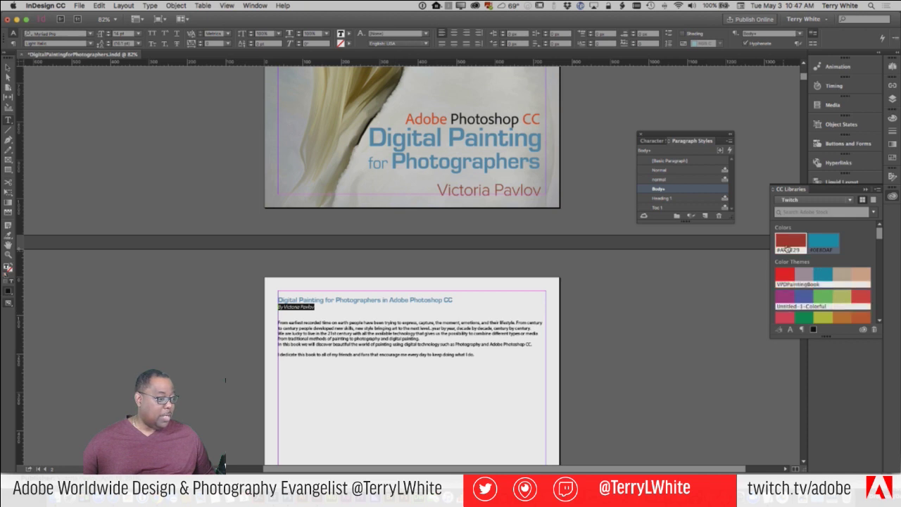
pyautogui.click(786, 246)
pyautogui.click(486, 347)
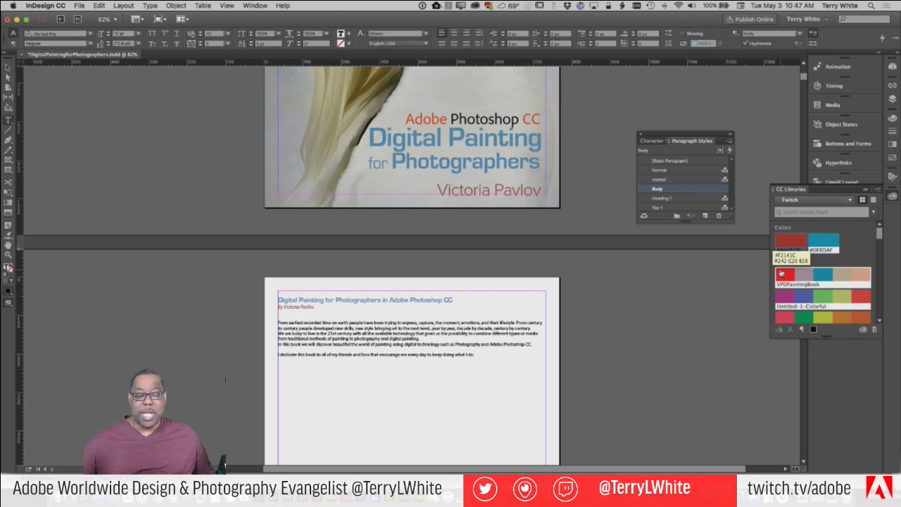
# - Create a paragraph style named Headline from the title line's formatting, based on [No Paragraph Style]
pyautogui.click(439, 300)
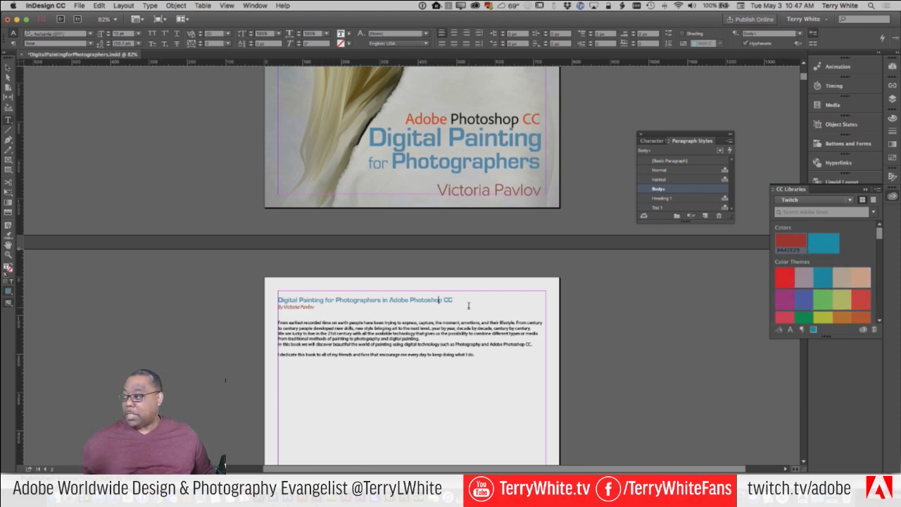
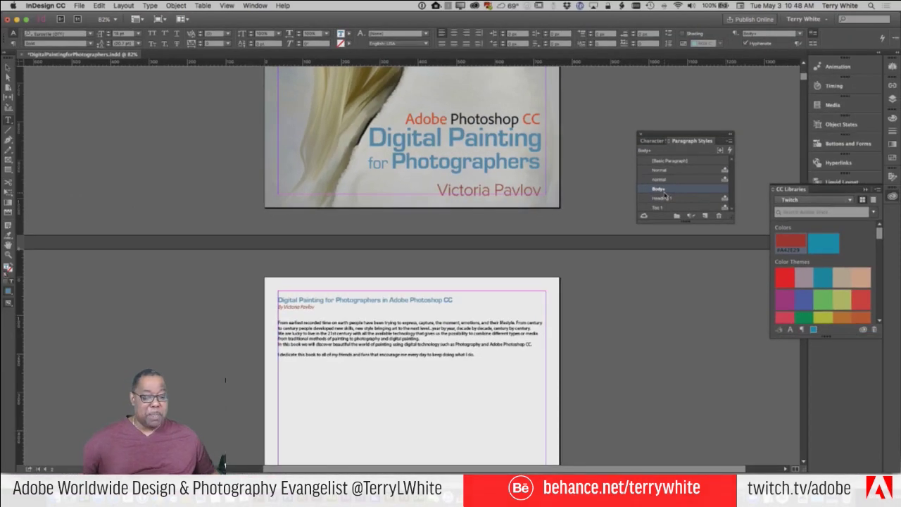
pyautogui.click(703, 216)
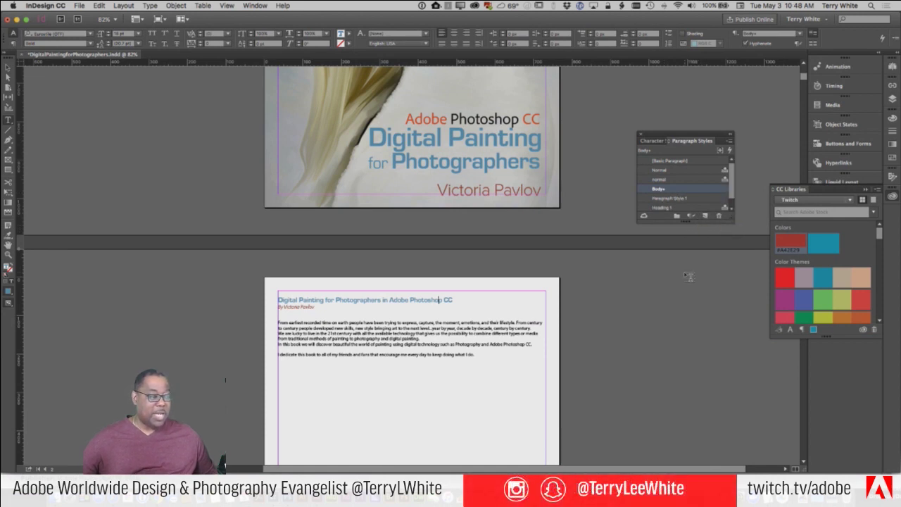
pyautogui.doubleClick(666, 200)
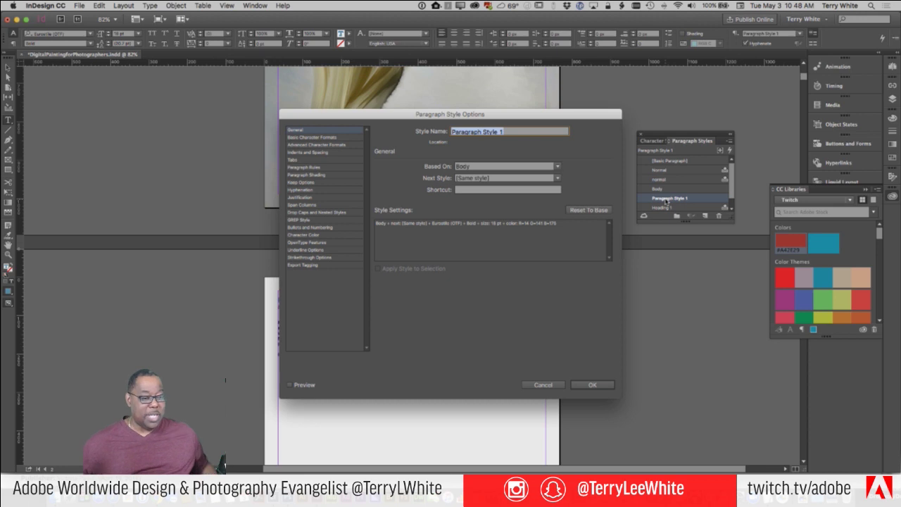
pyautogui.write('Headline')
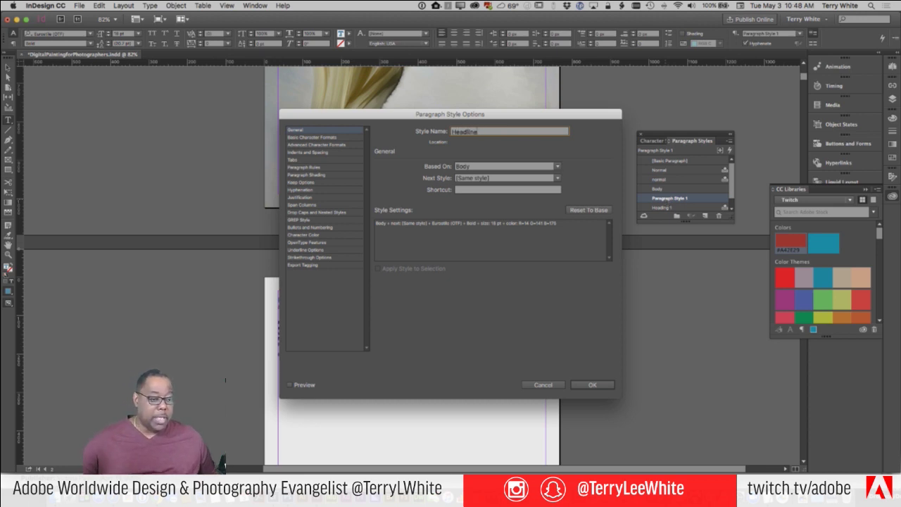
pyautogui.click(558, 169)
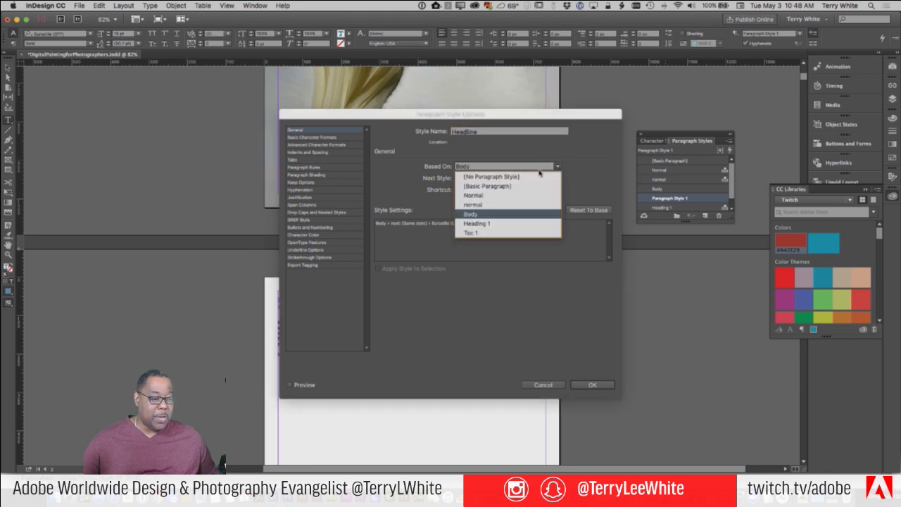
pyautogui.click(493, 176)
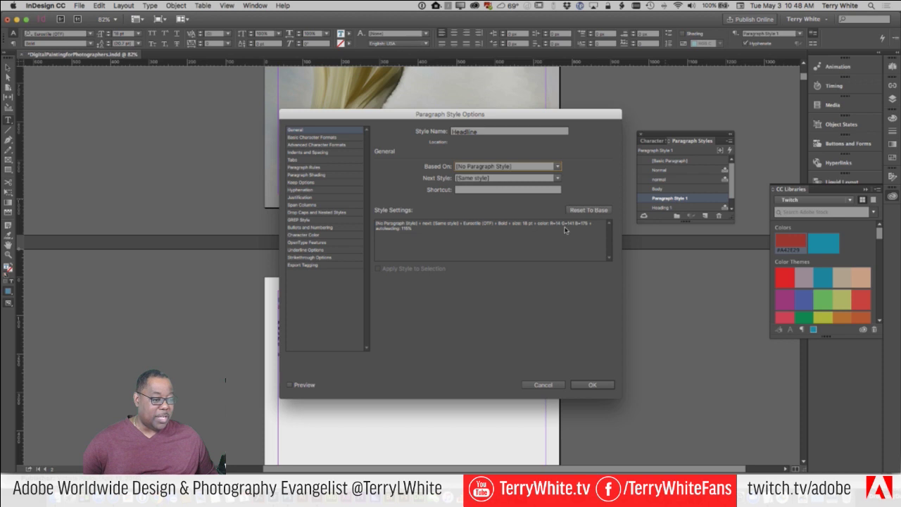
pyautogui.click(593, 385)
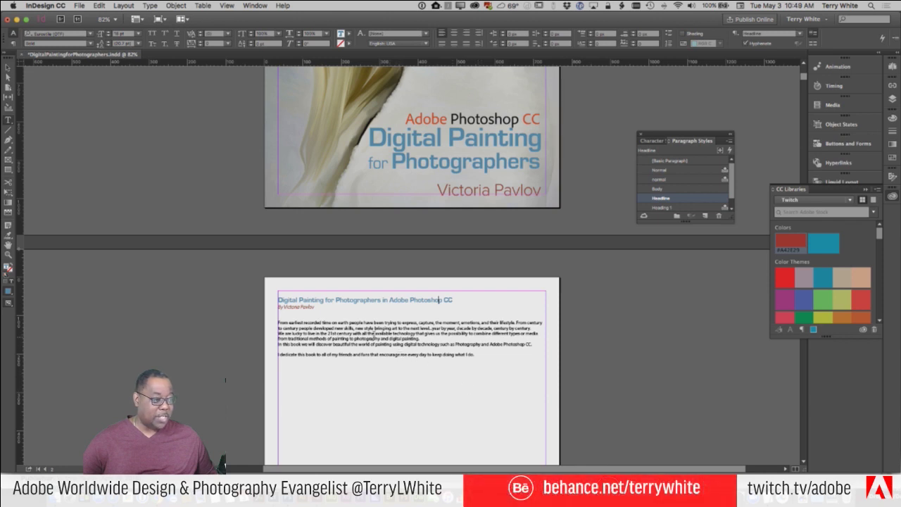
# - Change the capital B at the start of the author byline to a lowercase b
pyautogui.click(323, 310)
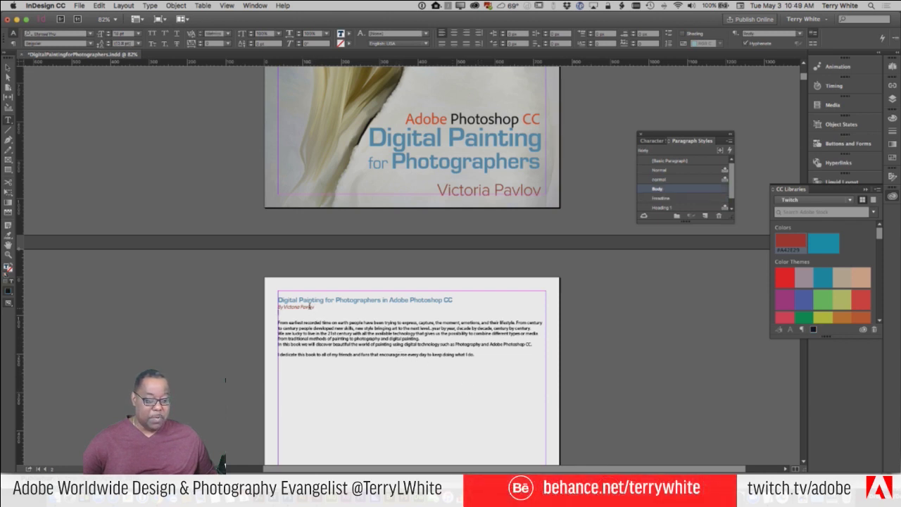
pyautogui.click(277, 306)
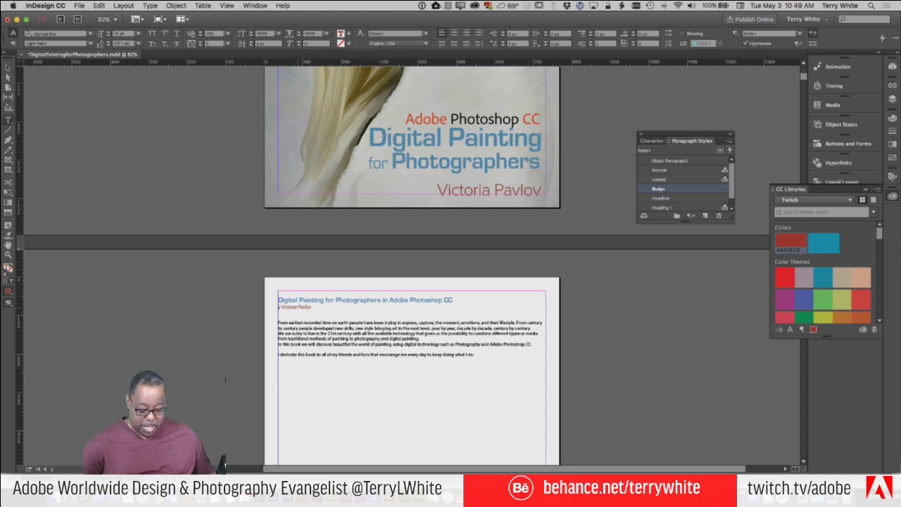
pyautogui.press('Delete')
pyautogui.write('b')
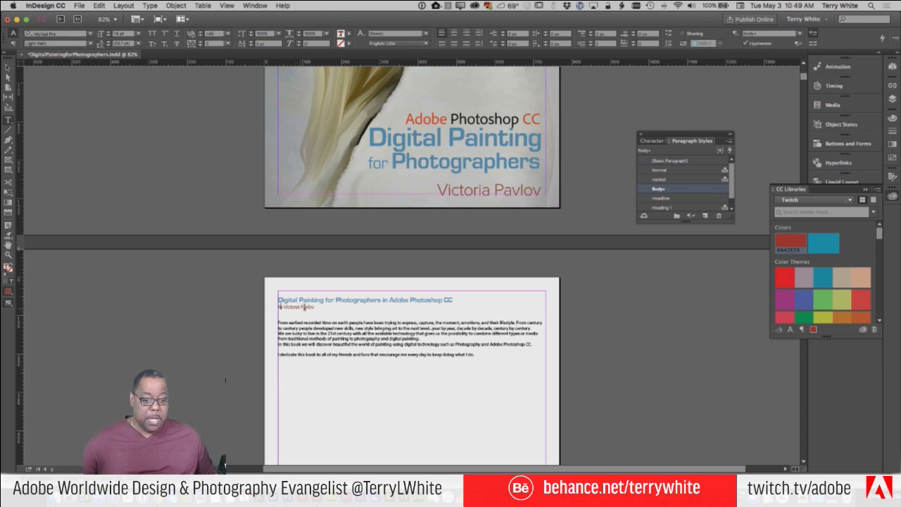
# - Create a paragraph style named byline from the author line's formatting, based on [No Paragraph Style], and deselect the text
pyautogui.moveTo(301, 307); pyautogui.dragTo(310, 307)
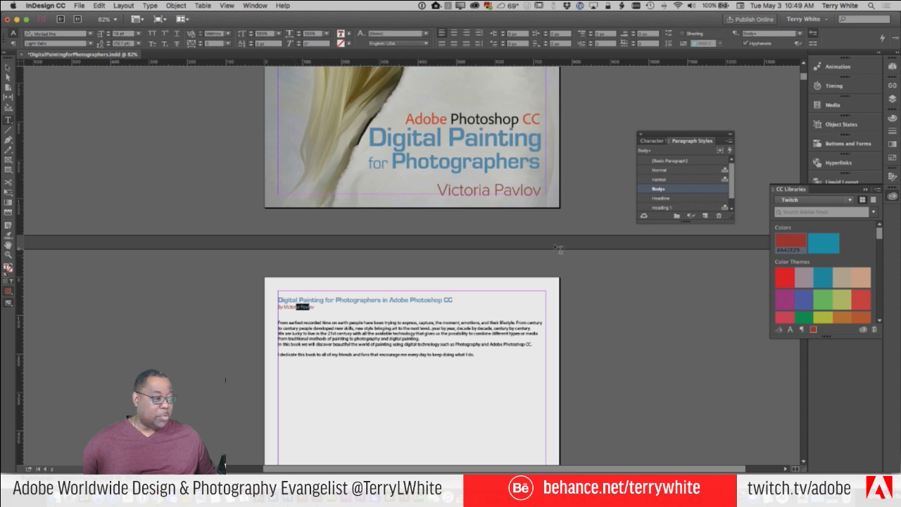
pyautogui.click(706, 216)
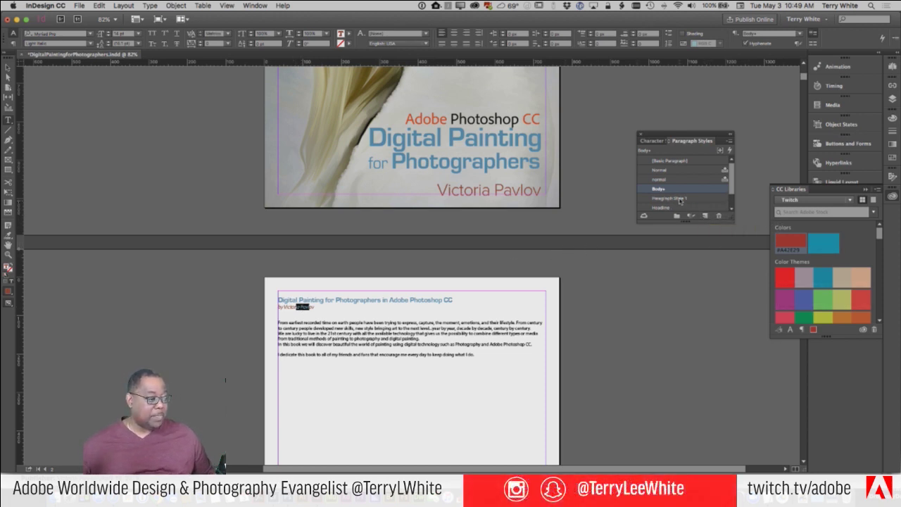
pyautogui.doubleClick(680, 198)
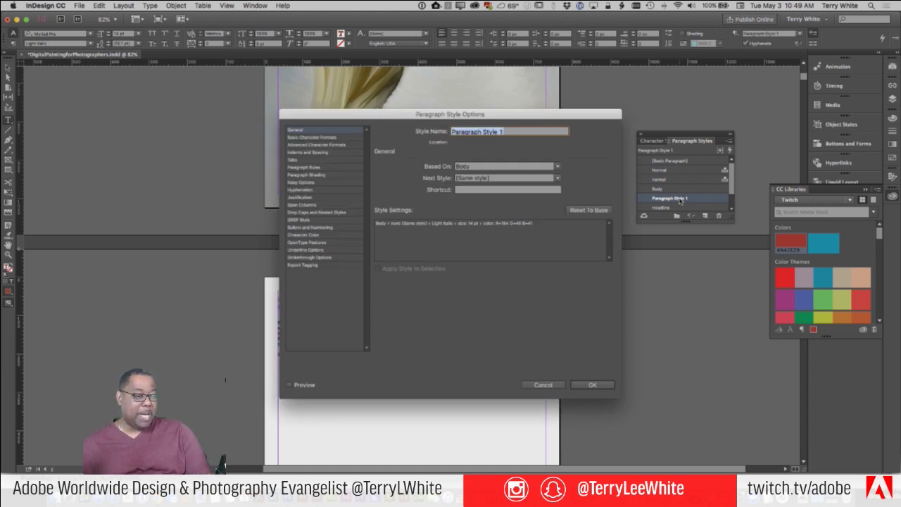
pyautogui.write('by')
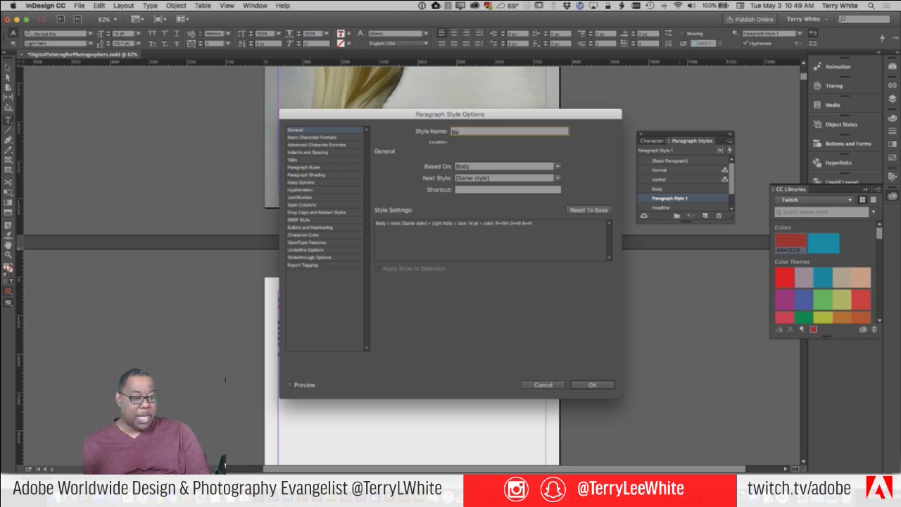
pyautogui.write('line')
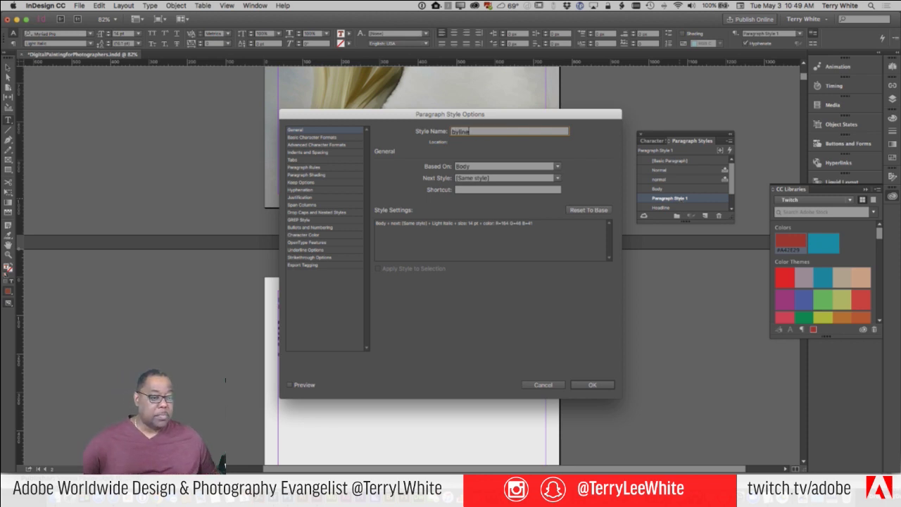
pyautogui.click(557, 167)
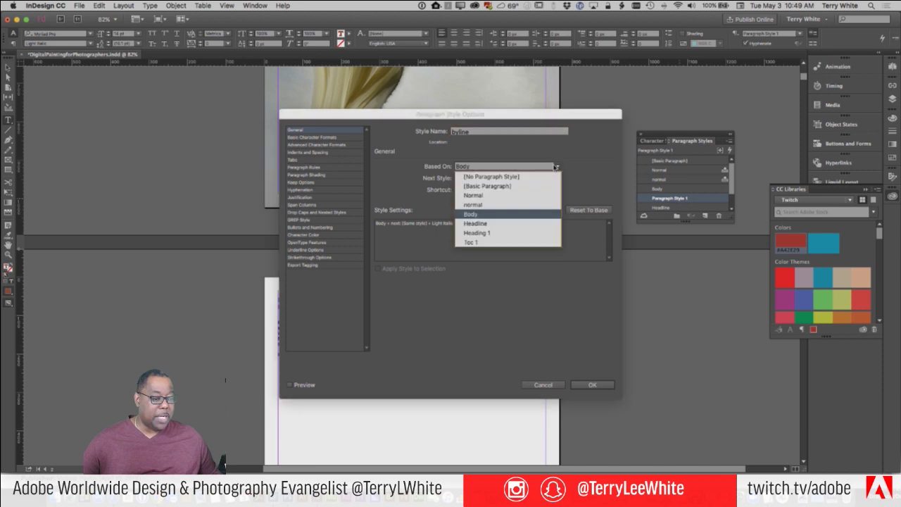
pyautogui.click(524, 178)
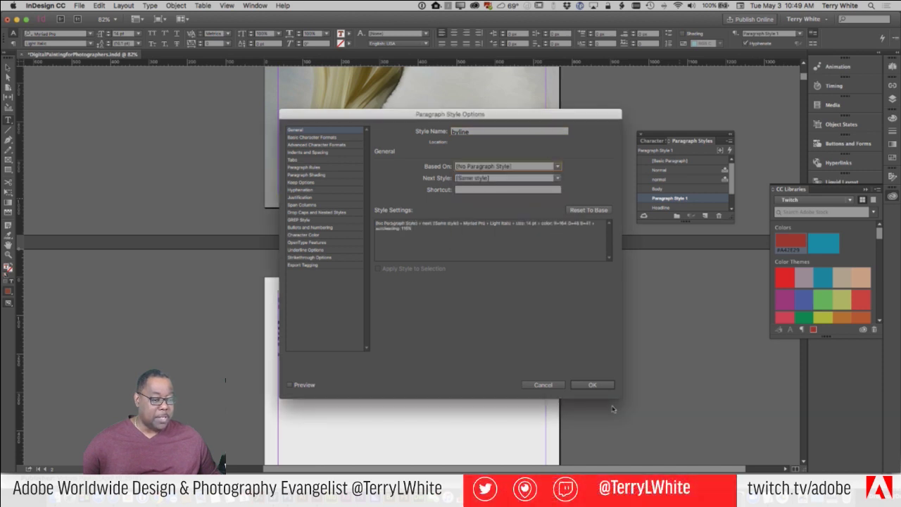
pyautogui.click(599, 387)
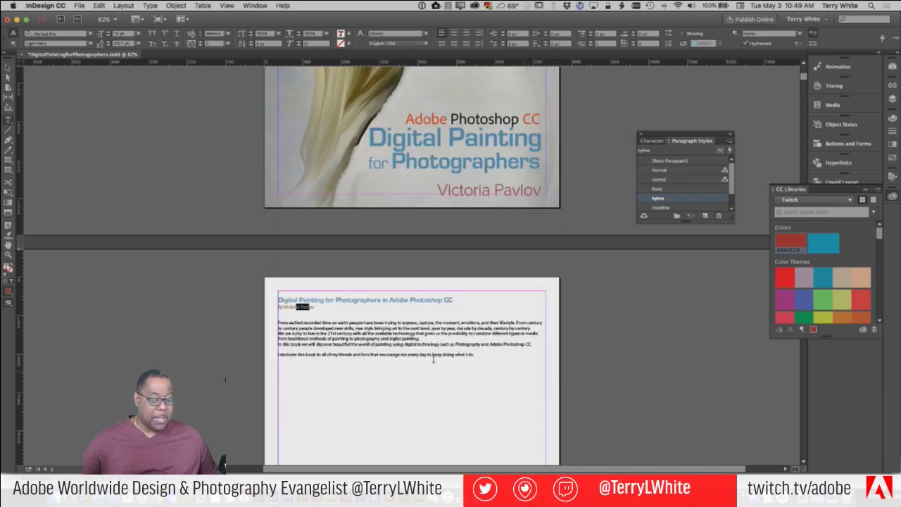
pyautogui.click(359, 331)
# - Apply the Headline paragraph style to the "Chapter One: Making A Painting Workspace Ready For Painting" heading
pyautogui.scroll(-5, 388, 338)
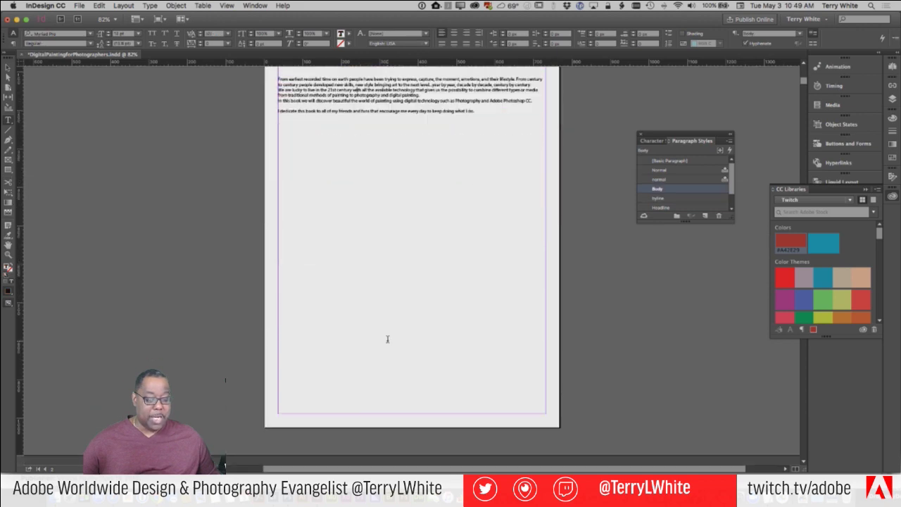
pyautogui.scroll(-15, 388, 339)
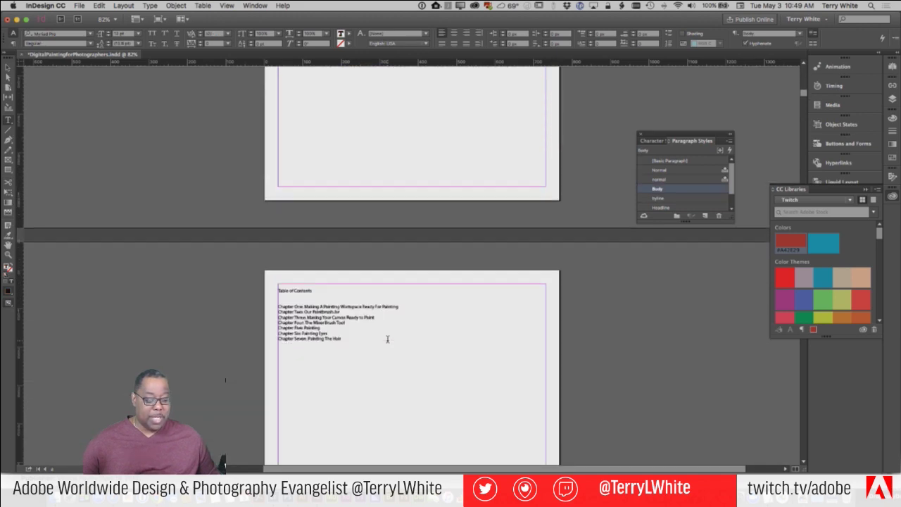
pyautogui.scroll(-10, 387, 340)
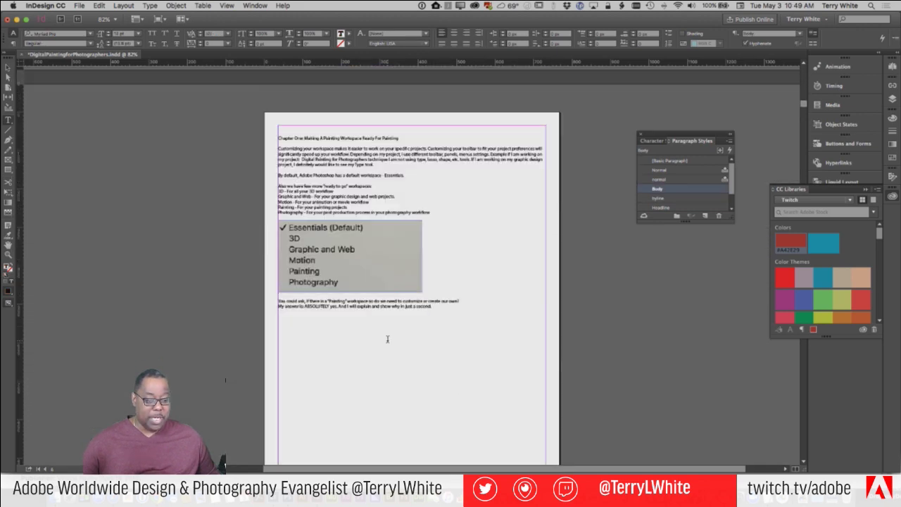
pyautogui.scroll(-2, 387, 340)
pyautogui.scroll(3, 387, 339)
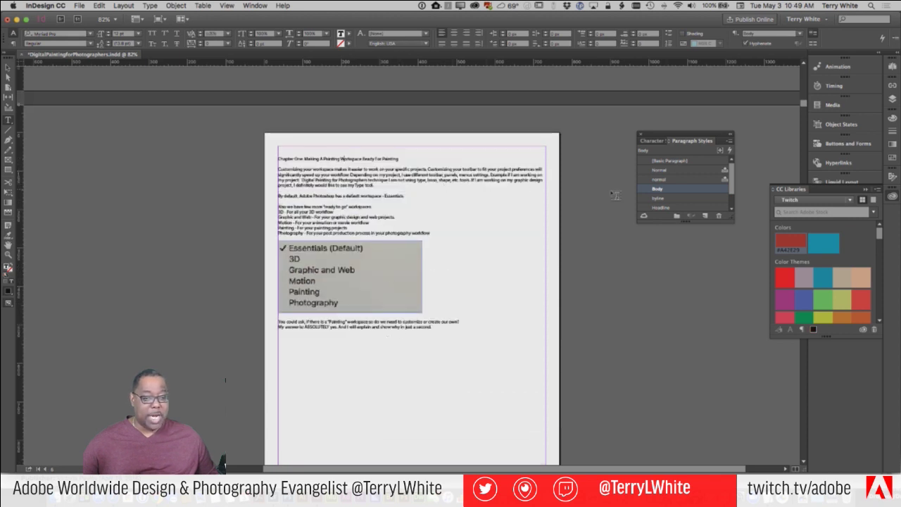
pyautogui.click(660, 208)
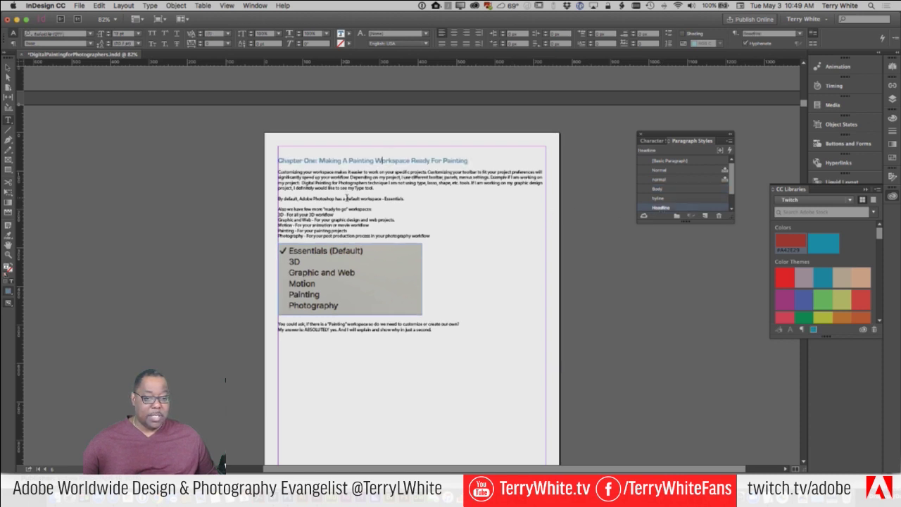
pyautogui.click(346, 199)
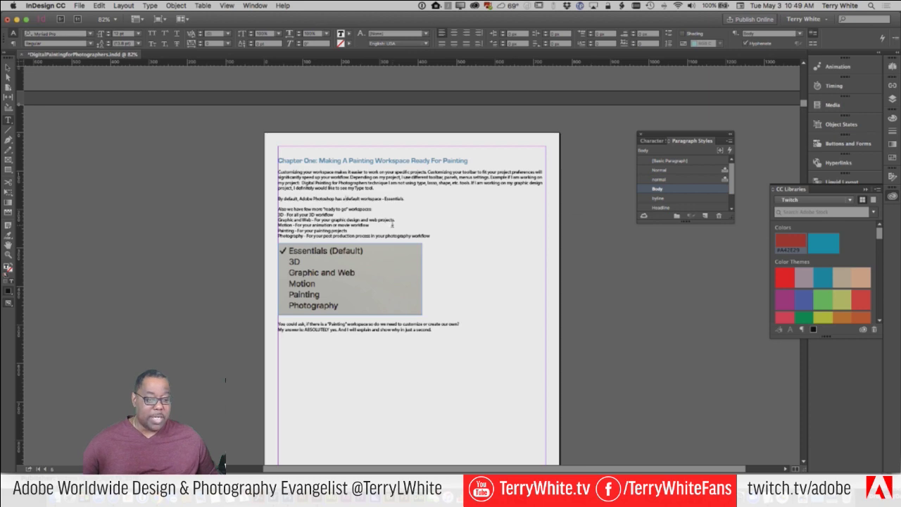
# - Apply the Headline paragraph style to the "Making a Painting Workspace Ready for Your painting" heading on the following page
pyautogui.scroll(-5, 392, 224)
pyautogui.scroll(-5, 393, 224)
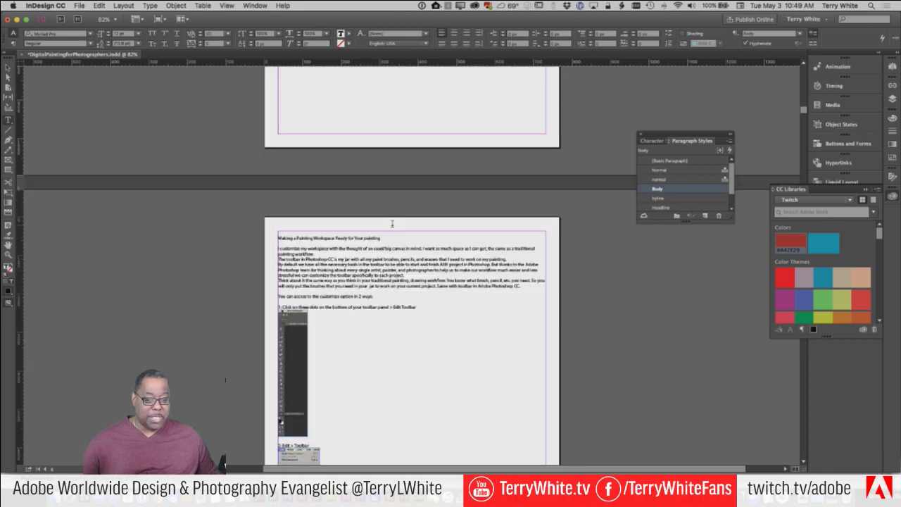
pyautogui.scroll(-4, 392, 224)
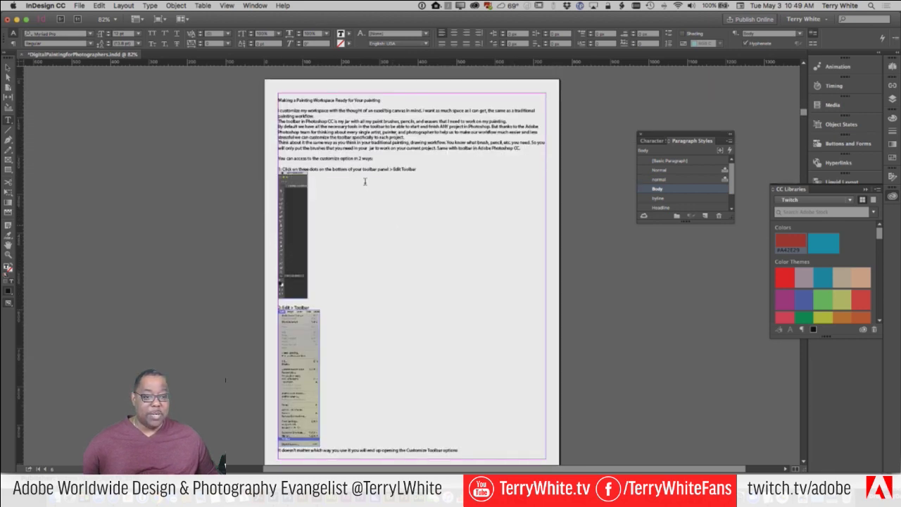
pyautogui.scroll(1, 340, 120)
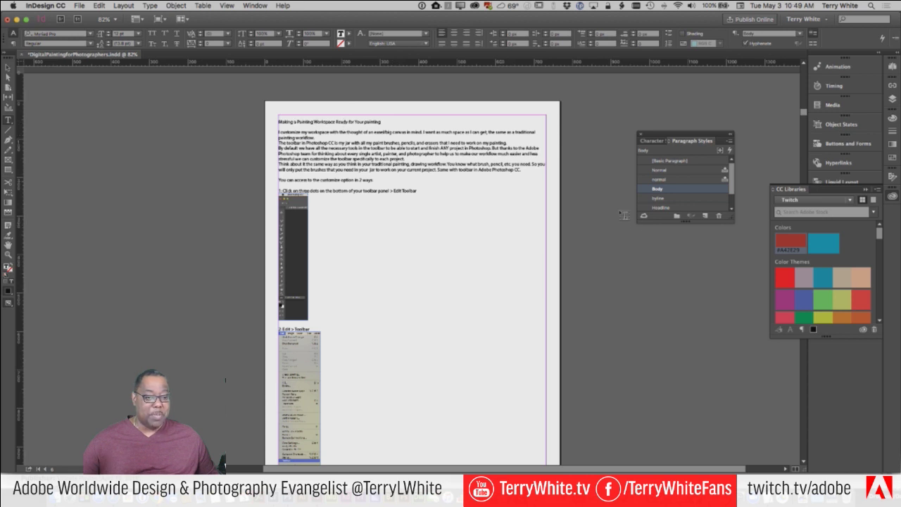
pyautogui.click(662, 209)
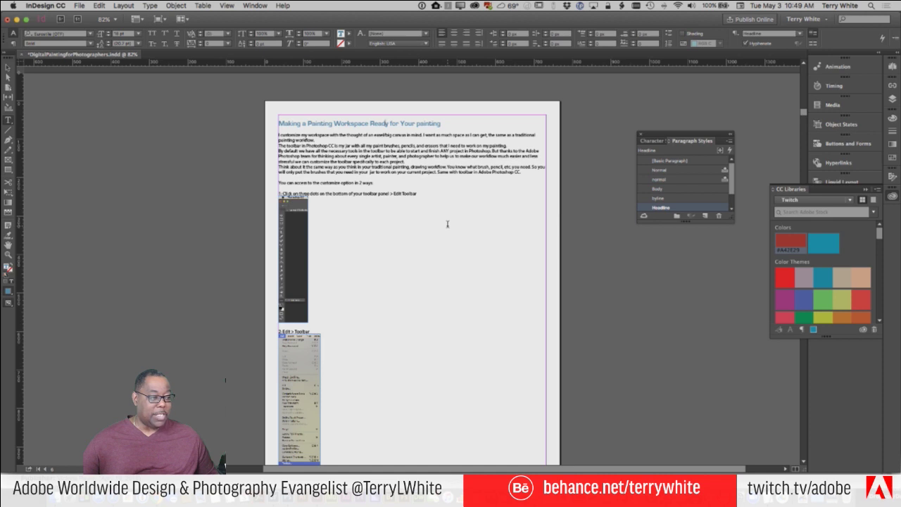
# - Cut the inline Edit menu screenshot out of the text flow, paste it as a standalone object and place it beside the toolbar screenshot
pyautogui.scroll(-8, 402, 217)
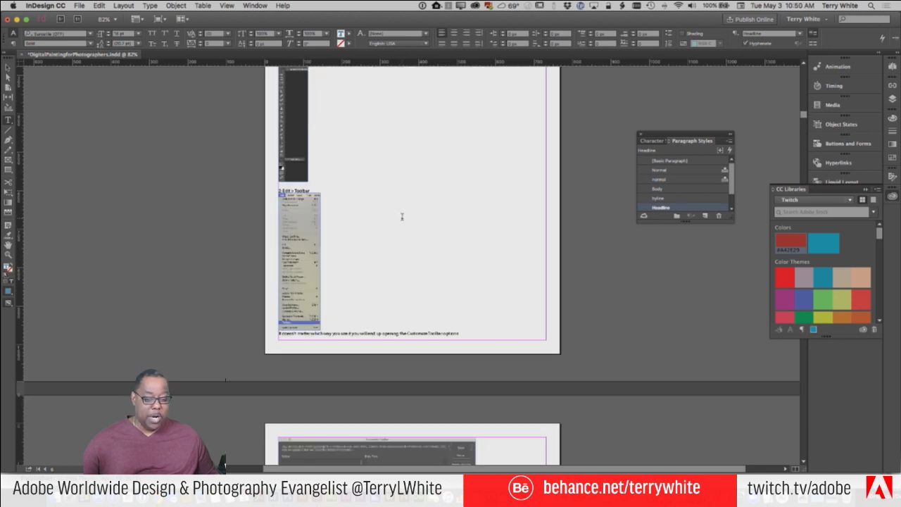
pyautogui.scroll(5, 402, 217)
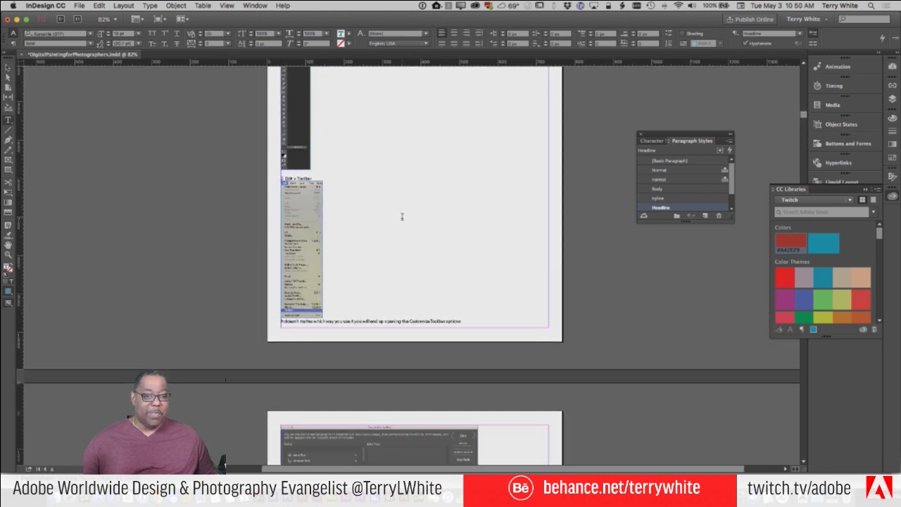
pyautogui.scroll(6, 402, 217)
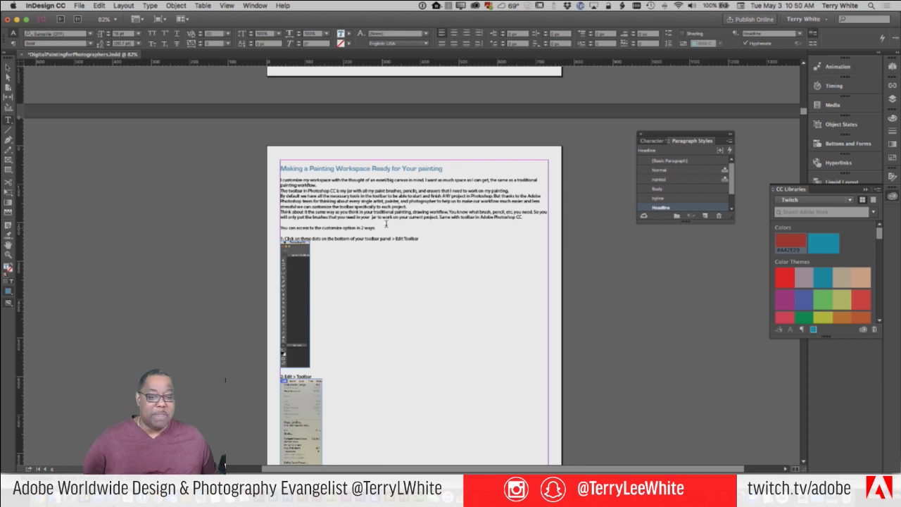
pyautogui.scroll(-1, 418, 220)
pyautogui.scroll(-1, 418, 219)
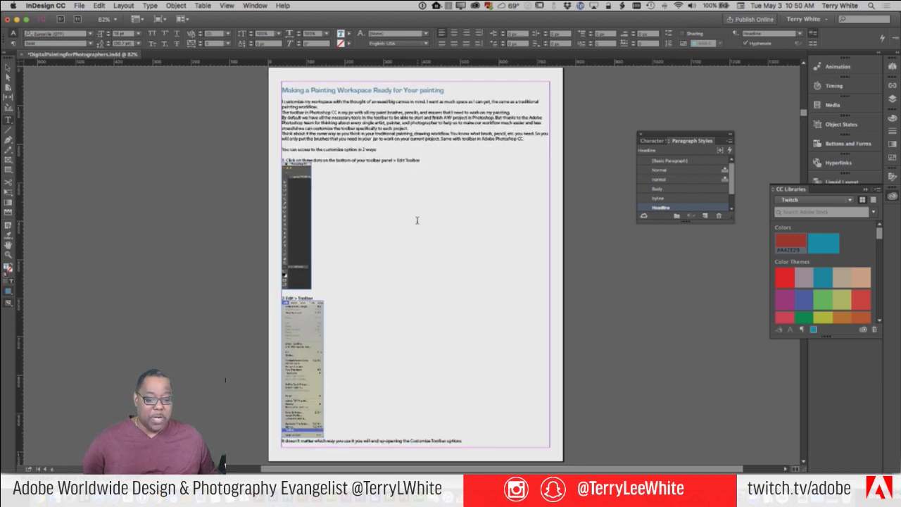
pyautogui.scroll(-3, 416, 218)
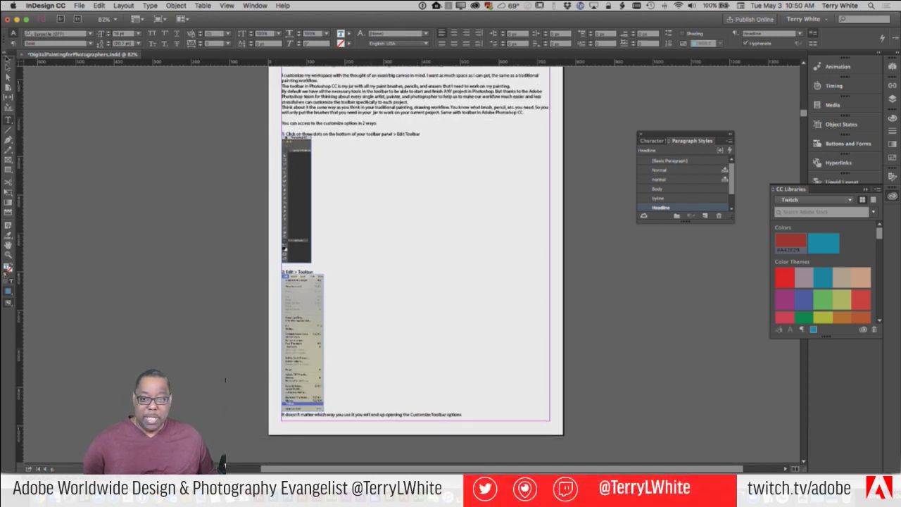
pyautogui.press('v')
pyautogui.click(306, 320)
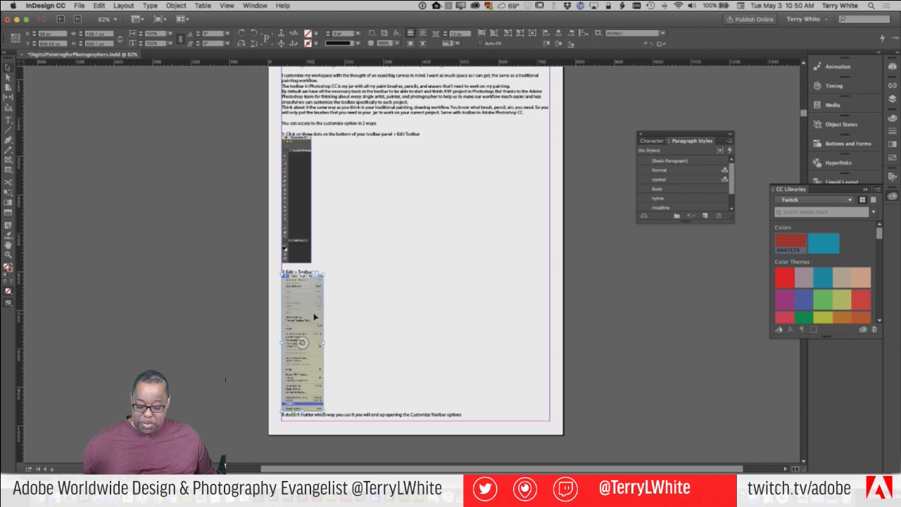
pyautogui.press('Delete')
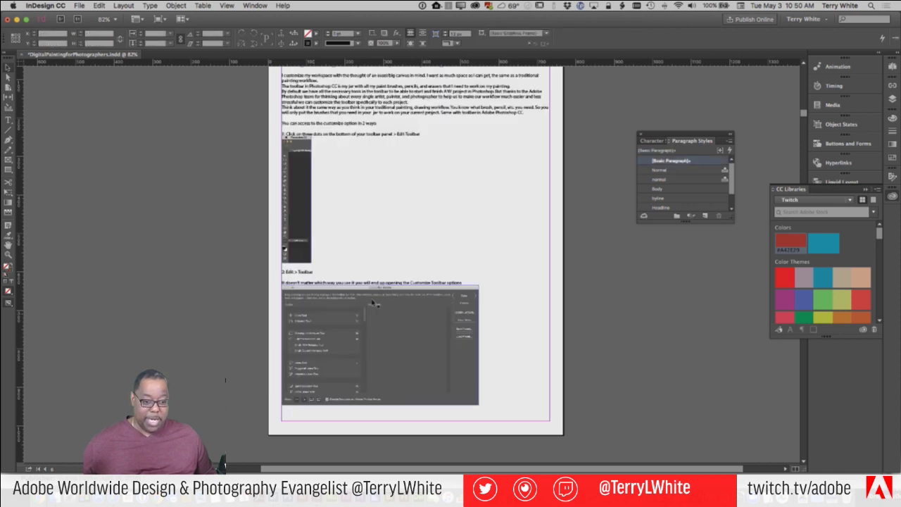
pyautogui.click(563, 231)
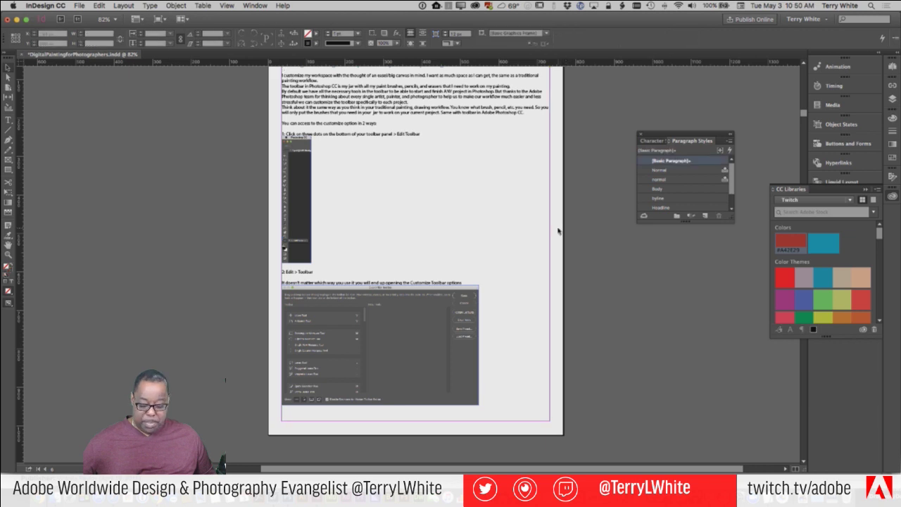
pyautogui.press('cmd+v')
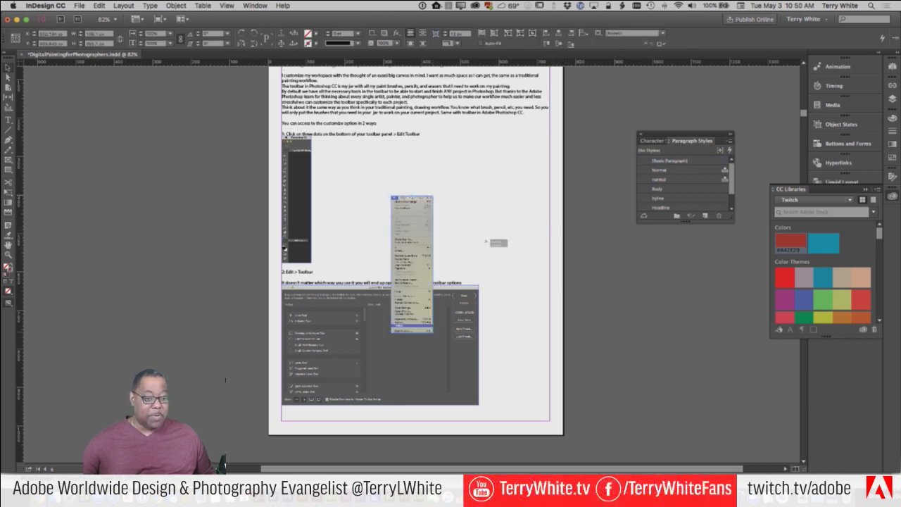
pyautogui.moveTo(486, 241); pyautogui.dragTo(485, 179)
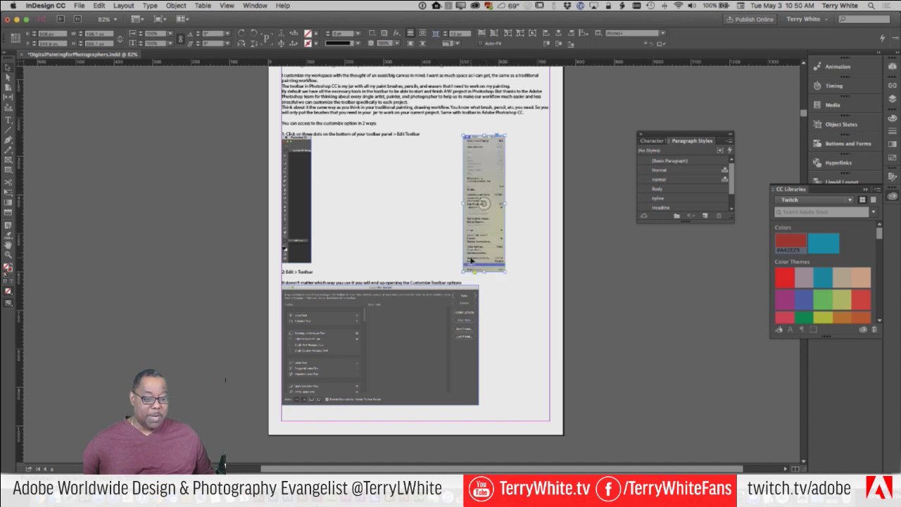
# - Move the "2: Edit > Toolbar" caption out of the body text into its own fitted text frame directly above the Edit menu screenshot
pyautogui.click(380, 345)
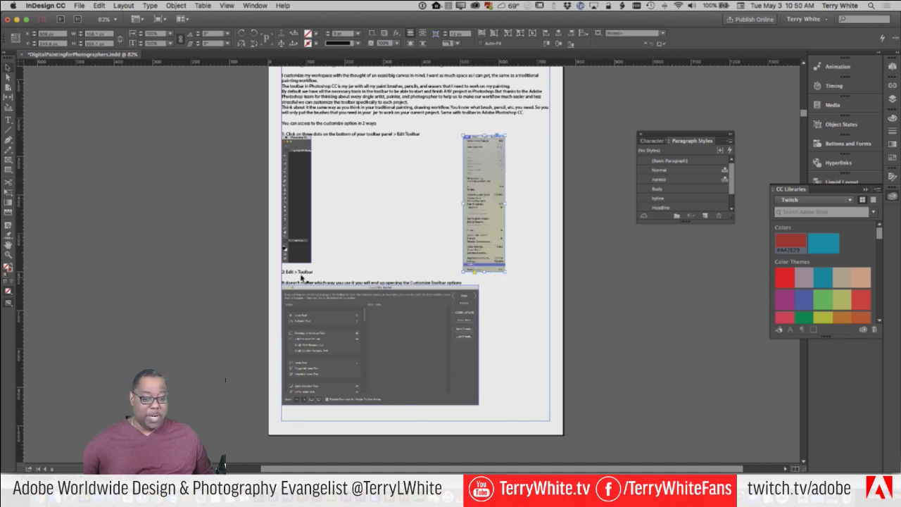
pyautogui.doubleClick(309, 271)
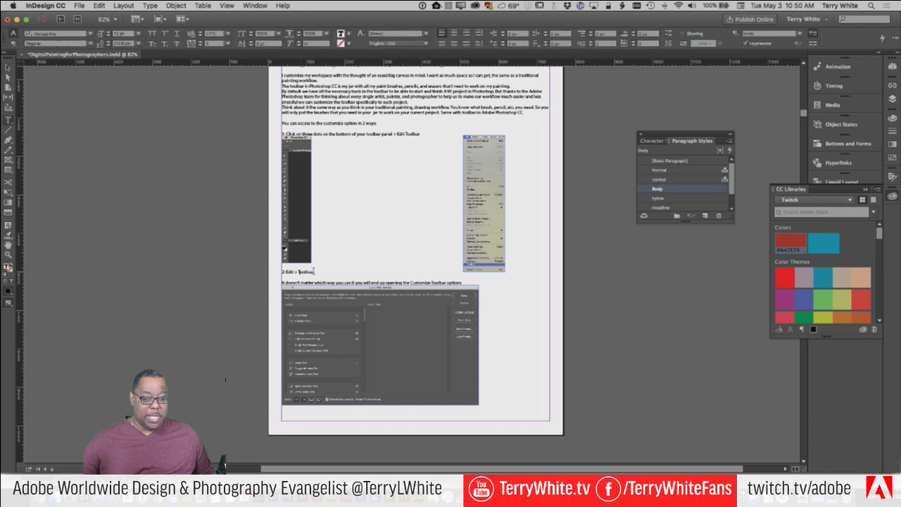
pyautogui.moveTo(314, 271); pyautogui.dragTo(283, 276)
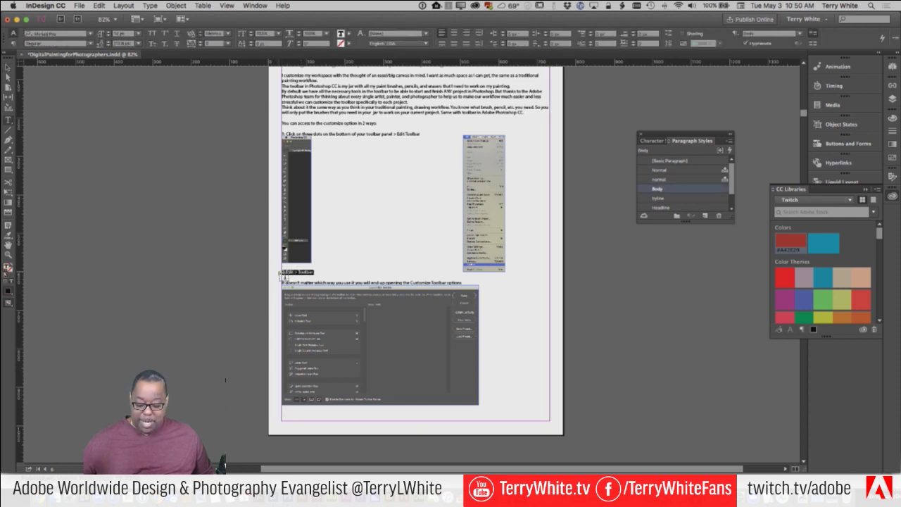
pyautogui.press('BackSpace')
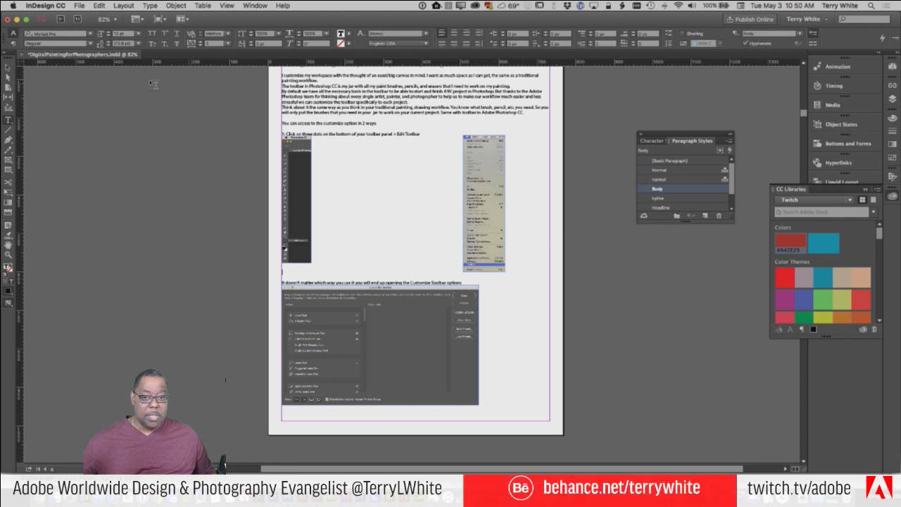
pyautogui.press('Escape')
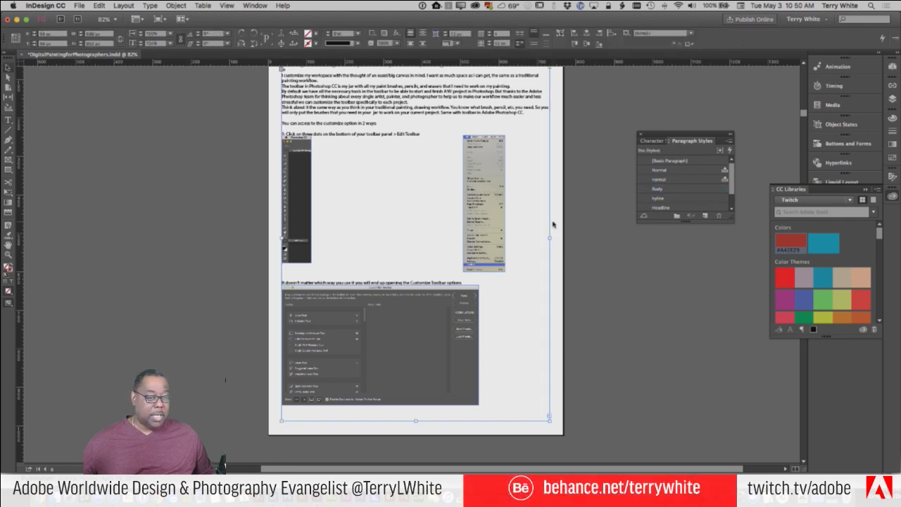
pyautogui.click(578, 245)
pyautogui.hotkey('ctrl', 'v')
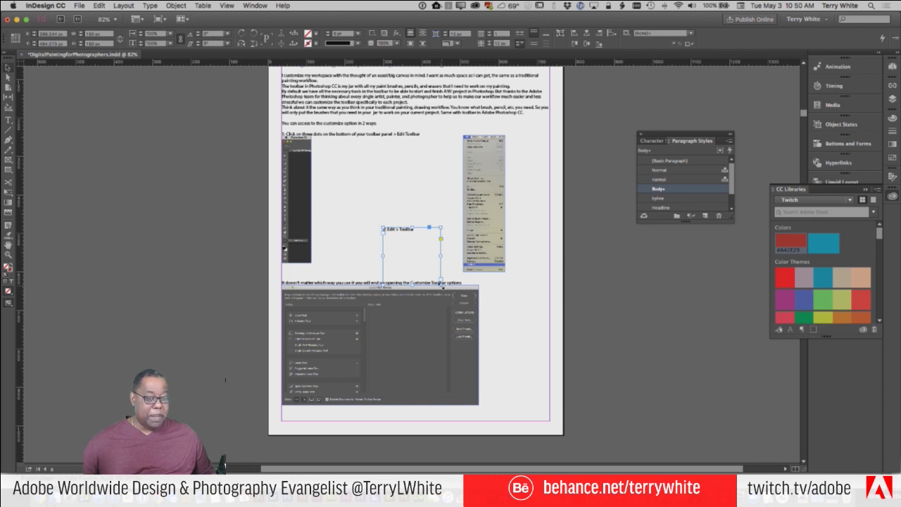
pyautogui.press('super+alt+c')
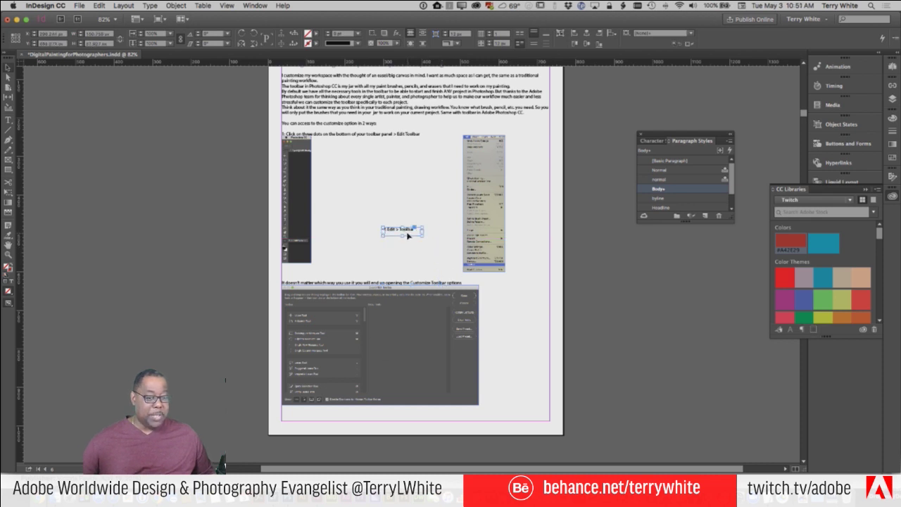
pyautogui.moveTo(409, 235); pyautogui.dragTo(485, 127)
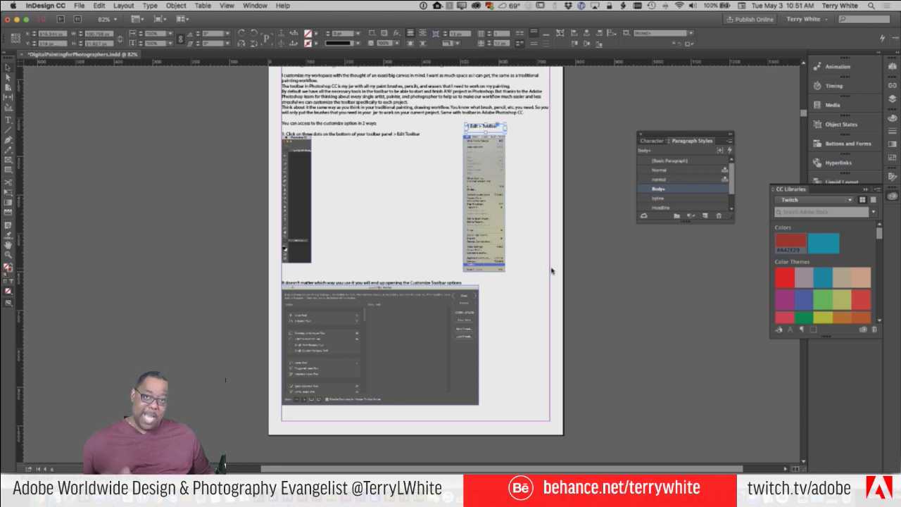
# - Show the full link info for the toolbar screenshot and enlarge the picture to about 87% scale
pyautogui.click(297, 257)
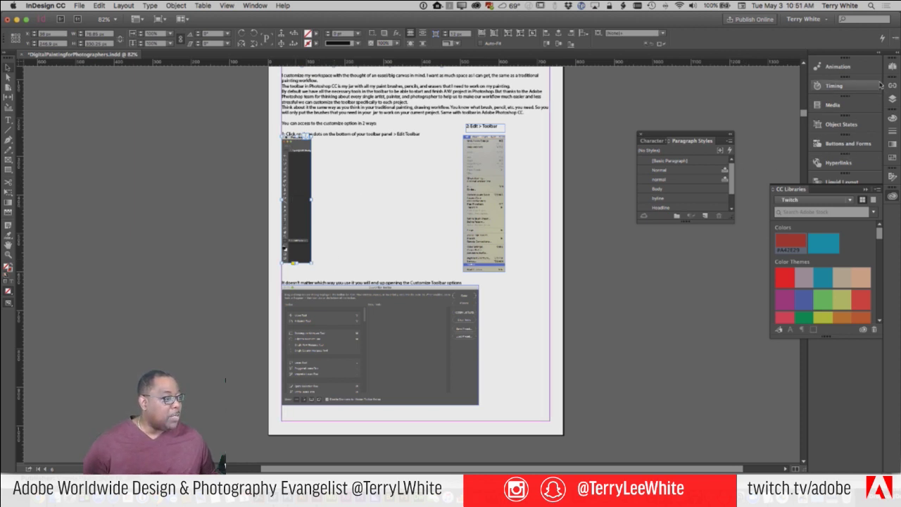
pyautogui.press('super+shift+d')
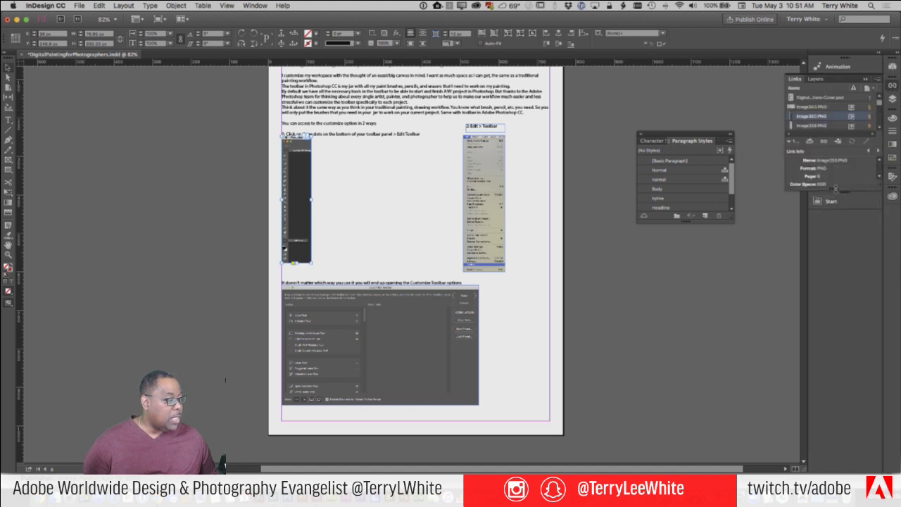
pyautogui.moveTo(835, 188); pyautogui.dragTo(839, 302)
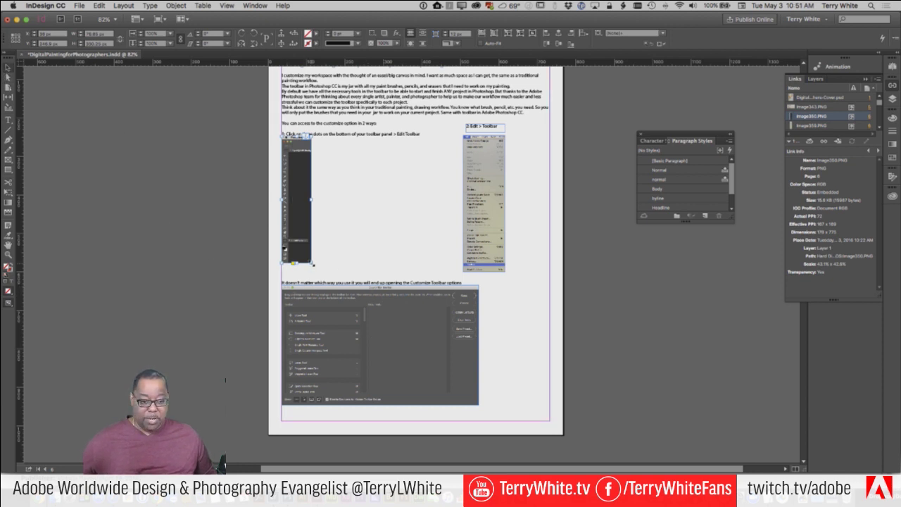
pyautogui.moveTo(312, 265); pyautogui.dragTo(341, 393)
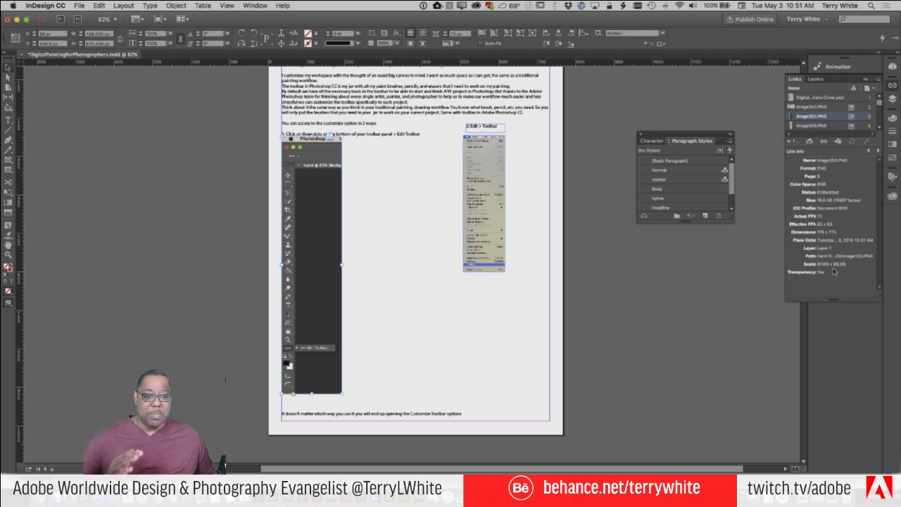
# - Enlarge the Edit menu screenshot to about 71% scale and shift it and its "2: Edit > Toolbar" caption slightly down the page
pyautogui.click(492, 255)
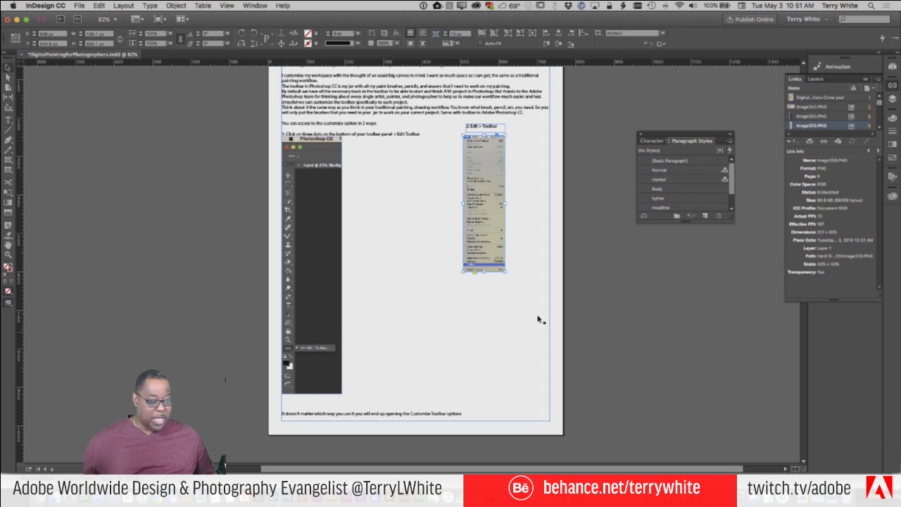
pyautogui.moveTo(505, 272); pyautogui.dragTo(531, 340)
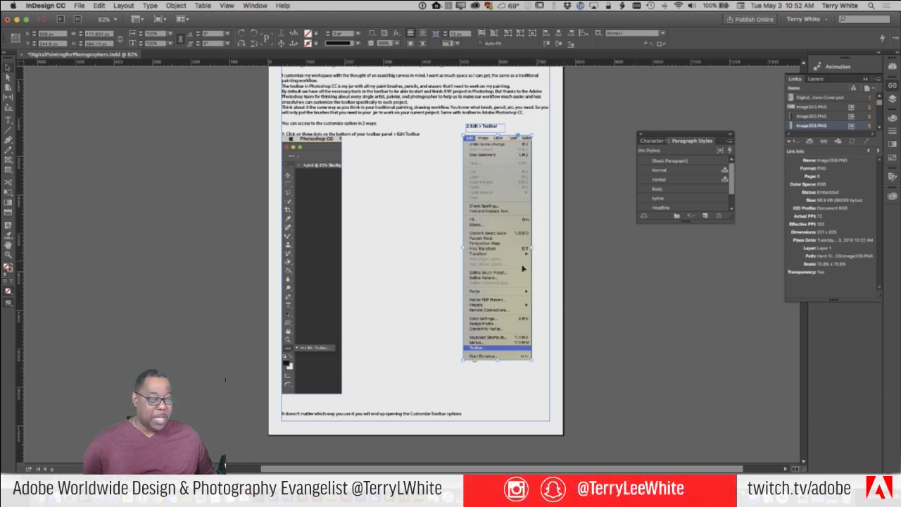
pyautogui.moveTo(503, 304); pyautogui.dragTo(506, 323)
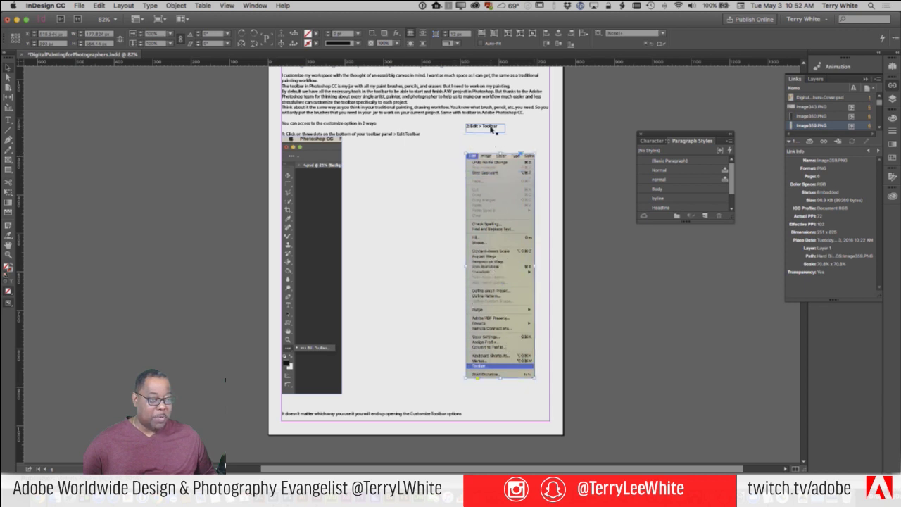
pyautogui.moveTo(491, 129); pyautogui.dragTo(496, 149)
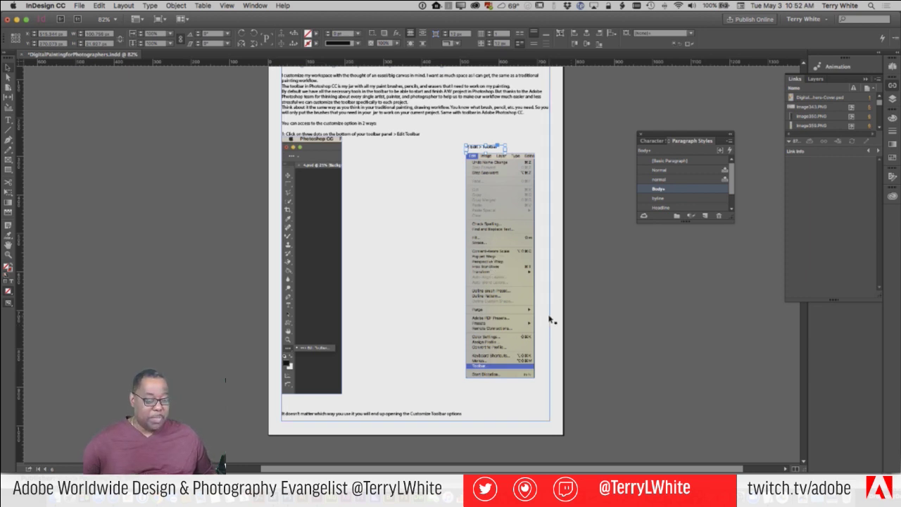
# - Enlarge the Customize Toolbar screenshot on page 7 to the full width between the margins, about 72% scale
pyautogui.scroll(-5, 549, 317)
pyautogui.scroll(-7, 550, 320)
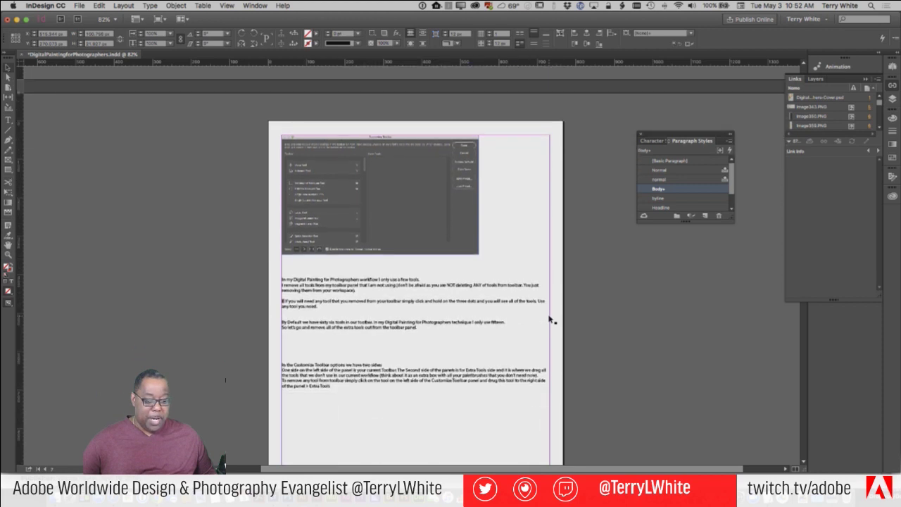
pyautogui.scroll(-2, 551, 320)
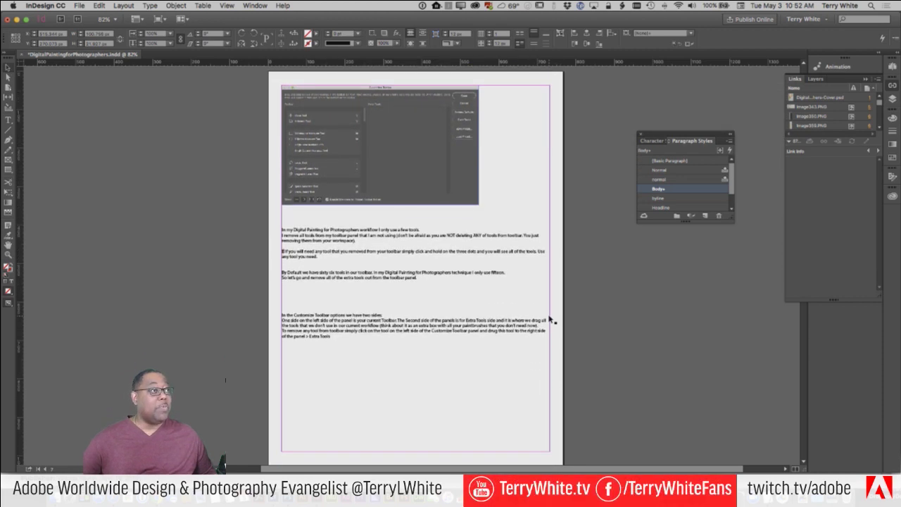
pyautogui.scroll(-2, 551, 319)
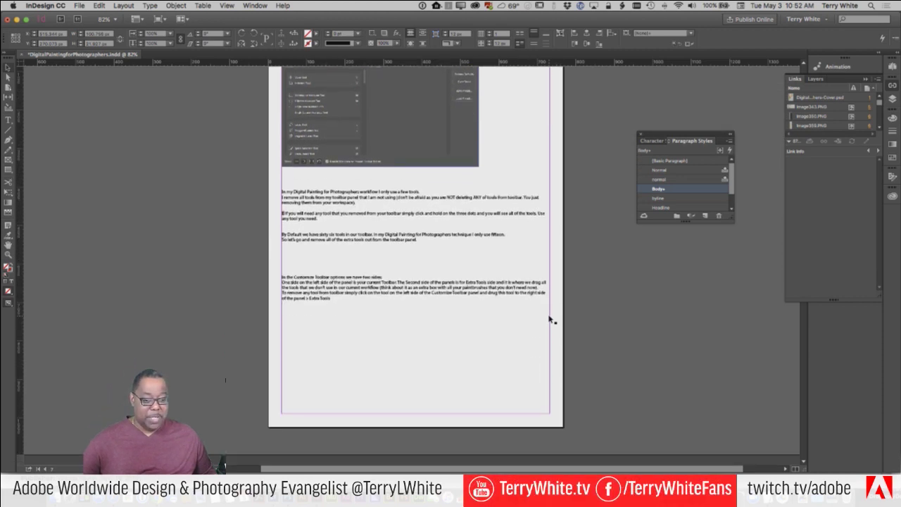
pyautogui.scroll(-2, 550, 320)
pyautogui.scroll(8, 551, 320)
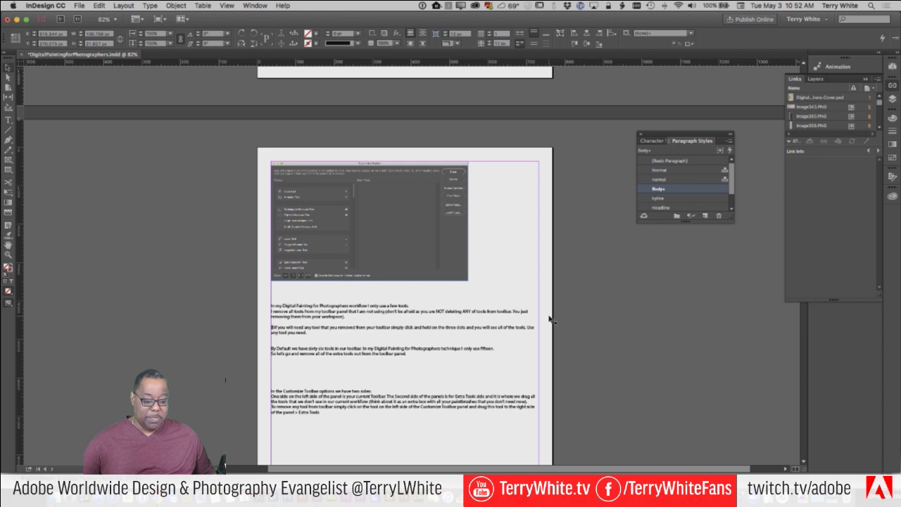
pyautogui.scroll(-4, 360, 385)
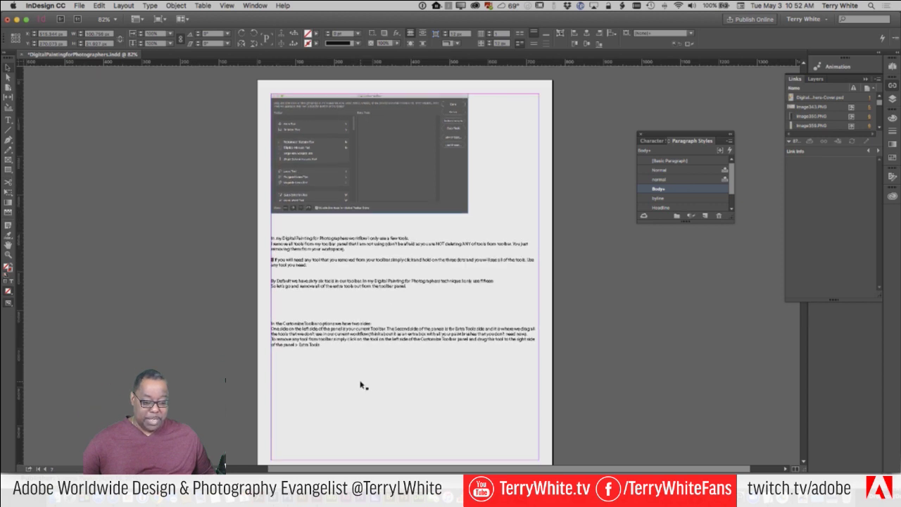
pyautogui.scroll(-12, 328, 339)
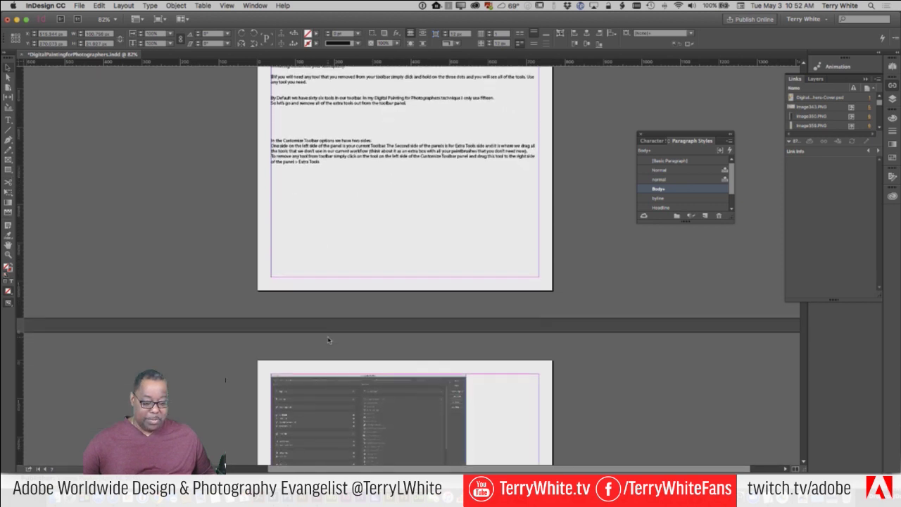
pyautogui.scroll(15, 328, 339)
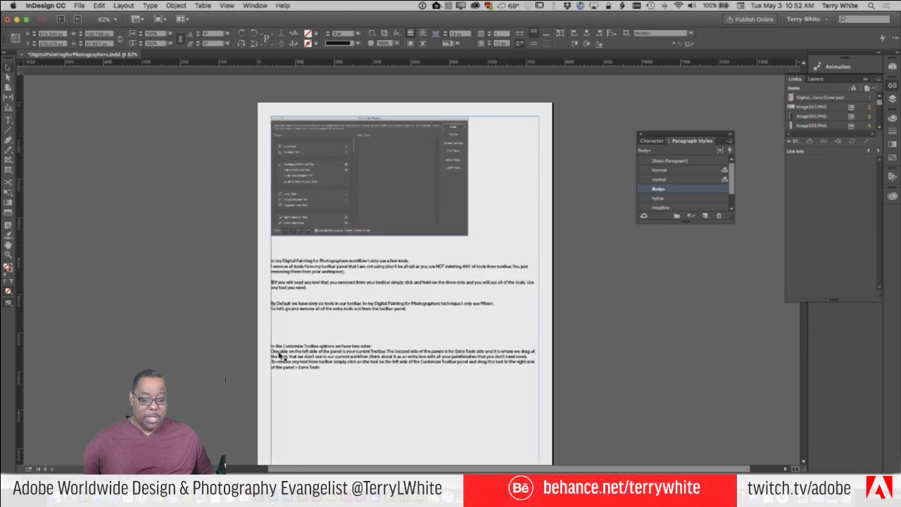
pyautogui.scroll(2, 282, 380)
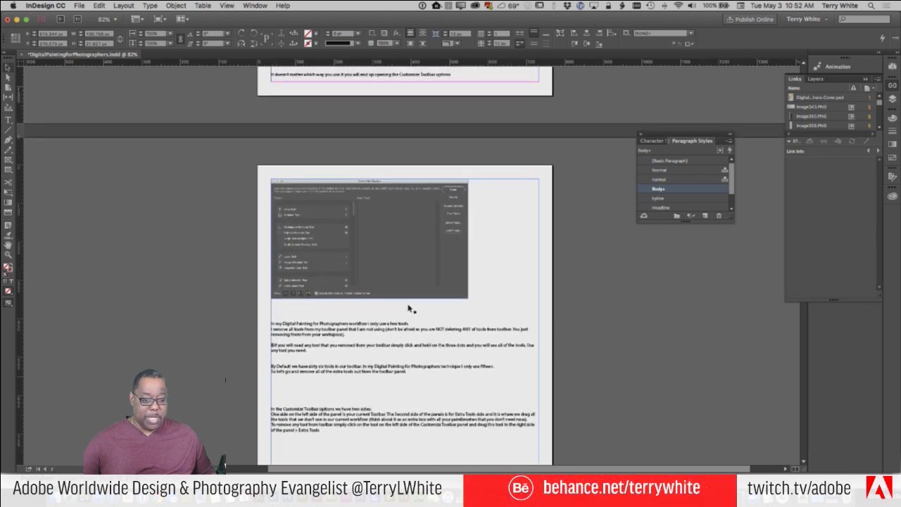
pyautogui.click(458, 296)
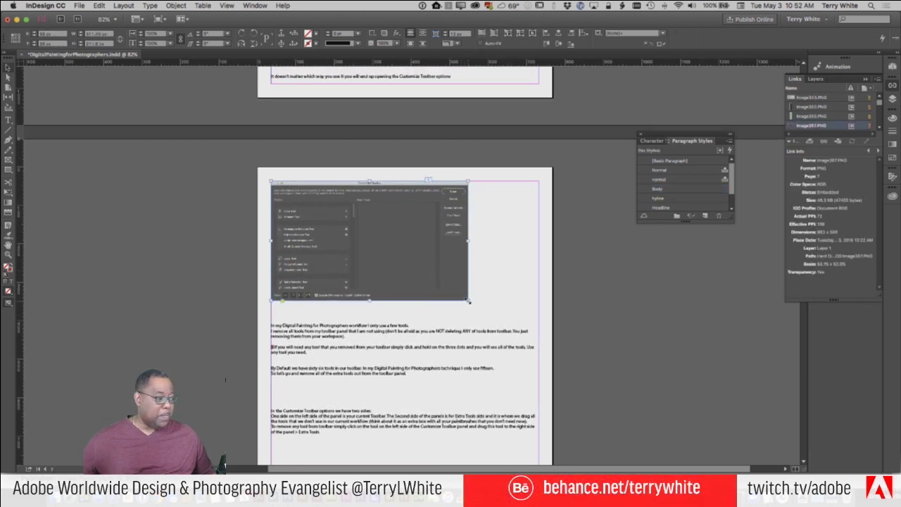
pyautogui.moveTo(468, 302); pyautogui.dragTo(539, 343)
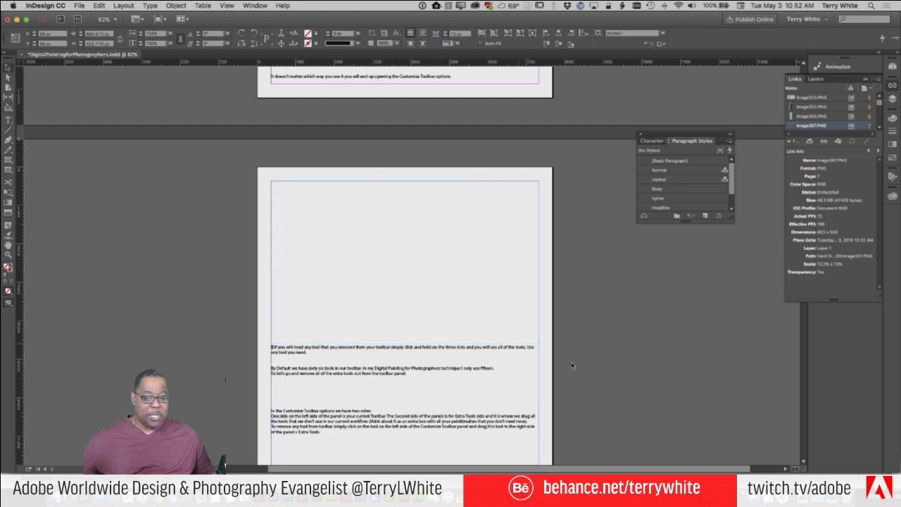
# - Insert a frame break before "In the Customize Toolbar options we have two sides" to push that text onto the following page
pyautogui.scroll(-3, 599, 341)
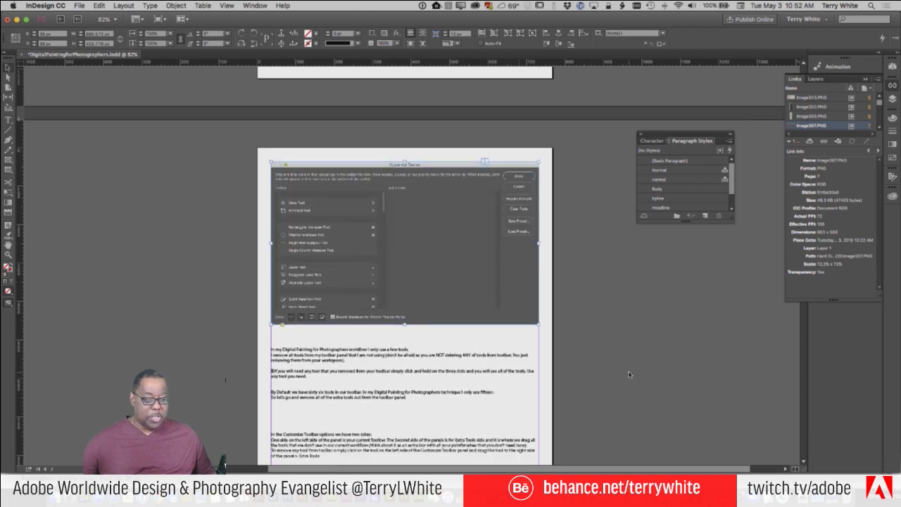
pyautogui.scroll(-10, 628, 376)
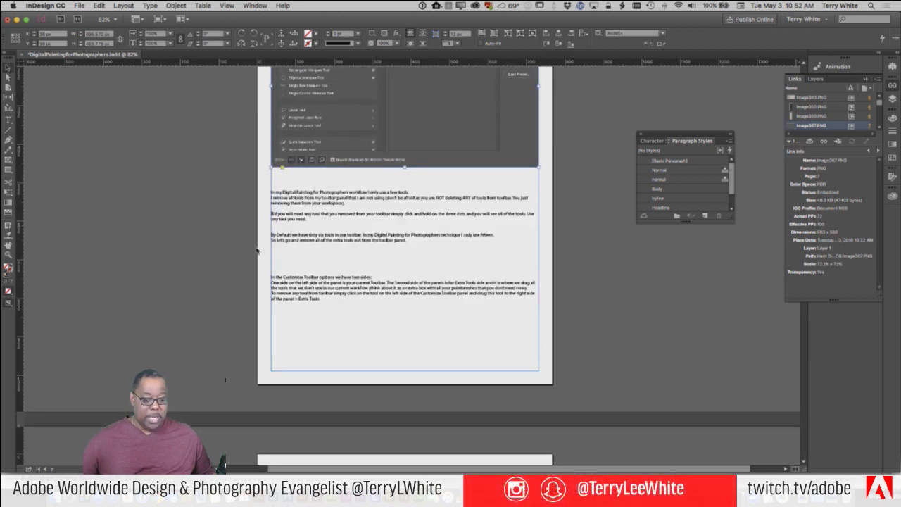
pyautogui.click(276, 275)
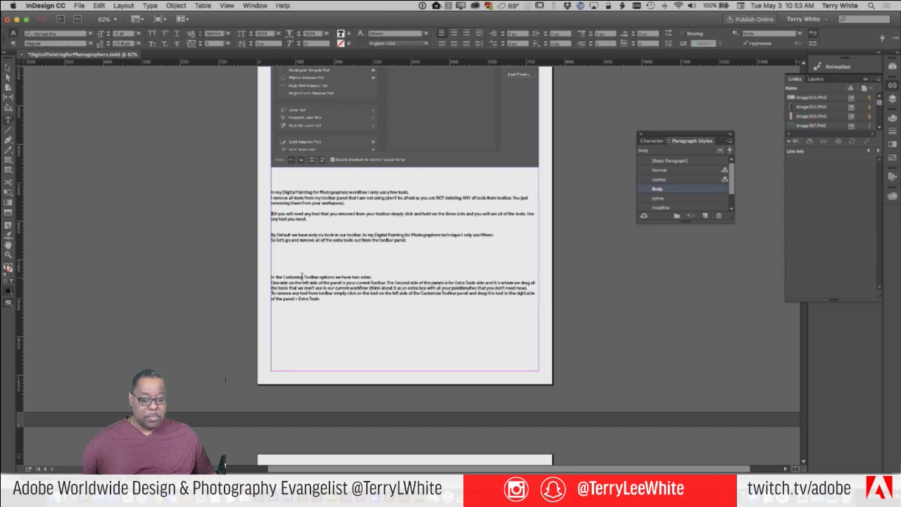
pyautogui.click(150, 6)
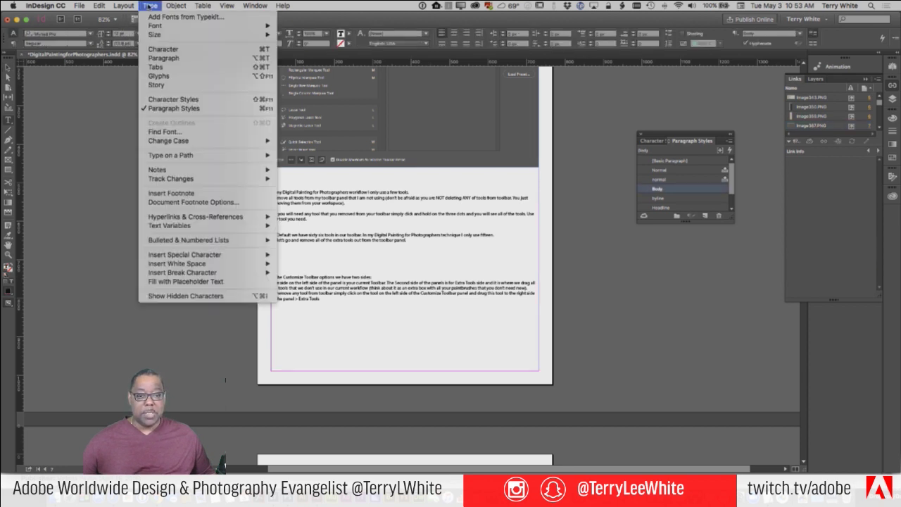
pyautogui.moveTo(216, 271)
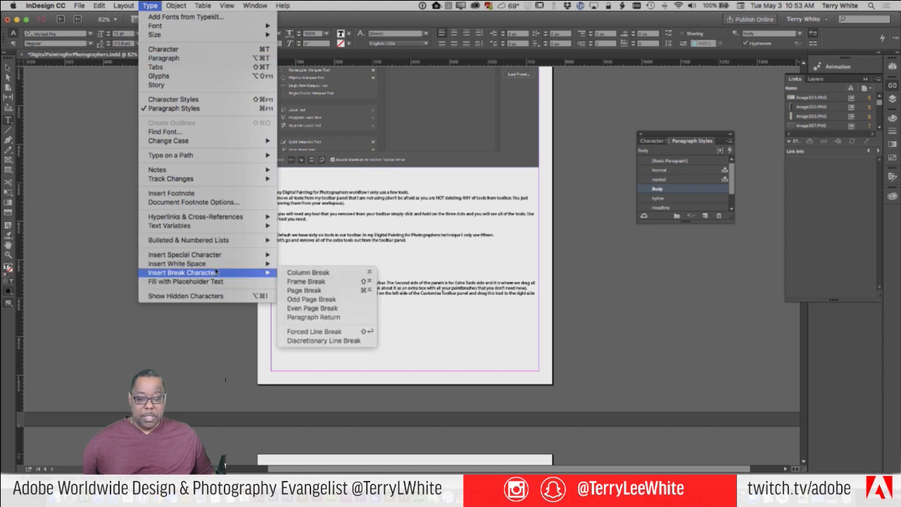
pyautogui.click(319, 282)
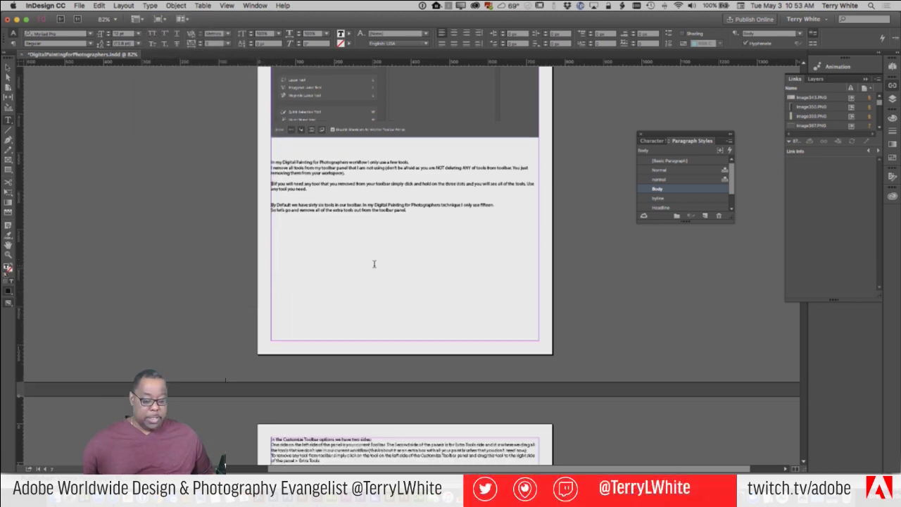
# - Delete the blank lines above the "We have removed all the tools" paragraph so it sits directly below its screenshot
pyautogui.scroll(-10, 373, 262)
pyautogui.scroll(-10, 373, 264)
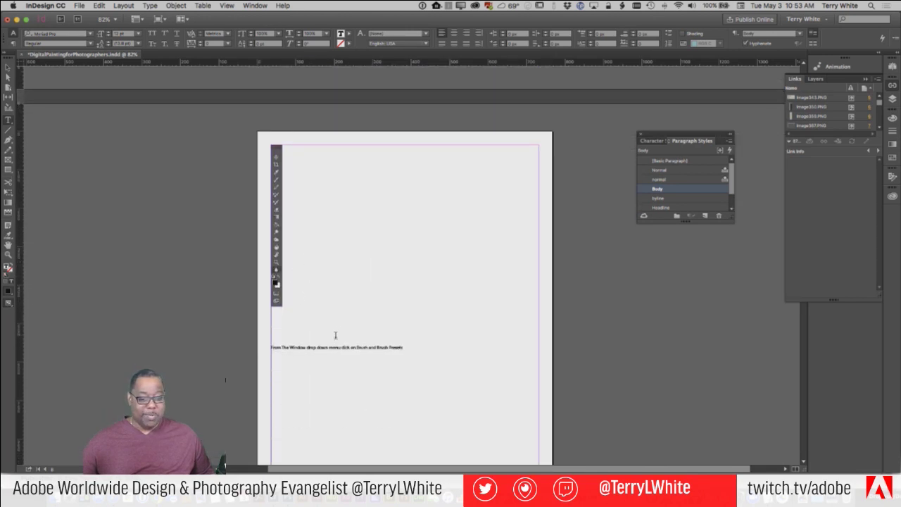
pyautogui.scroll(-3, 335, 335)
pyautogui.scroll(2, 337, 333)
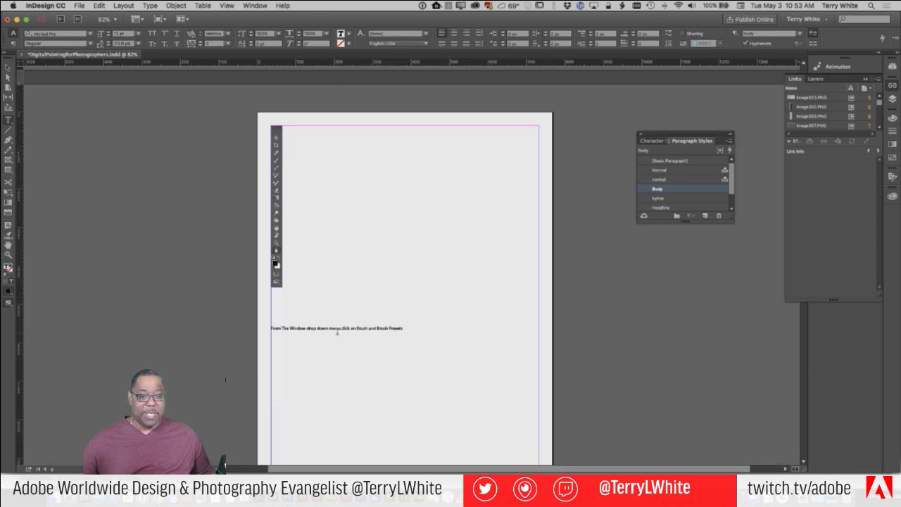
pyautogui.scroll(8, 337, 332)
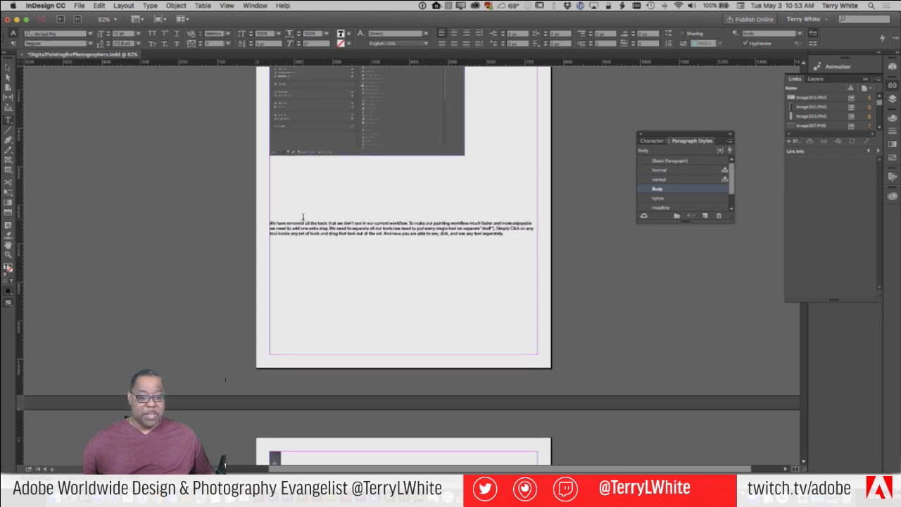
pyautogui.press('BackSpace')
pyautogui.press('BackSpace')
pyautogui.press('BackSpace')
pyautogui.press('BackSpace')
pyautogui.press('BackSpace')
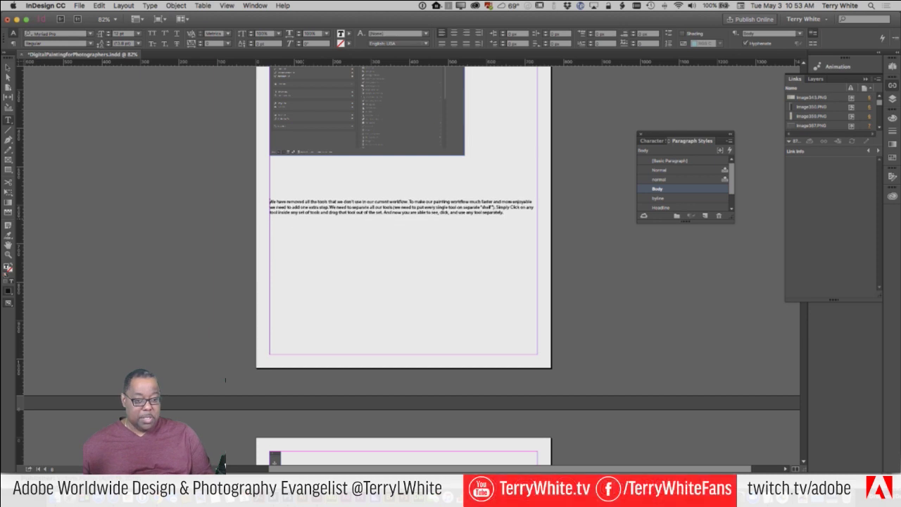
pyautogui.press('BackSpace')
pyautogui.press('BackSpace')
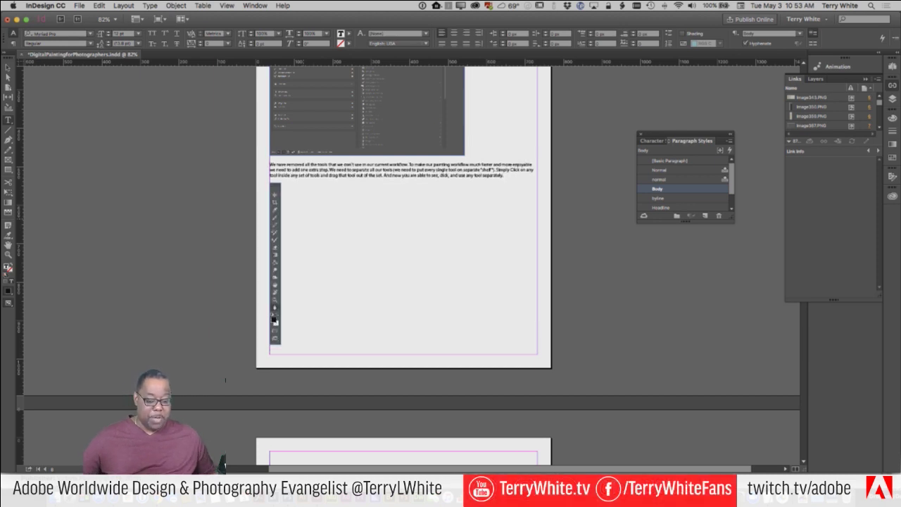
# - Enlarge the Customize Toolbar screenshot on page 8 proportionally to the full width between the margins
pyautogui.scroll(-1, 298, 285)
pyautogui.scroll(-10, 299, 285)
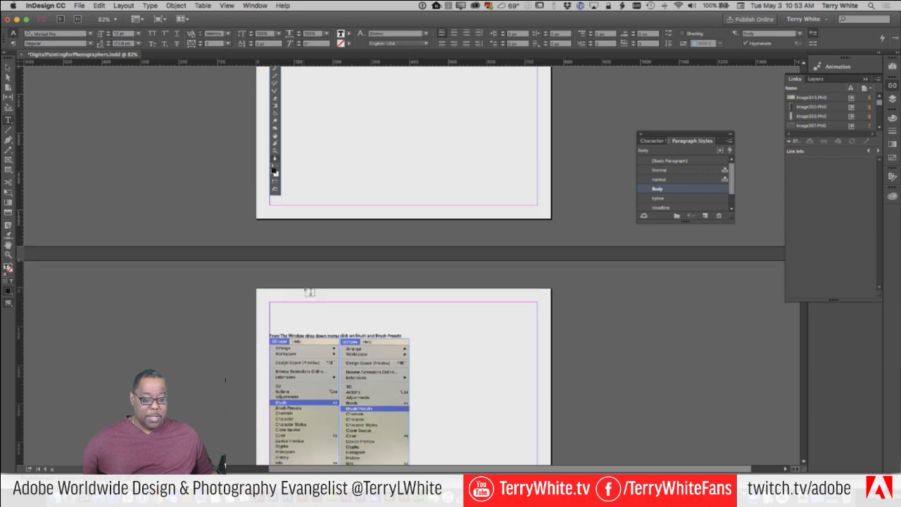
pyautogui.scroll(-11, 310, 291)
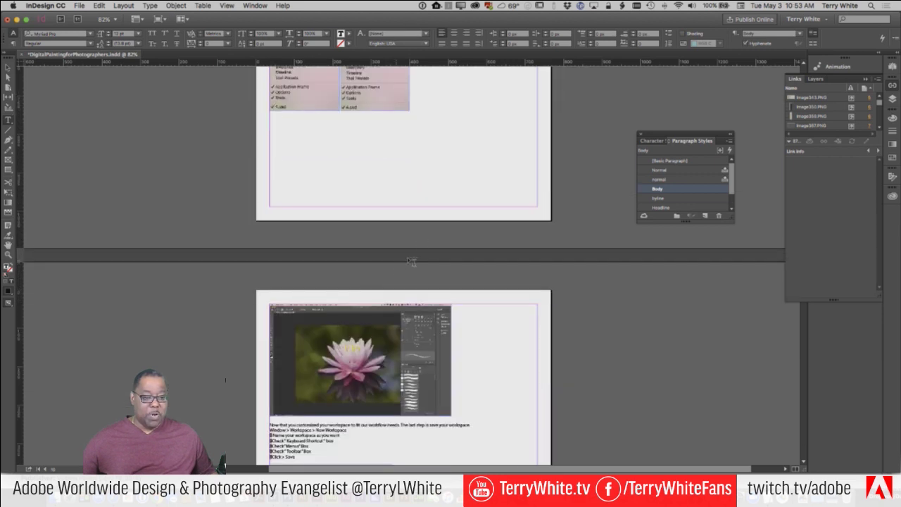
pyautogui.scroll(12, 407, 177)
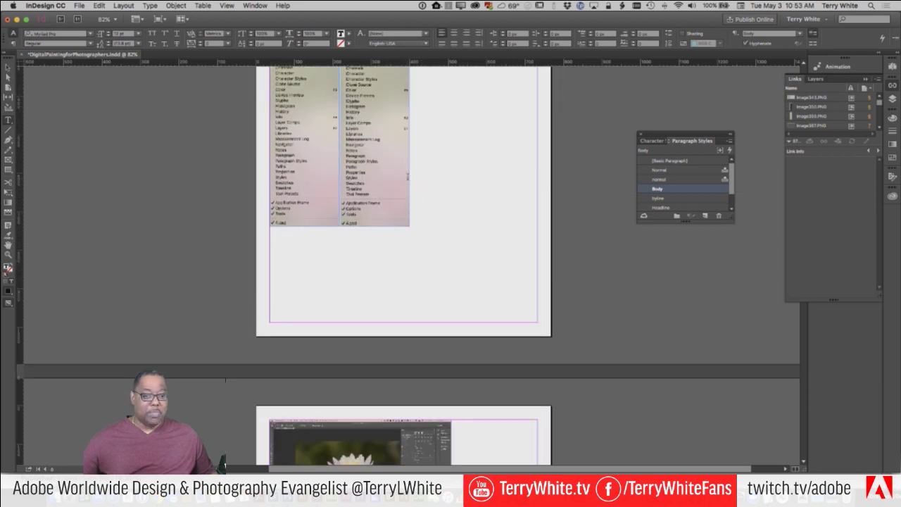
pyautogui.scroll(2, 406, 177)
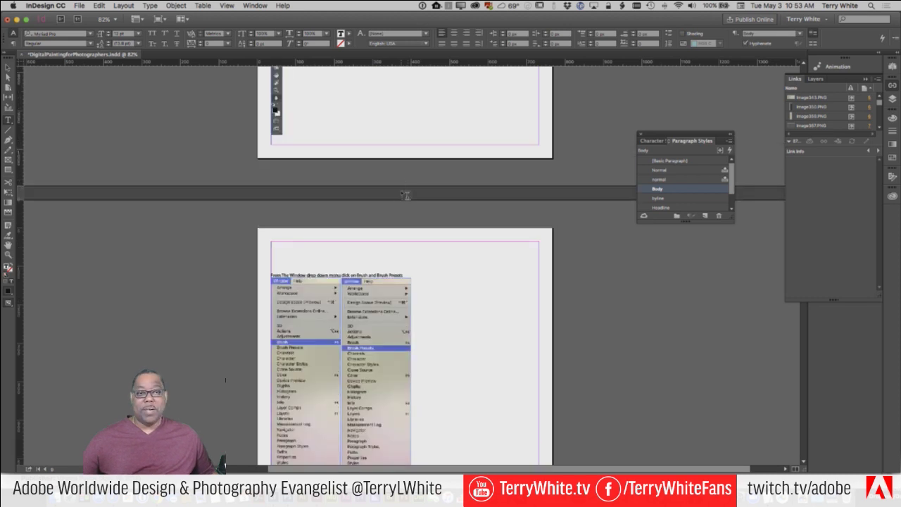
pyautogui.scroll(11, 405, 195)
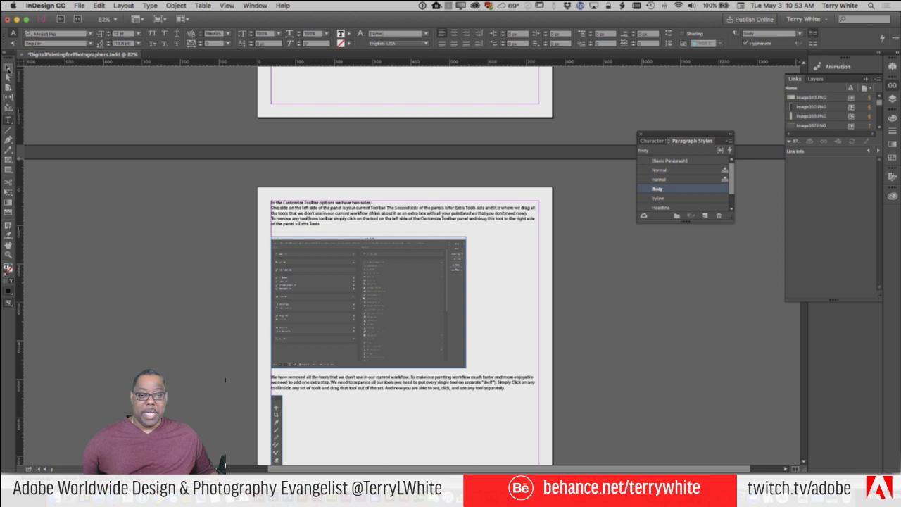
pyautogui.click(392, 320)
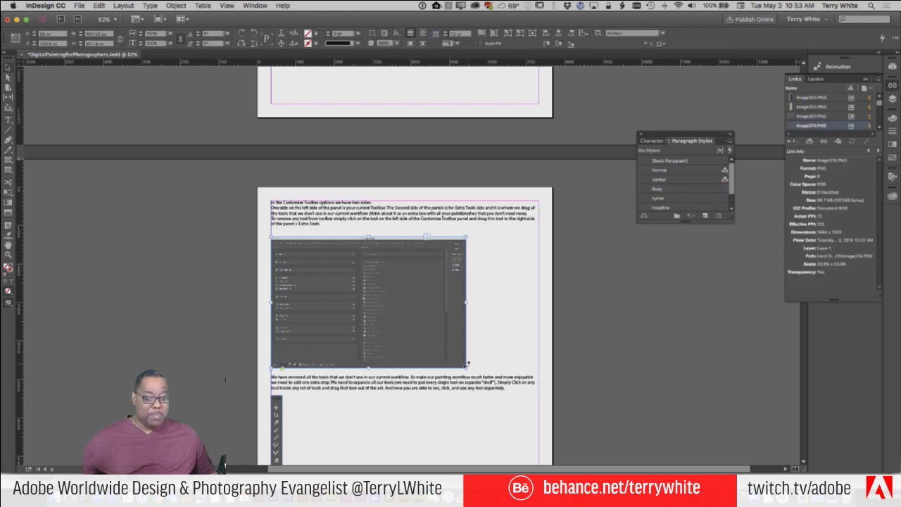
pyautogui.moveTo(477, 375); pyautogui.dragTo(524, 419)
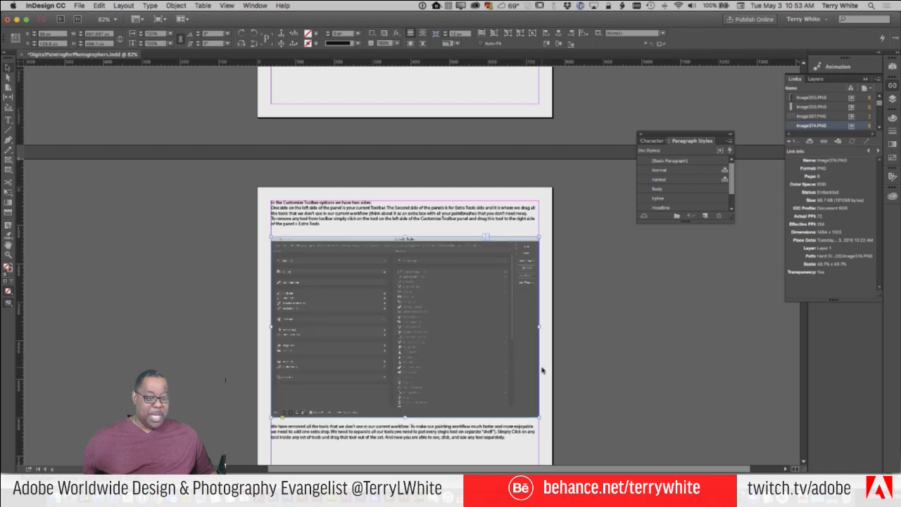
# - Place the text cursor below the "We have removed all the tools" paragraph and examine how the toolbar screenshot flows onto the following page
pyautogui.scroll(-5, 548, 369)
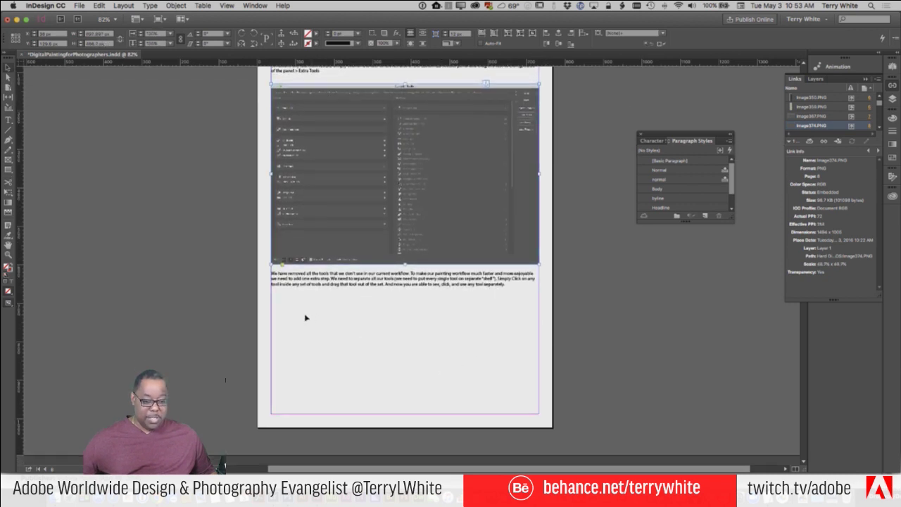
pyautogui.click(293, 310)
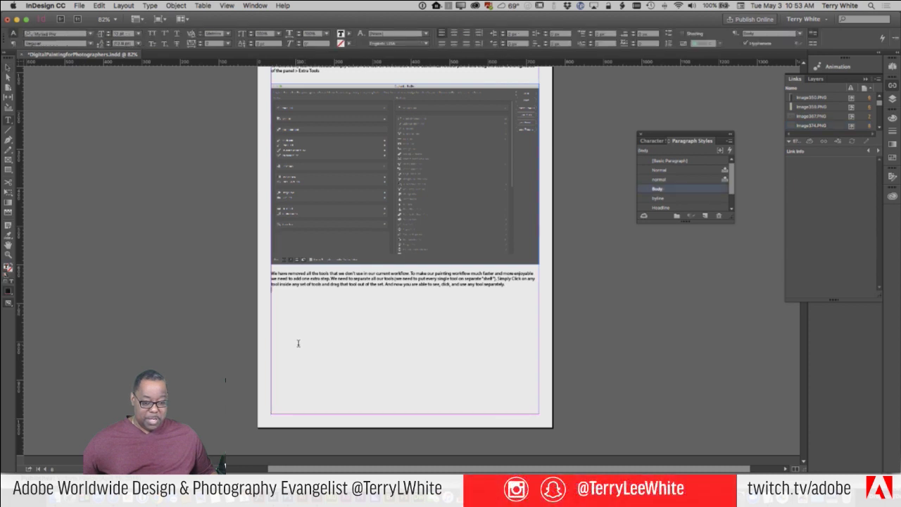
pyautogui.scroll(-10, 311, 352)
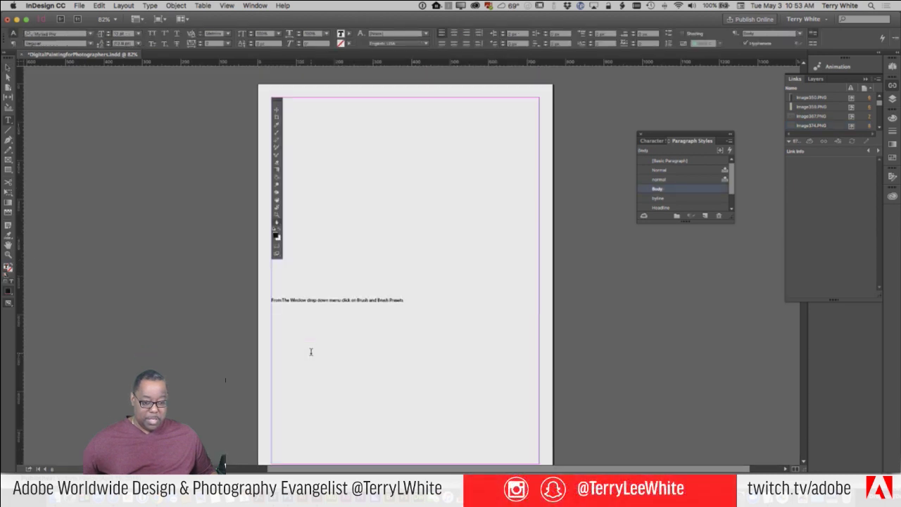
pyautogui.scroll(9, 310, 351)
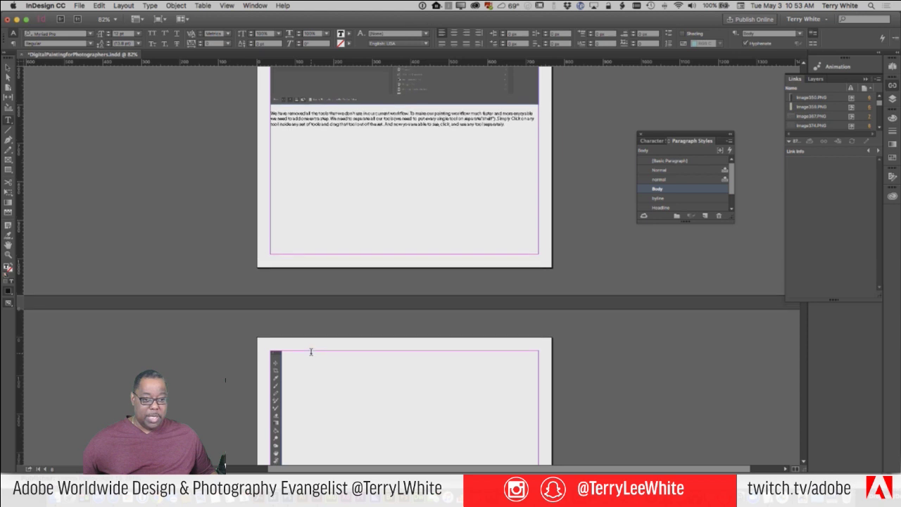
pyautogui.scroll(4, 311, 351)
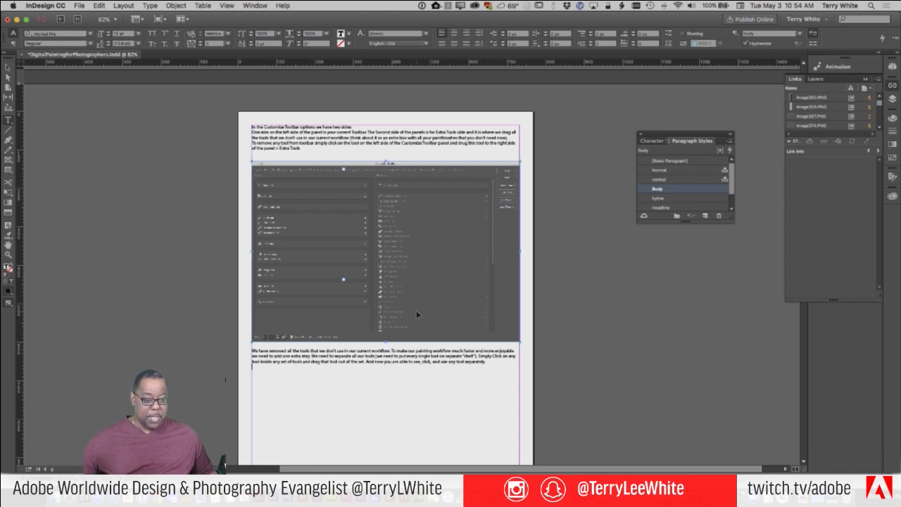
pyautogui.click(353, 365)
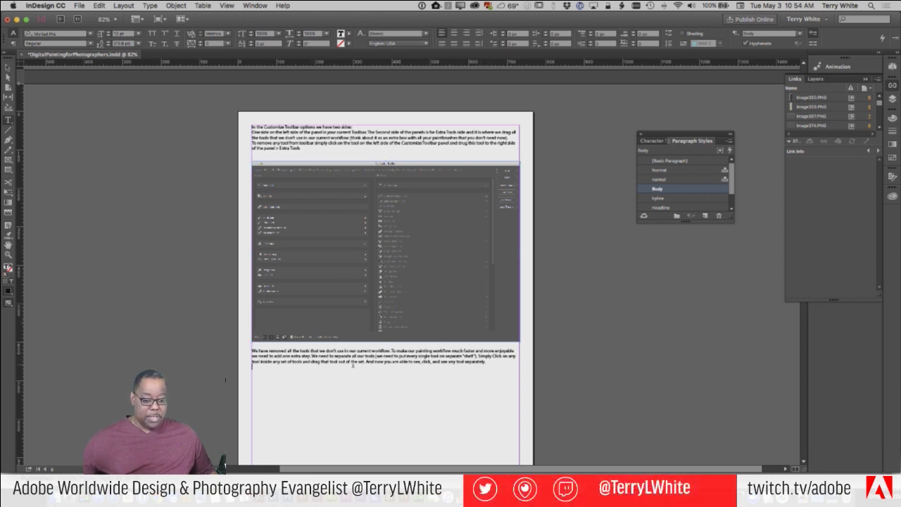
pyautogui.scroll(-3, 421, 370)
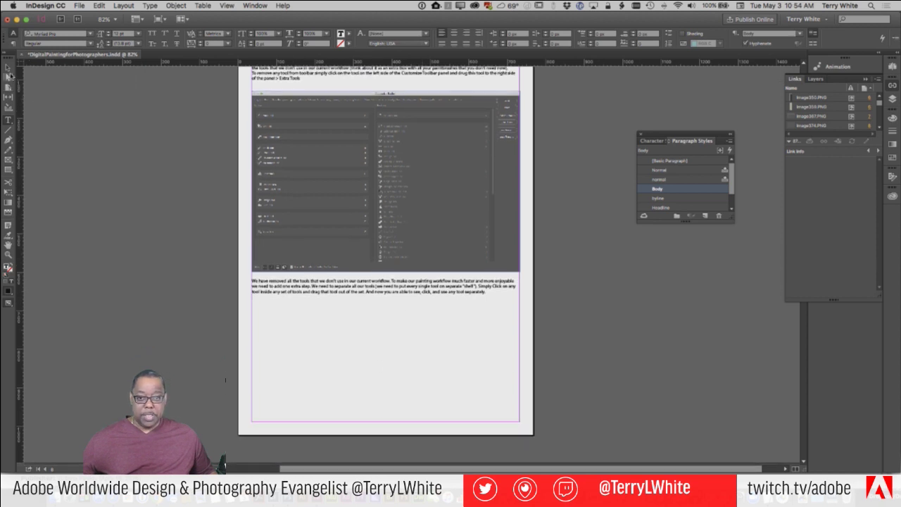
# - Shorten the page 8 text frame to end just below its screenshot and flow the remaining text into a new frame about 208 px wide beneath it
pyautogui.click(8, 68)
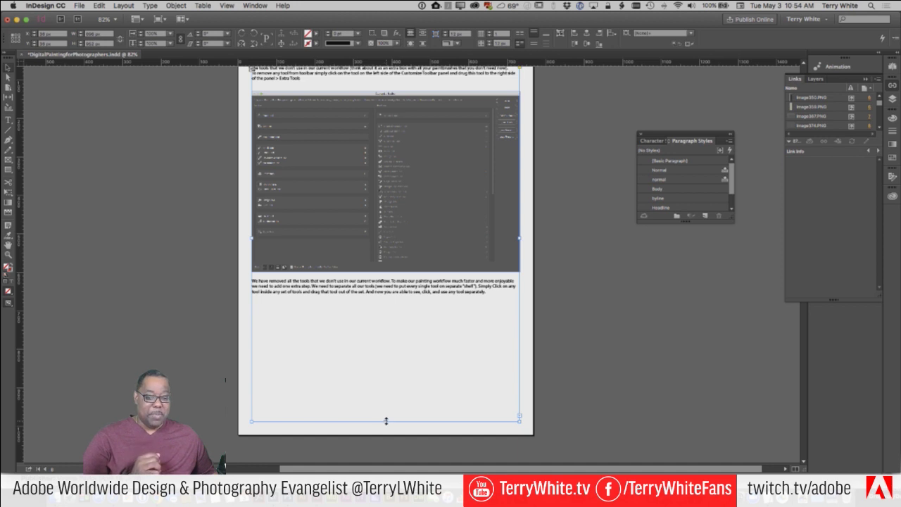
pyautogui.moveTo(386, 420); pyautogui.dragTo(393, 276)
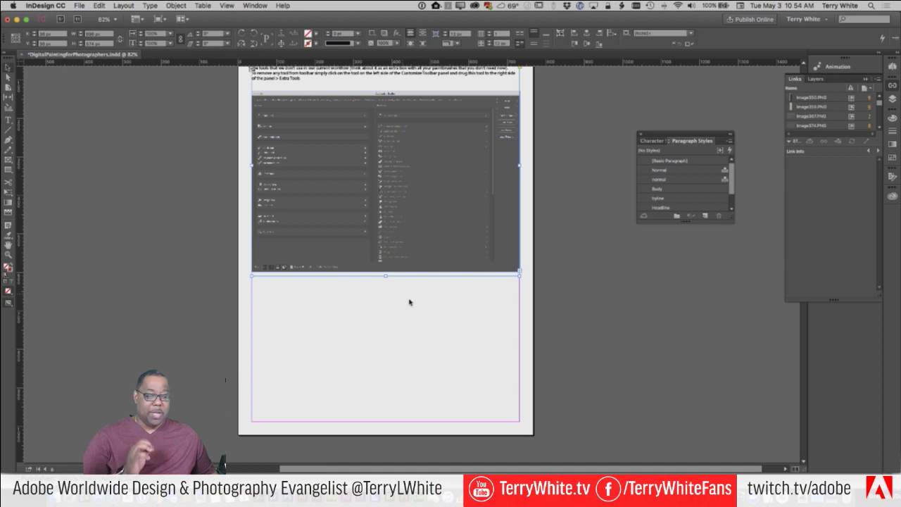
pyautogui.click(519, 272)
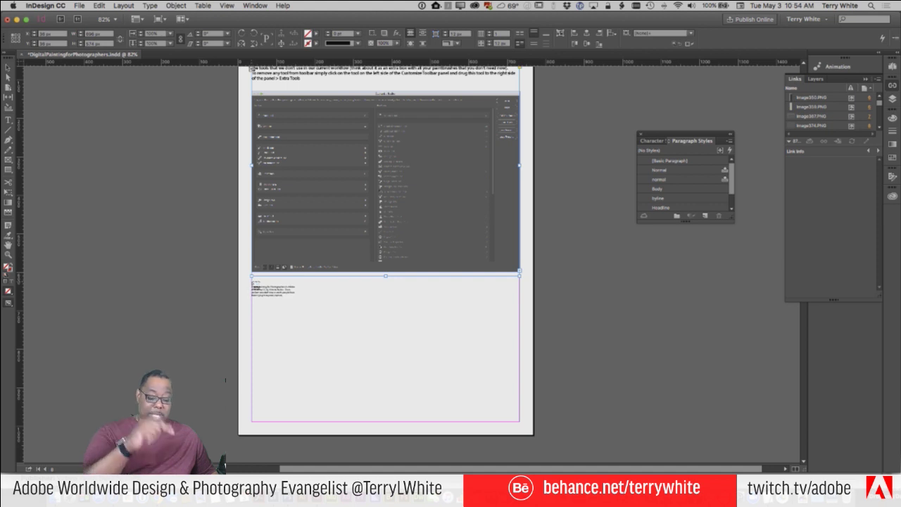
pyautogui.moveTo(252, 281); pyautogui.dragTo(333, 422)
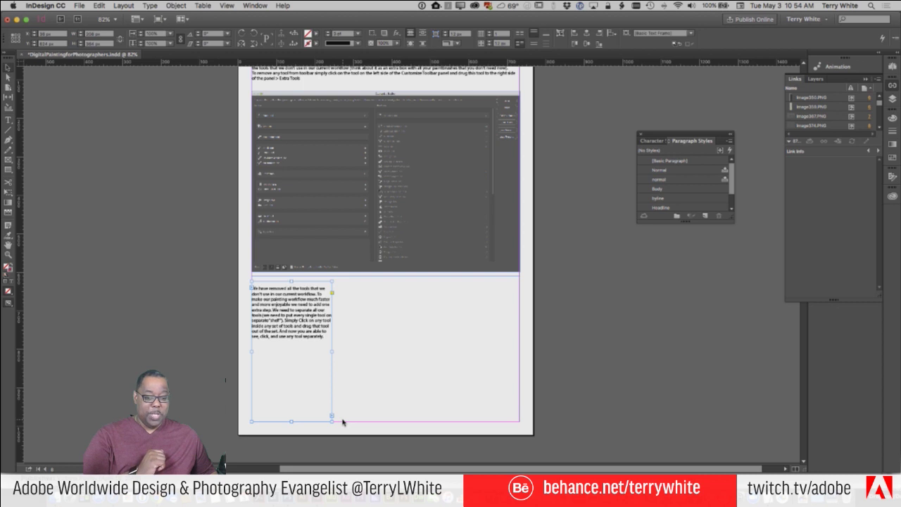
# - Move the tall toolbar screenshot from the following page to page 8, placing it beside the narrow text frame
pyautogui.scroll(-10, 353, 402)
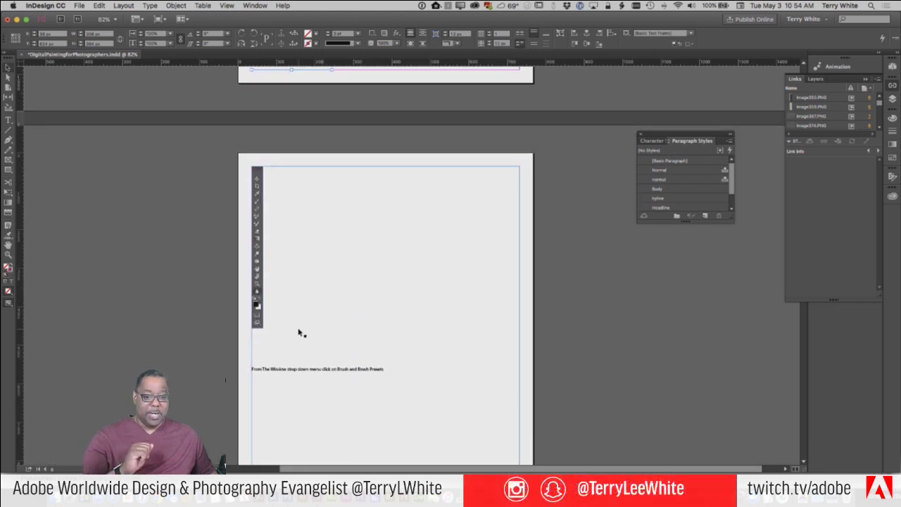
pyautogui.scroll(3, 300, 331)
pyautogui.click(260, 346)
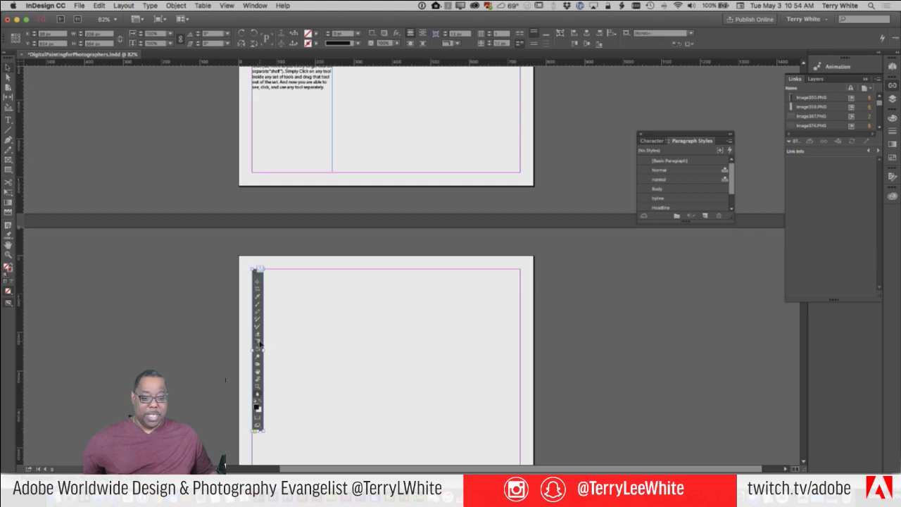
pyautogui.press('Delete')
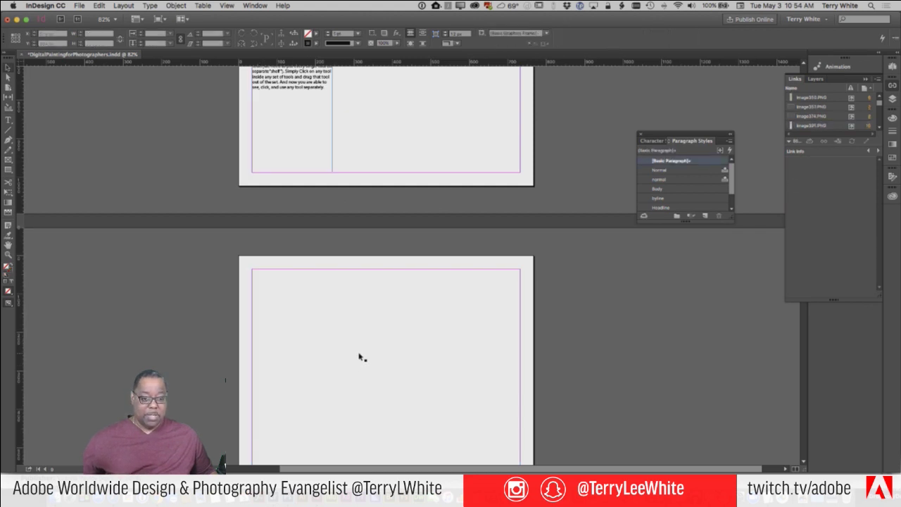
pyautogui.scroll(4, 360, 357)
pyautogui.scroll(5, 360, 358)
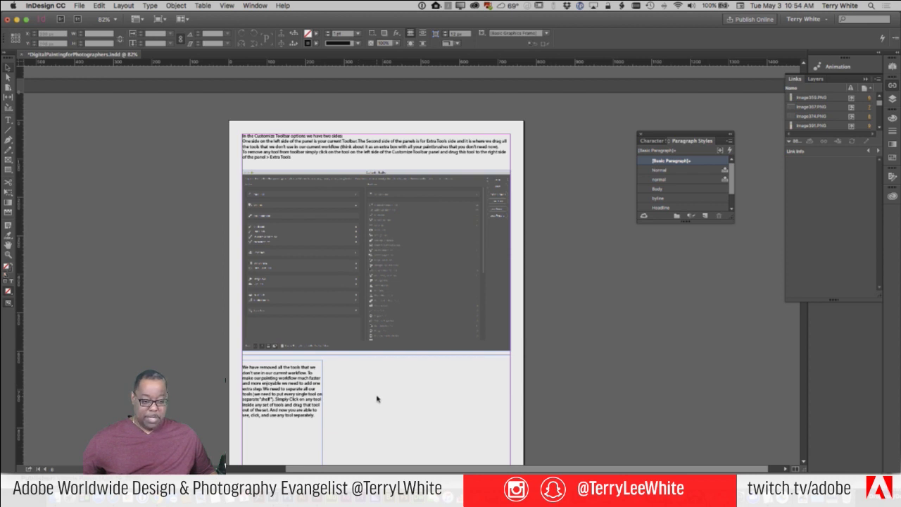
pyautogui.hotkey('ctrl', 'v')
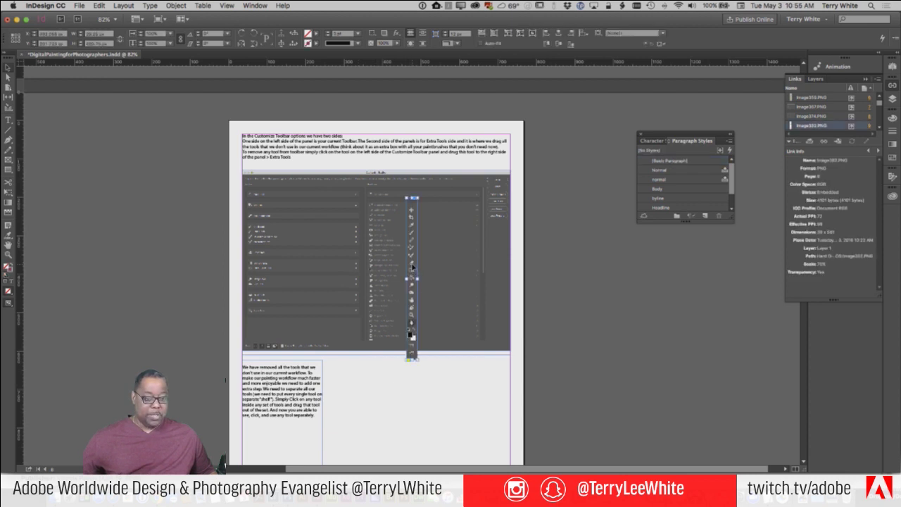
pyautogui.moveTo(411, 266); pyautogui.dragTo(347, 419)
# - Scale the Customize Toolbar screenshot down slightly and raise the bottom edge of its text frame to sit just below it
pyautogui.scroll(-1, 400, 419)
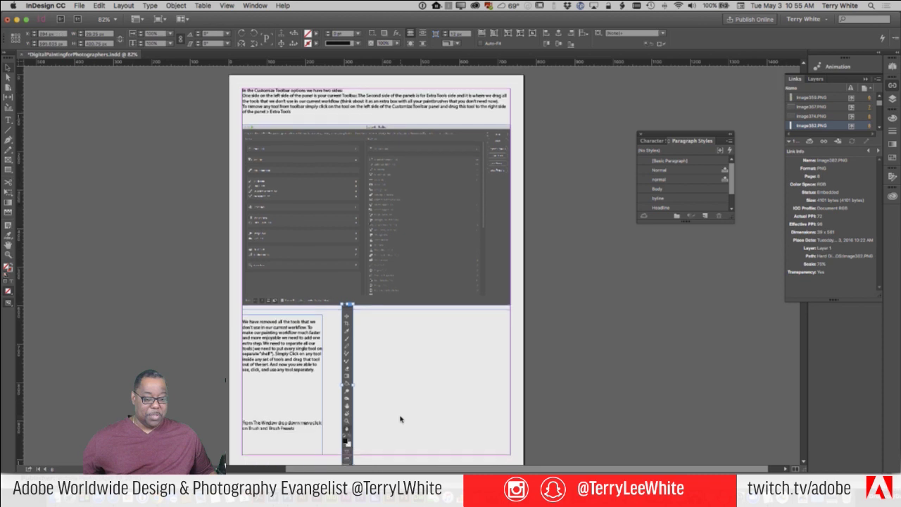
pyautogui.scroll(-3, 400, 419)
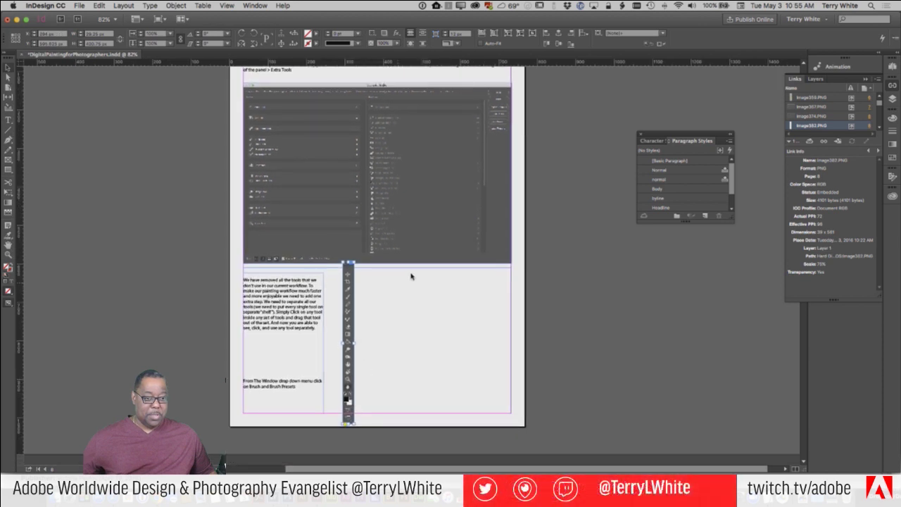
pyautogui.click(426, 259)
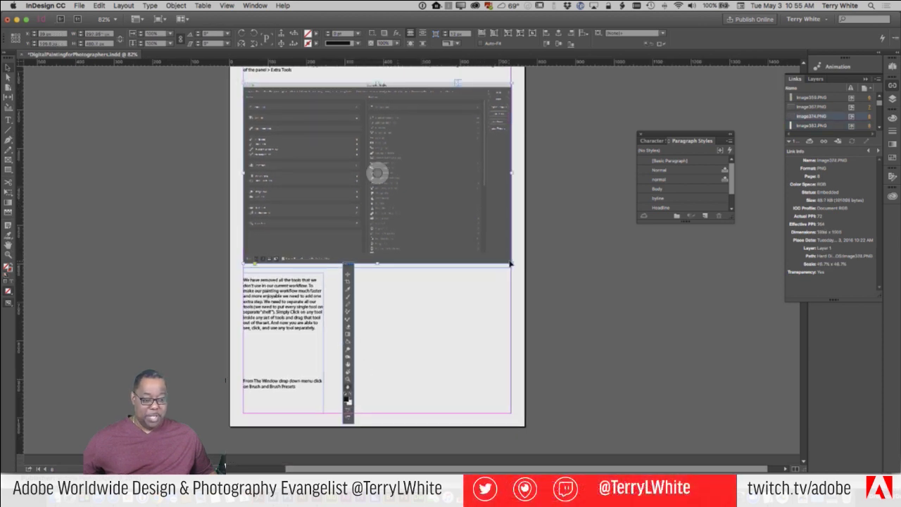
pyautogui.moveTo(513, 264); pyautogui.dragTo(495, 252)
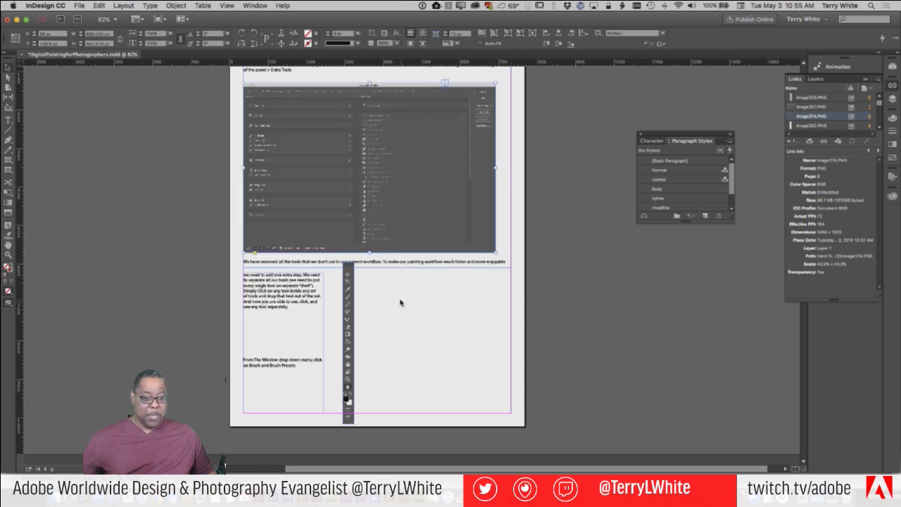
pyautogui.click(383, 270)
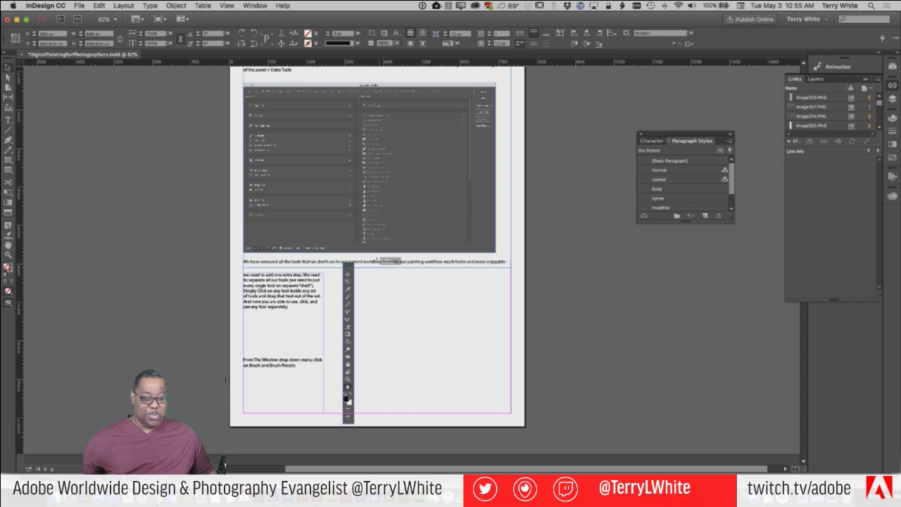
pyautogui.moveTo(385, 267); pyautogui.dragTo(380, 254)
pyautogui.press('super+z')
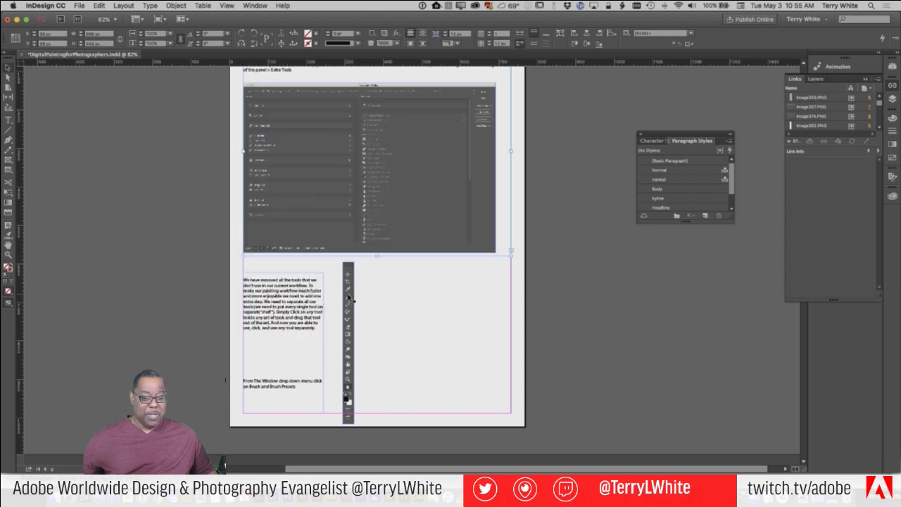
# - Shift the toolbar screenshot closer to the narrow text column and raise that column's frame to just below the main text frame
pyautogui.click(343, 298)
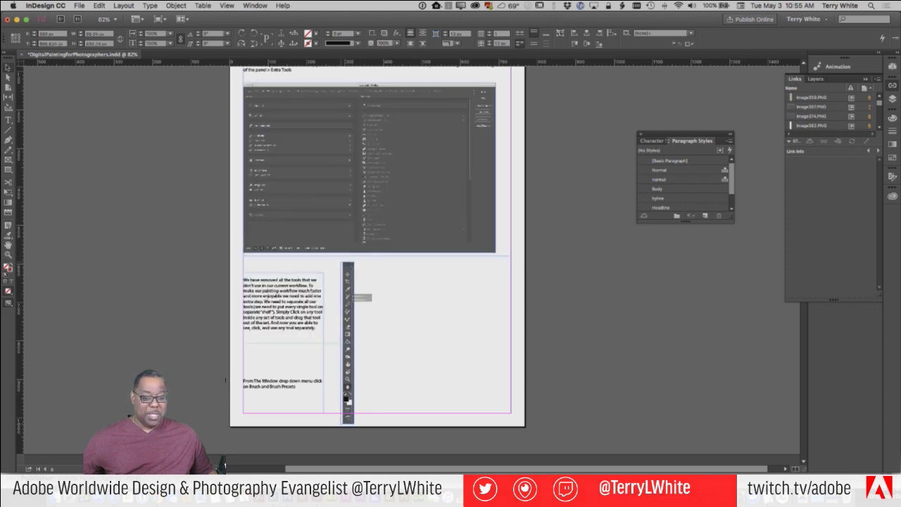
pyautogui.click(282, 306)
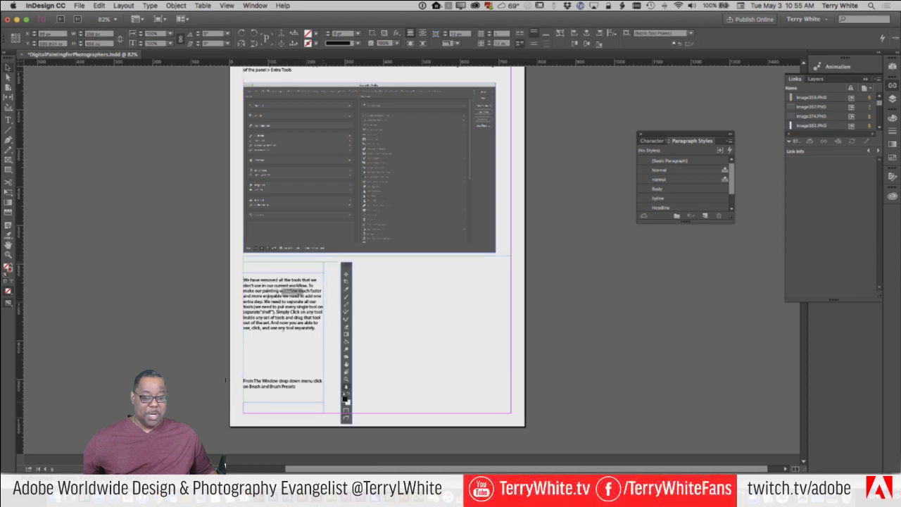
pyautogui.moveTo(288, 290); pyautogui.dragTo(276, 292)
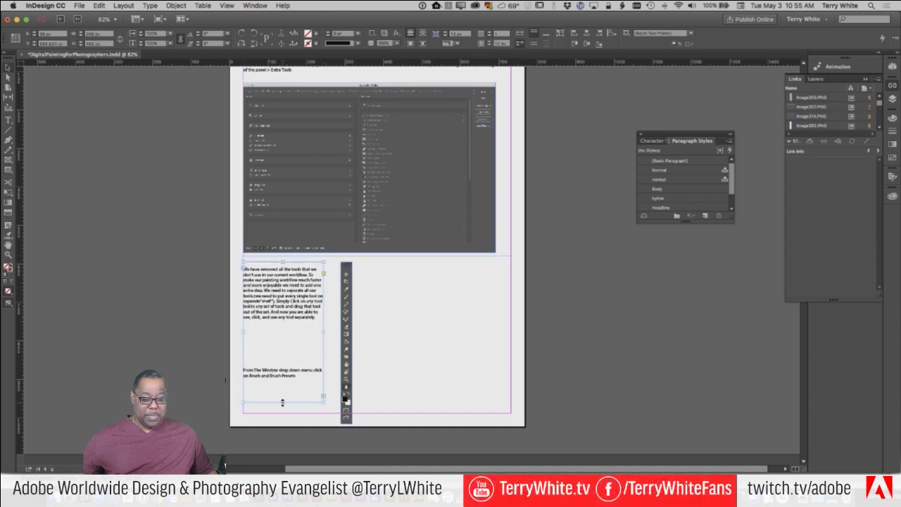
# - Shorten the narrow text frame so the "From The Window drop down menu" line flows to the next page, and align the toolbar screenshot beside it
pyautogui.moveTo(282, 403); pyautogui.dragTo(282, 366)
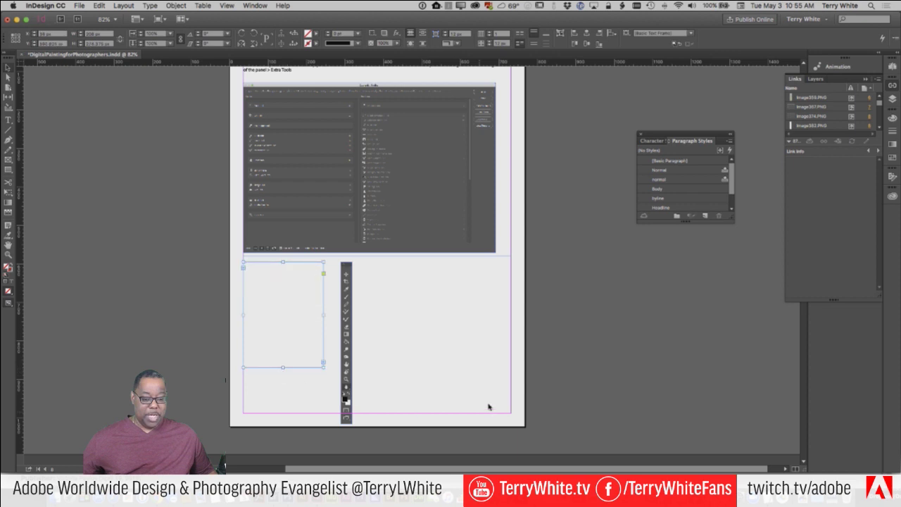
pyautogui.scroll(-2, 494, 391)
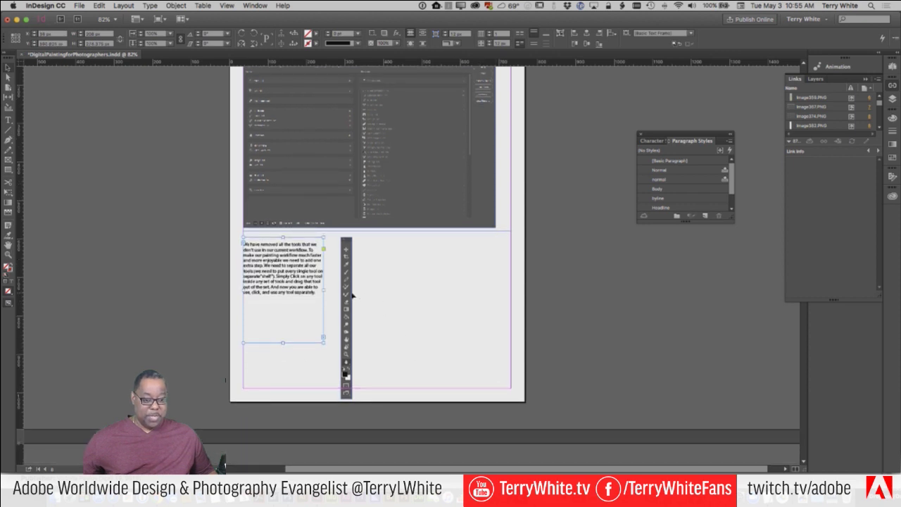
pyautogui.click(348, 296)
pyautogui.moveTo(348, 294); pyautogui.dragTo(345, 288)
pyautogui.click(453, 336)
# - Review the text and image flow on the pages after page 8, then back through the earlier pages to the title page
pyautogui.scroll(-10, 454, 337)
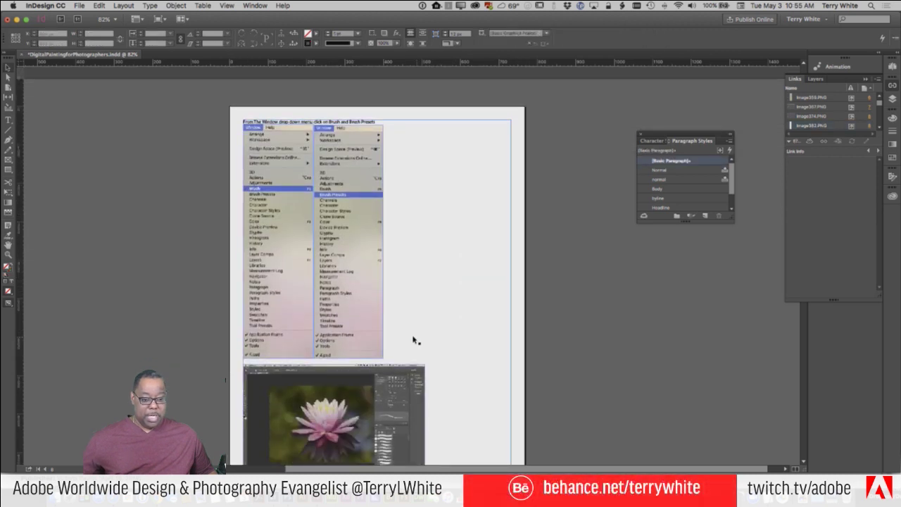
pyautogui.scroll(-5, 350, 242)
pyautogui.scroll(-8, 377, 350)
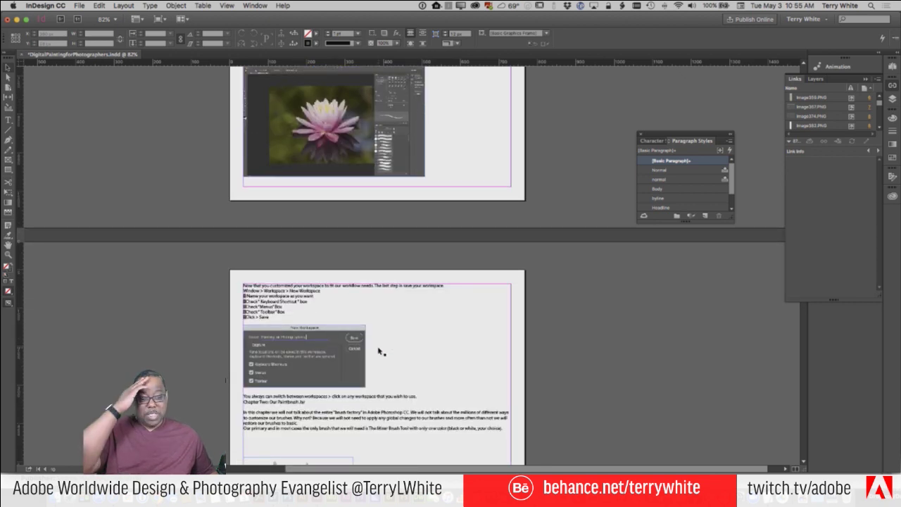
pyautogui.scroll(3, 379, 351)
pyautogui.scroll(-20, 379, 351)
pyautogui.scroll(20, 379, 350)
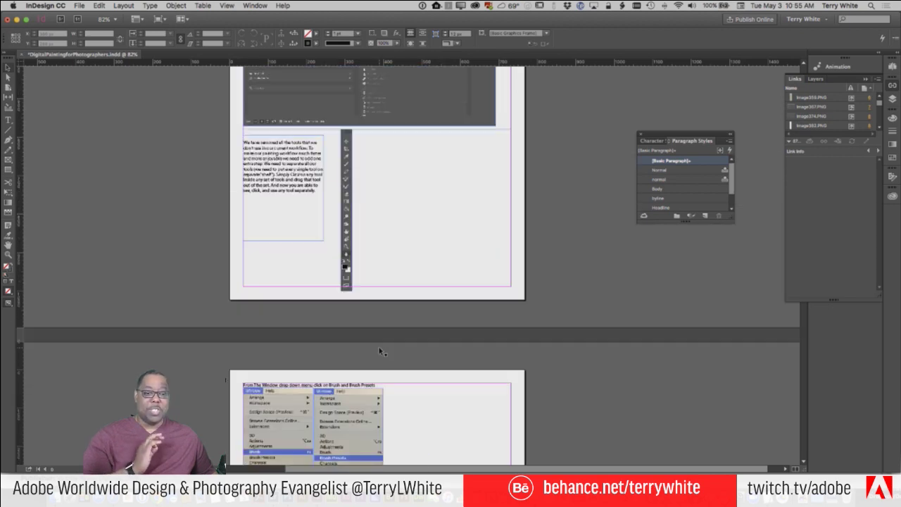
pyautogui.scroll(10, 378, 350)
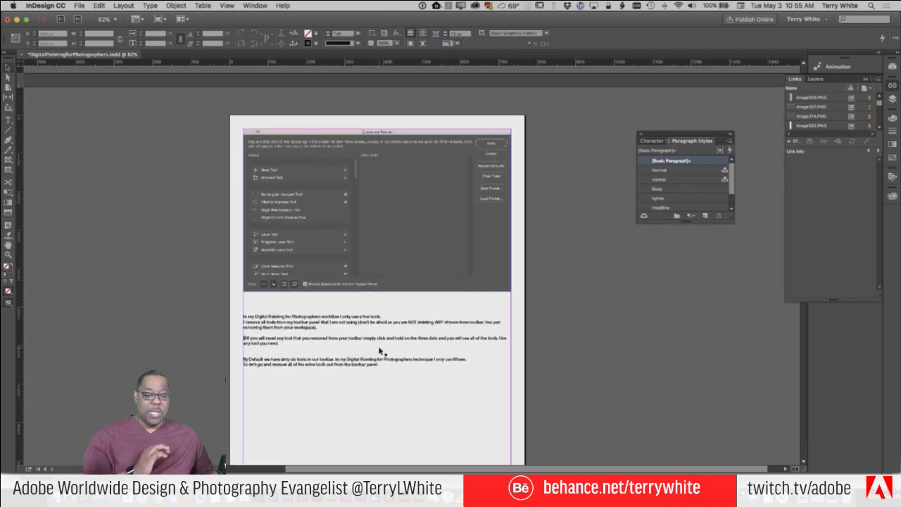
pyautogui.scroll(10, 379, 351)
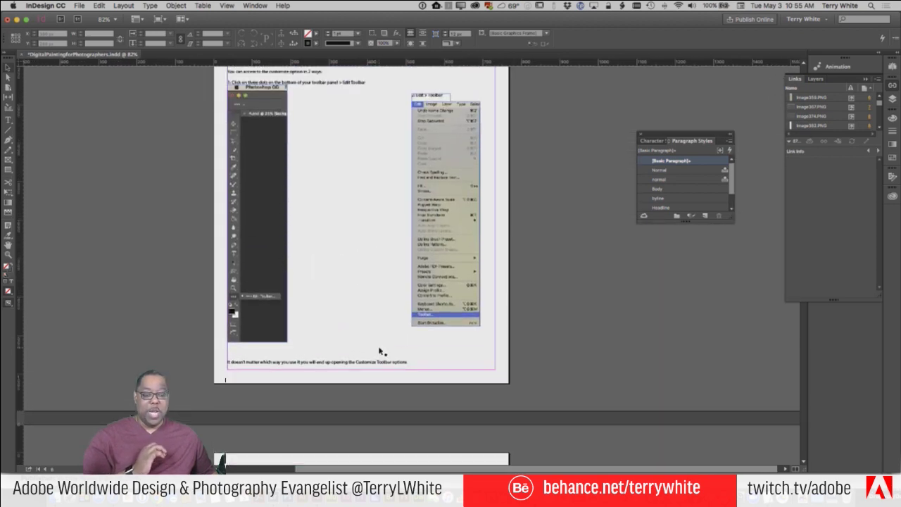
pyautogui.scroll(-2, 379, 351)
pyautogui.scroll(-20, 378, 349)
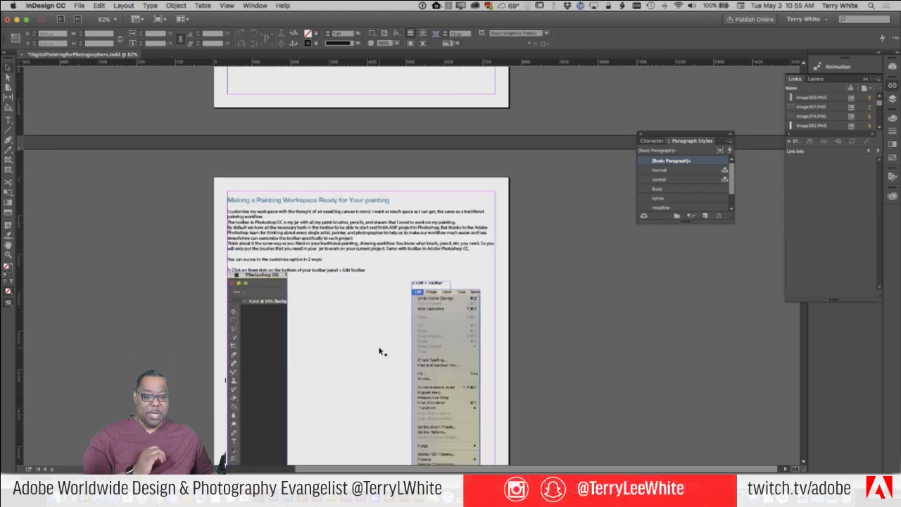
pyautogui.scroll(-2, 378, 350)
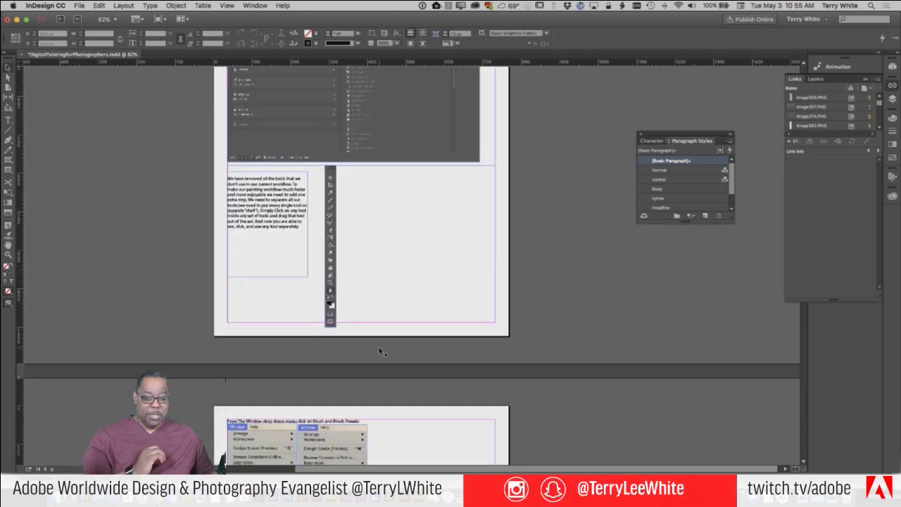
pyautogui.scroll(10, 379, 350)
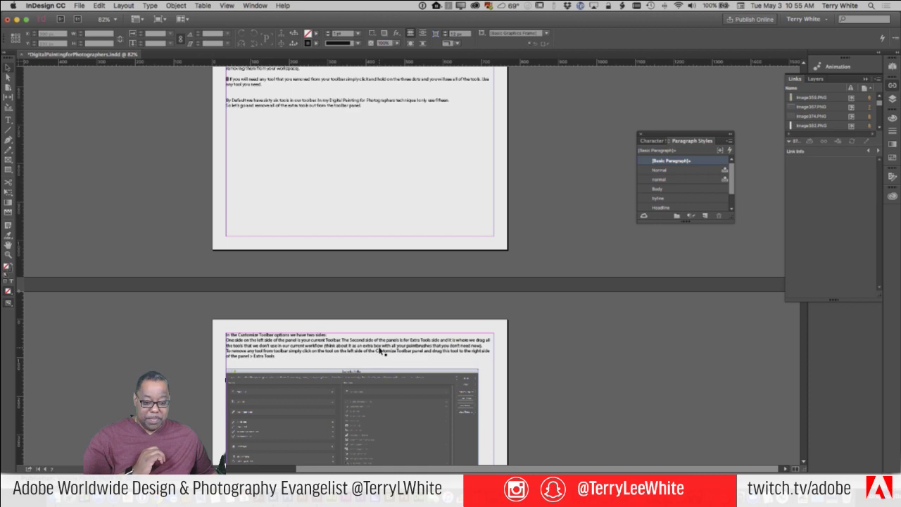
pyautogui.scroll(-15, 379, 351)
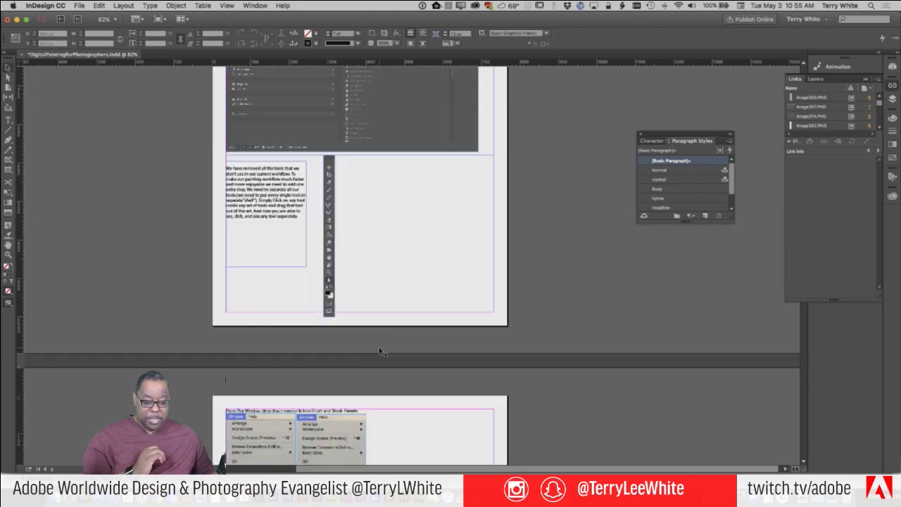
pyautogui.scroll(-15, 379, 350)
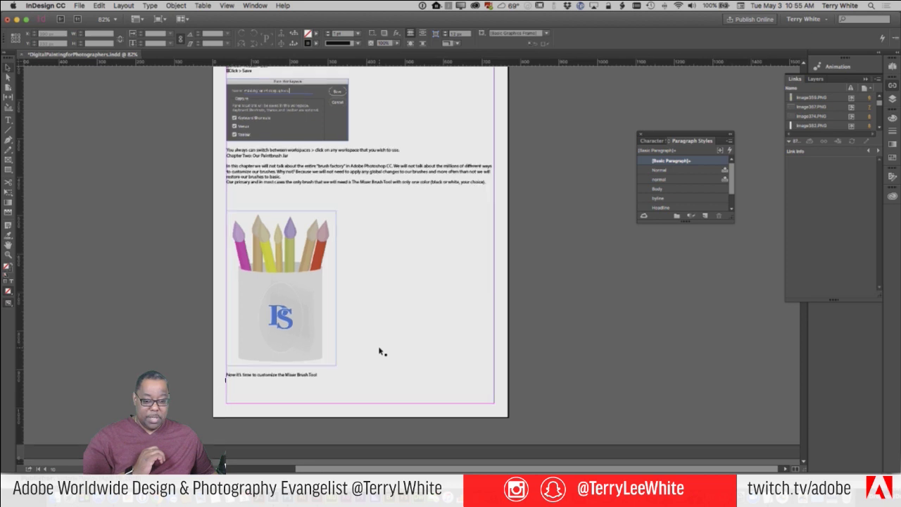
pyautogui.scroll(-5, 378, 350)
pyautogui.scroll(-10, 379, 350)
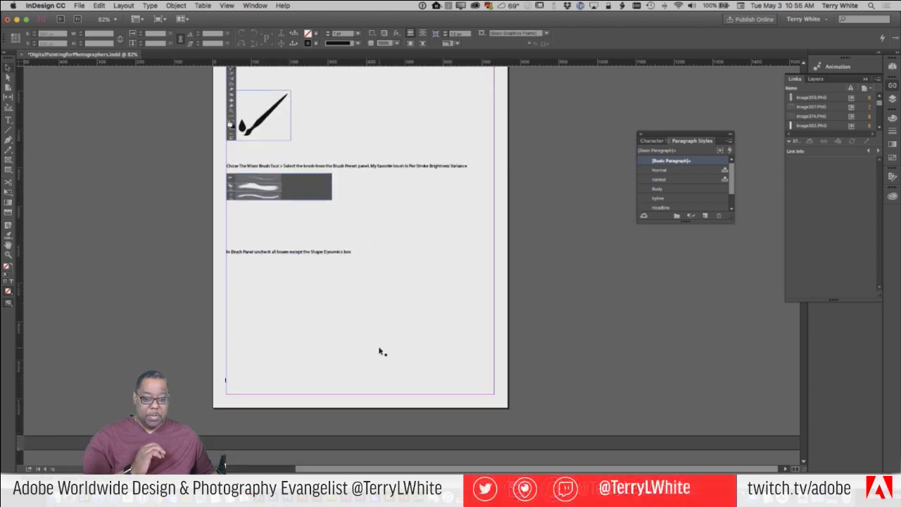
pyautogui.scroll(-2, 379, 350)
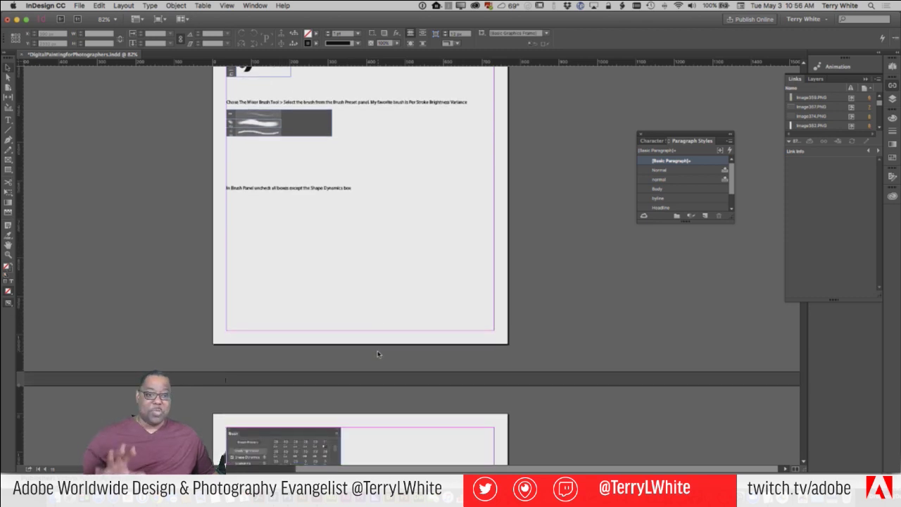
pyautogui.scroll(15, 378, 352)
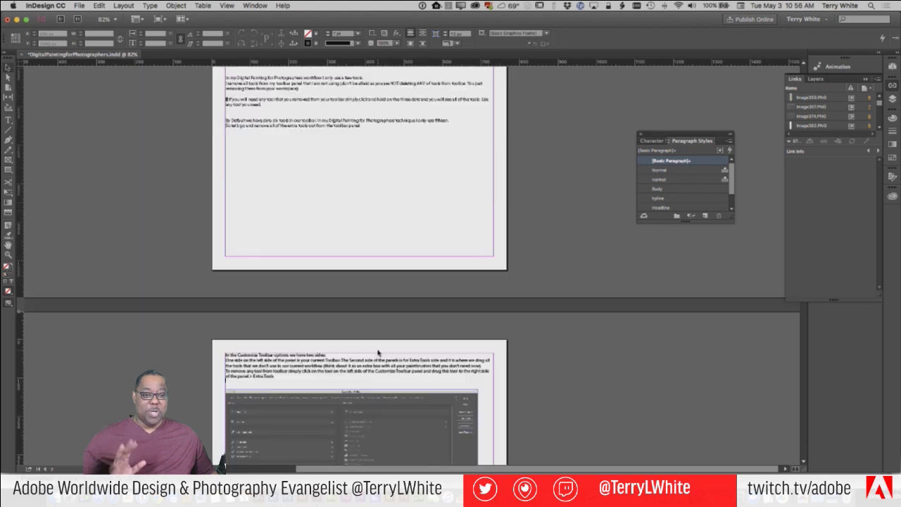
pyautogui.scroll(10, 378, 352)
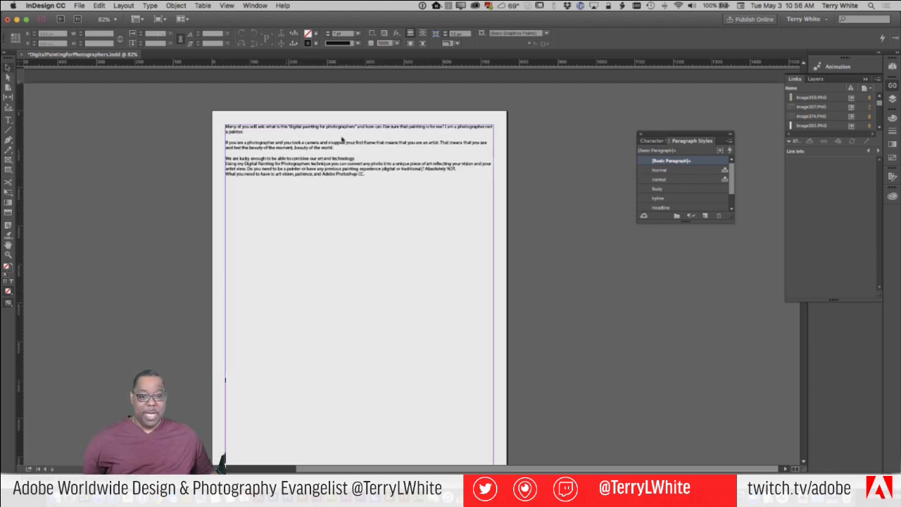
pyautogui.scroll(10, 383, 156)
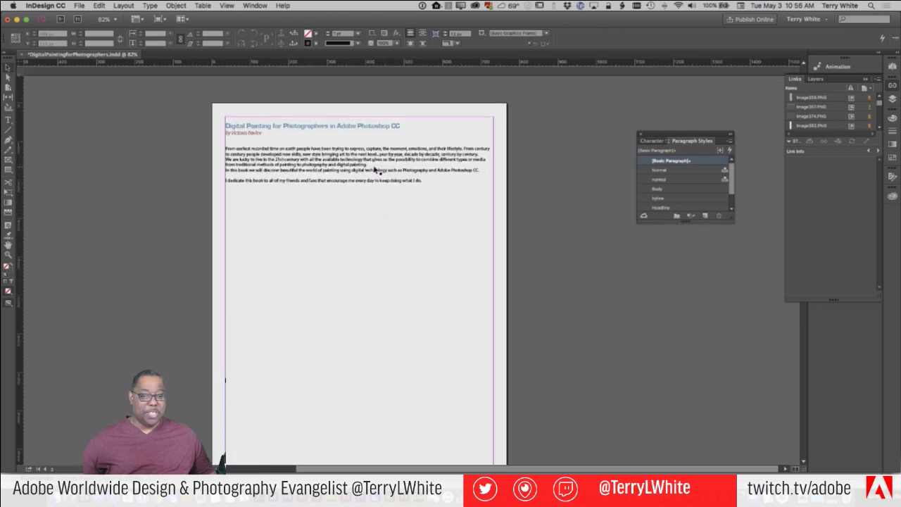
# - Narrow the title page's text frame from its outer edge to roughly half its width
pyautogui.scroll(3, 261, 154)
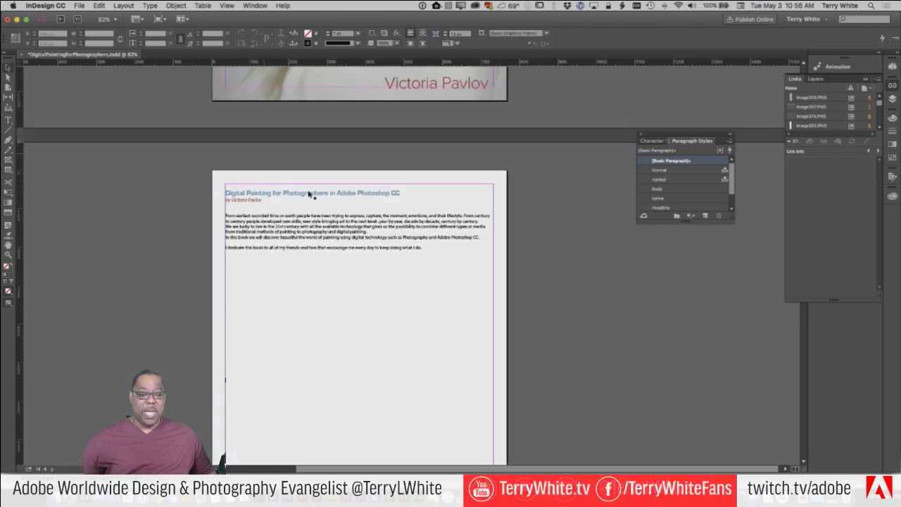
pyautogui.click(308, 195)
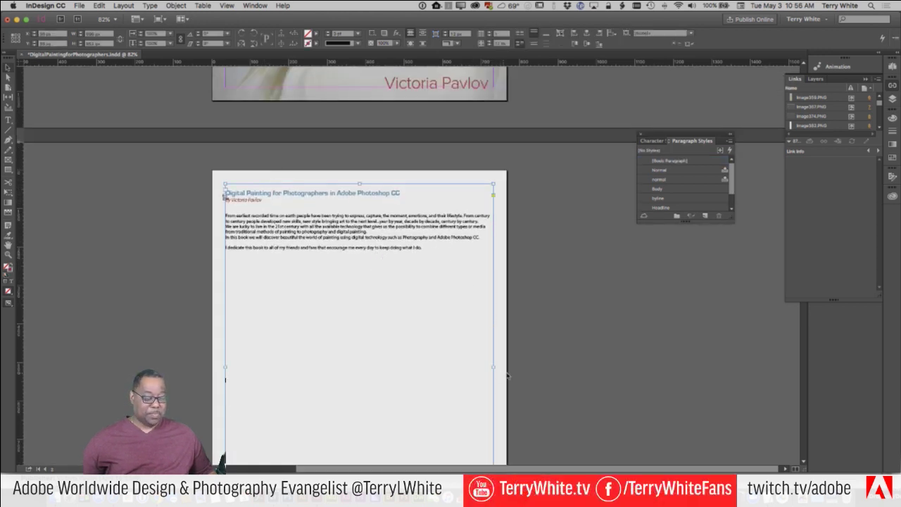
pyautogui.scroll(-3, 507, 377)
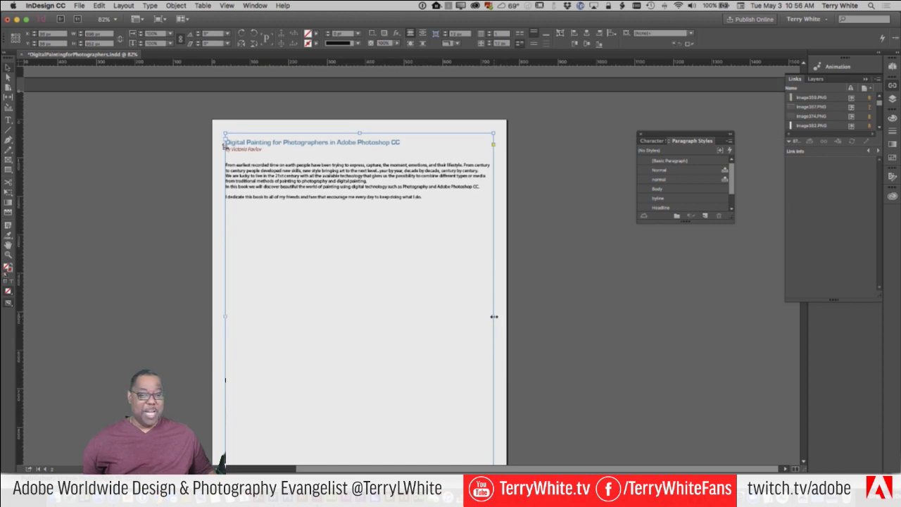
pyautogui.moveTo(494, 317); pyautogui.dragTo(355, 317)
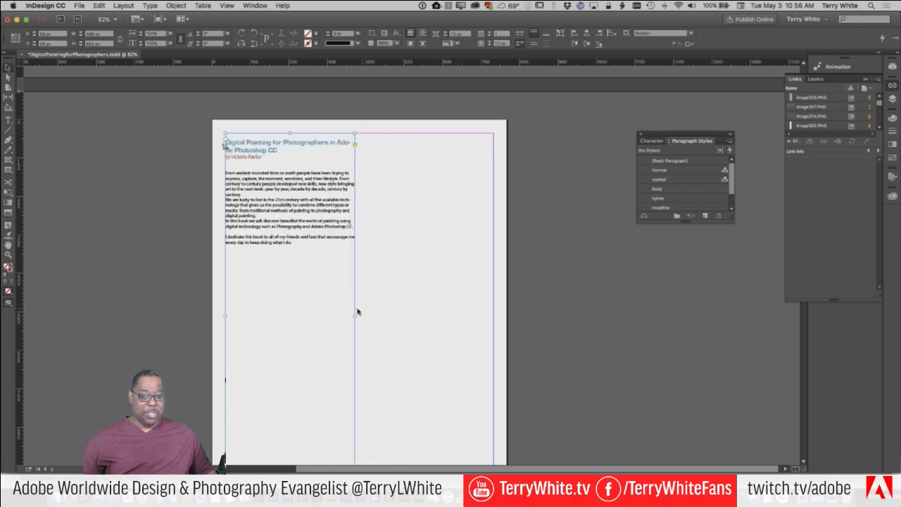
# - Turn off hyphenation for the title headline and narrow its text frame further to about 298 px wide
pyautogui.doubleClick(296, 142)
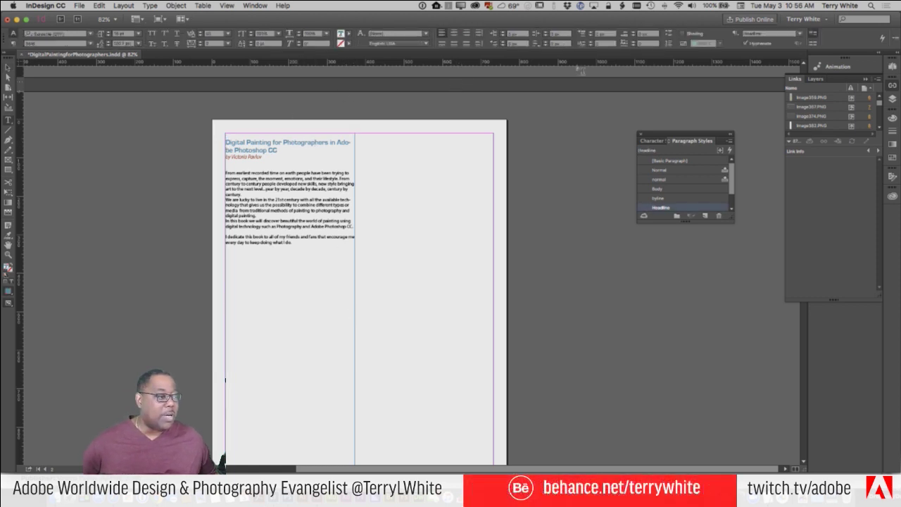
pyautogui.click(746, 44)
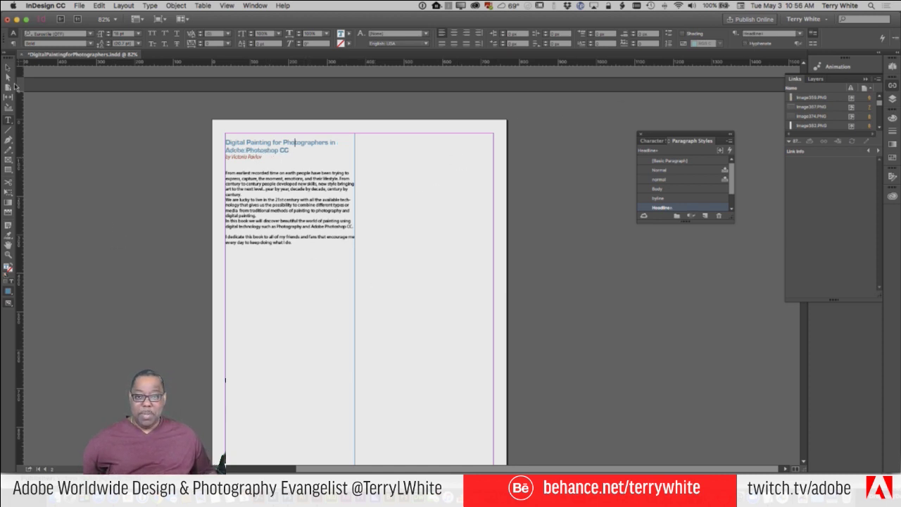
pyautogui.click(7, 69)
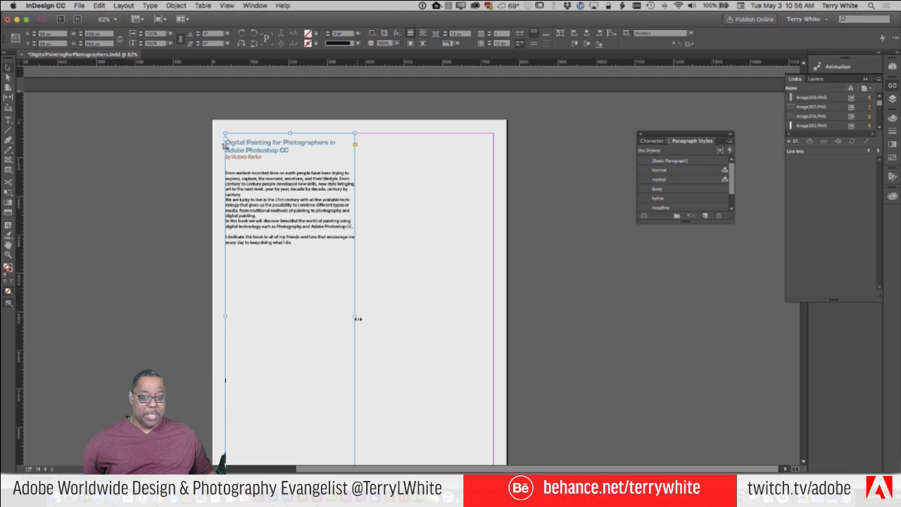
pyautogui.moveTo(356, 316); pyautogui.dragTo(341, 316)
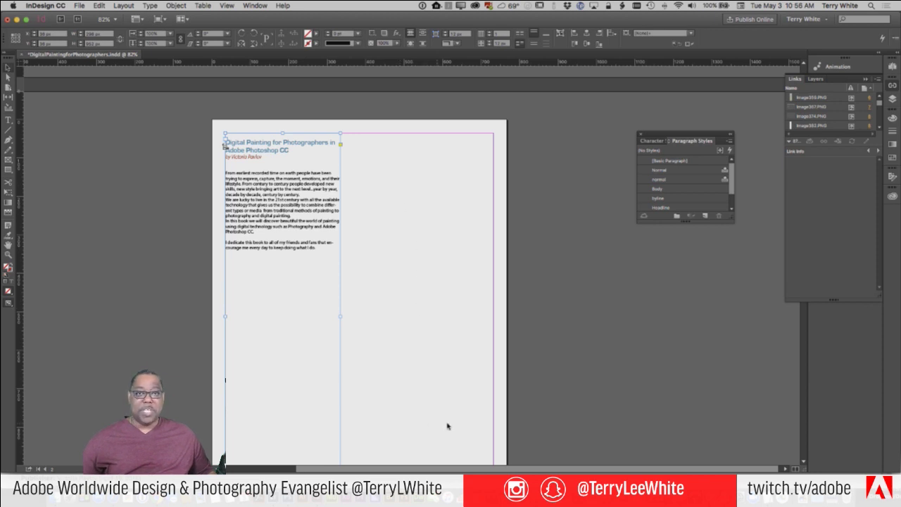
# - Review the page flow from the title page to the Brush Presets screenshots, then back to the "Making a Painting Workspace Ready for Your painting" page
pyautogui.scroll(-5, 448, 426)
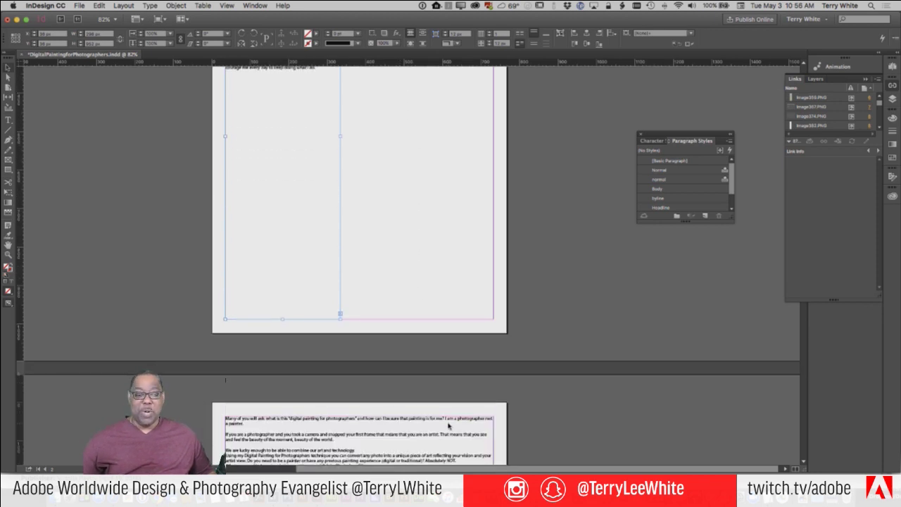
pyautogui.scroll(-10, 448, 425)
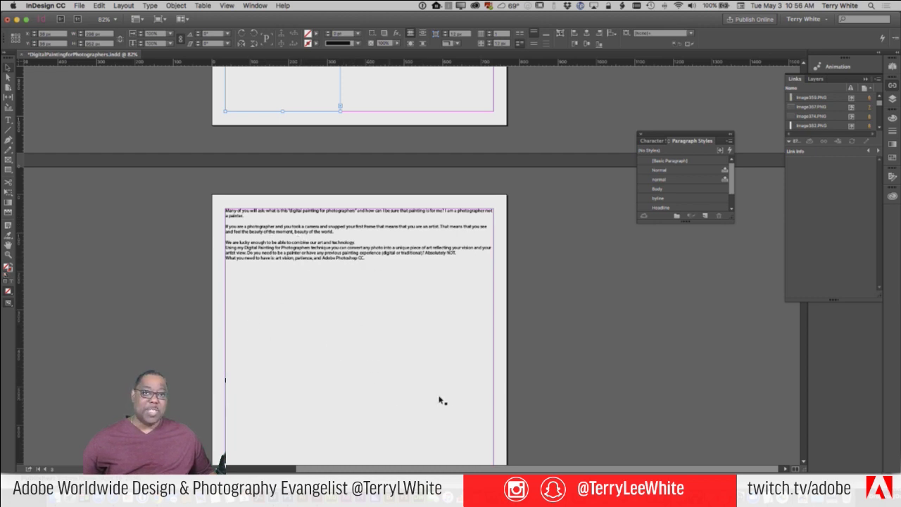
pyautogui.scroll(-7, 438, 394)
pyautogui.scroll(-12, 438, 395)
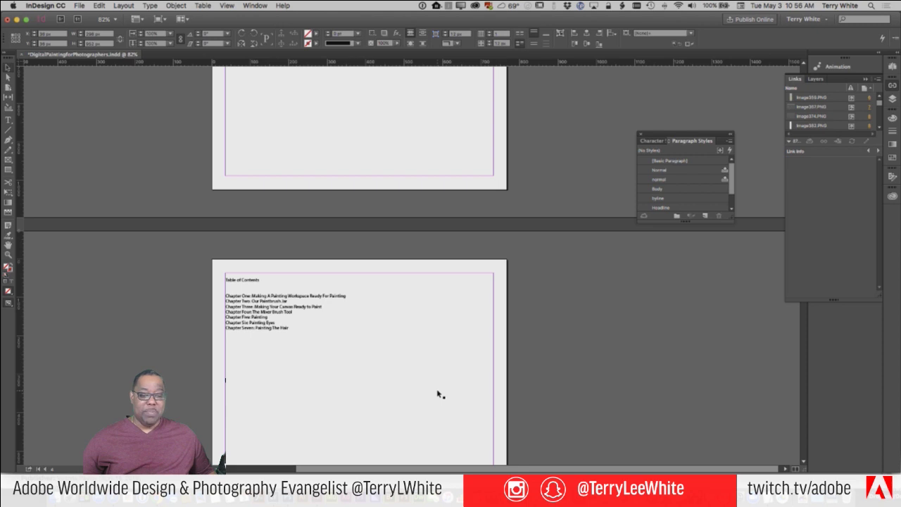
pyautogui.scroll(-3, 438, 394)
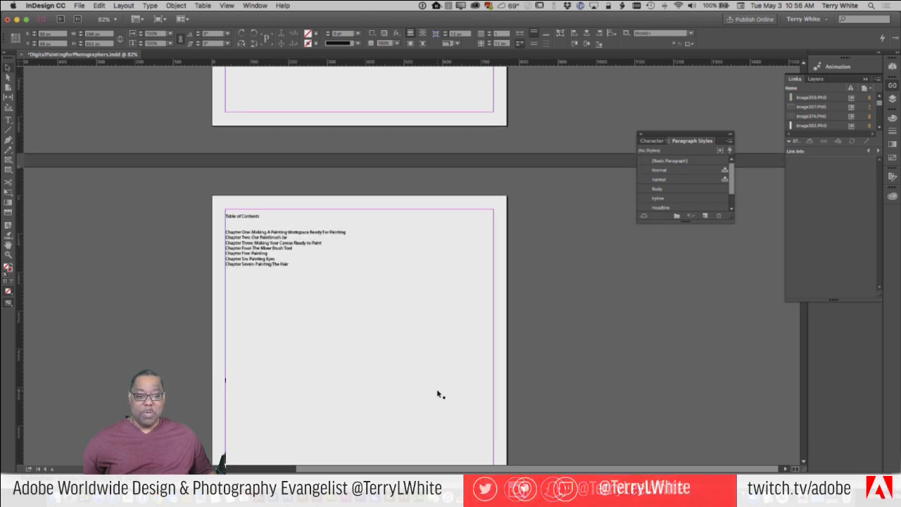
pyautogui.scroll(-1, 438, 394)
pyautogui.scroll(-3, 438, 394)
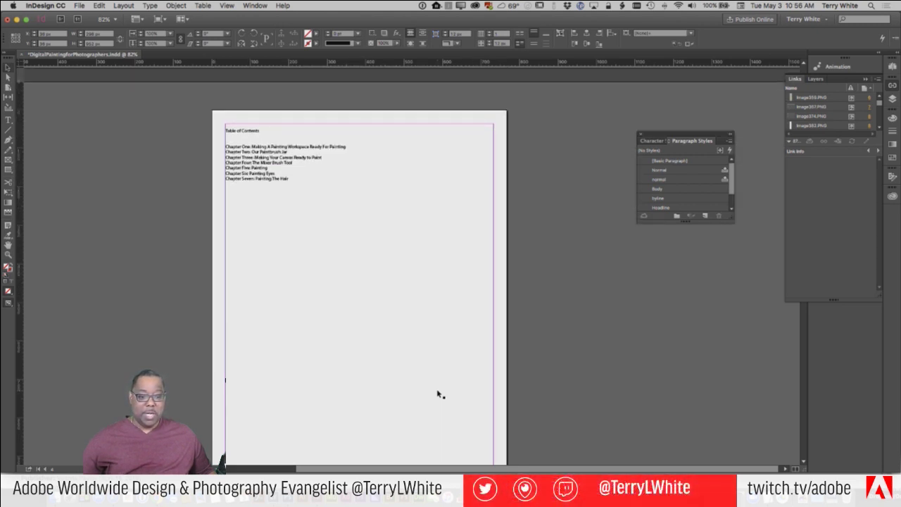
pyautogui.scroll(-20, 438, 394)
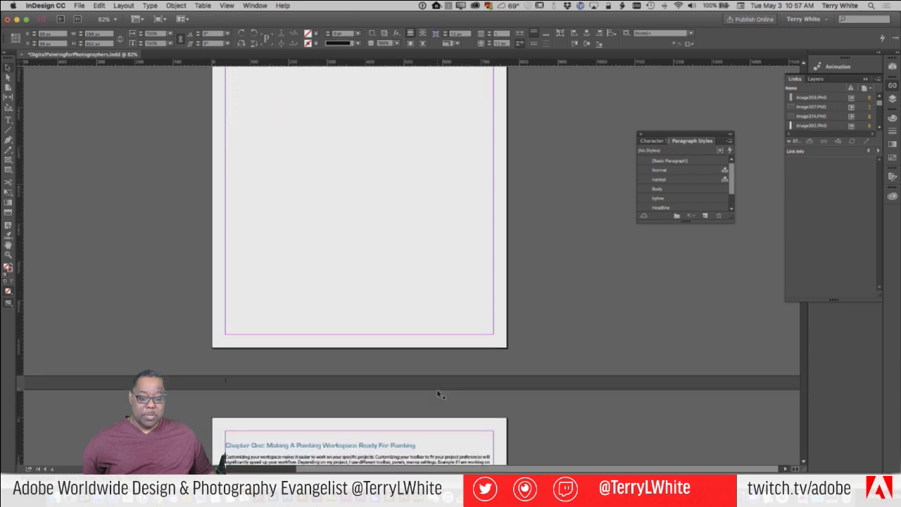
pyautogui.scroll(-20, 438, 395)
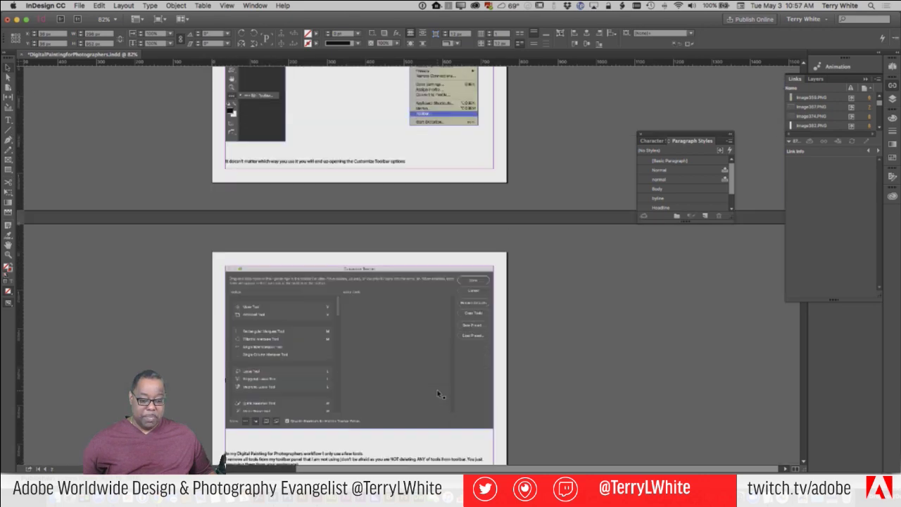
pyautogui.scroll(-20, 438, 395)
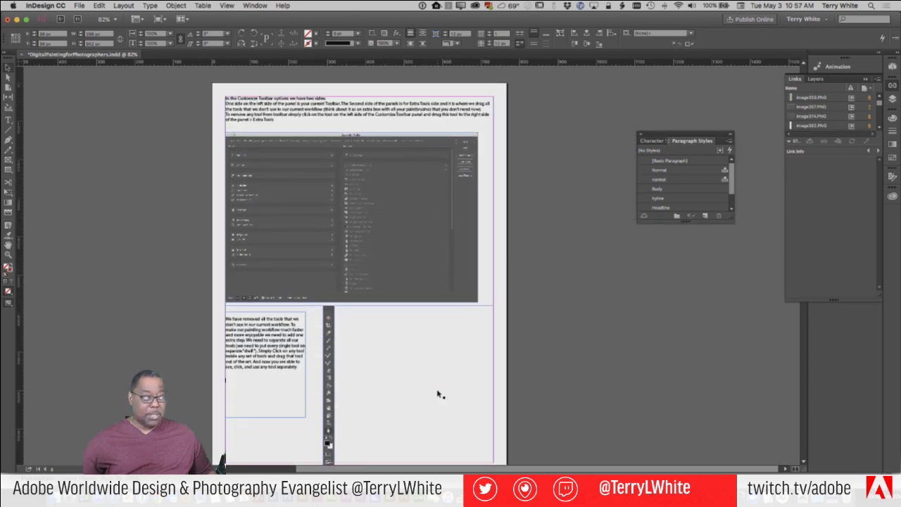
pyautogui.scroll(-2, 438, 395)
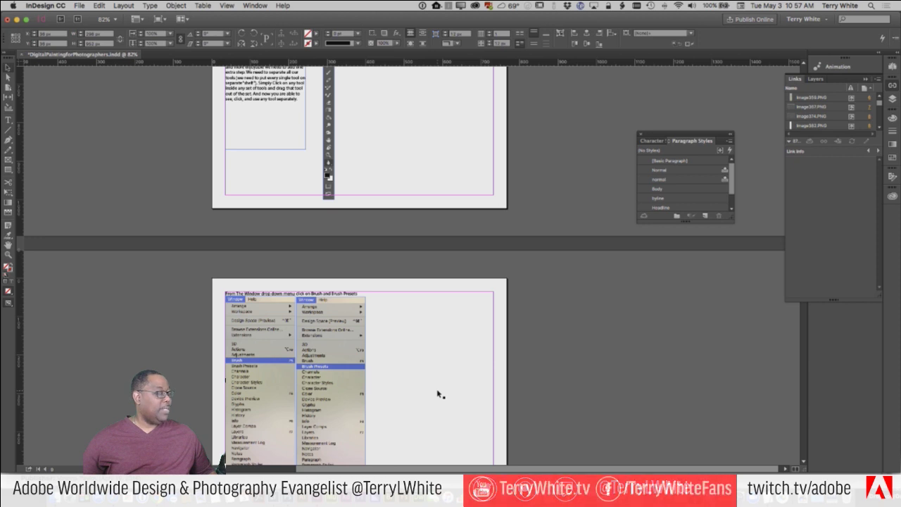
pyautogui.scroll(-1, 438, 394)
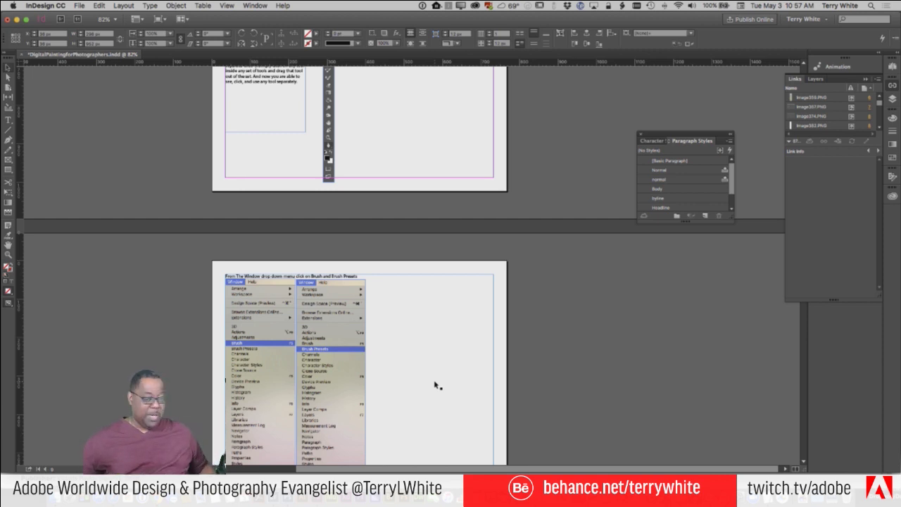
pyautogui.scroll(-5, 415, 354)
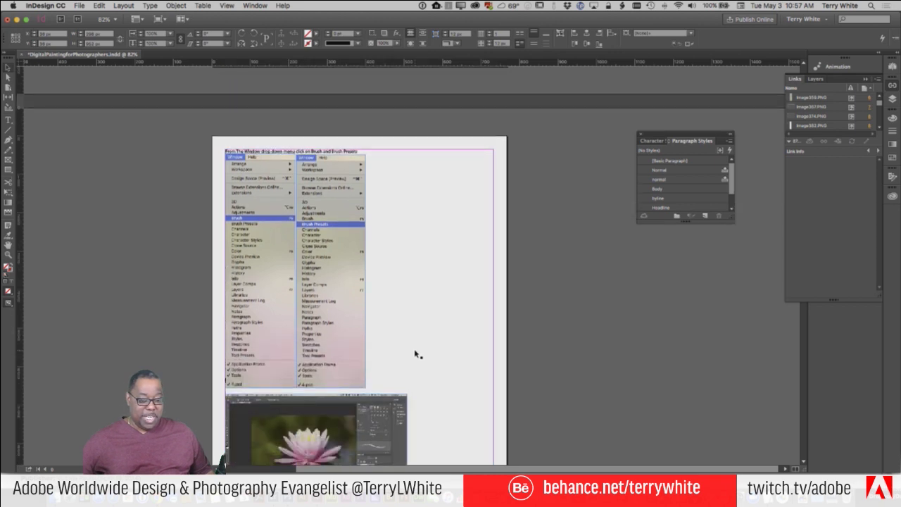
pyautogui.scroll(-3, 415, 353)
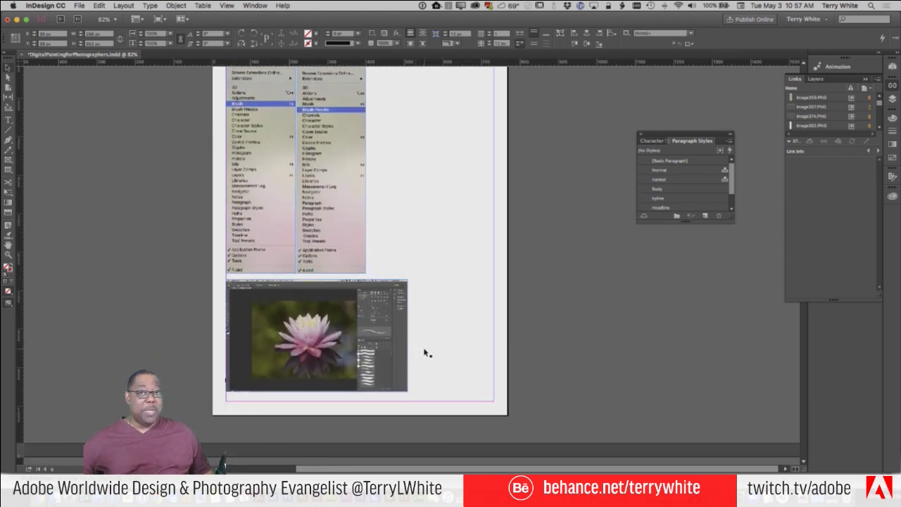
pyautogui.scroll(1, 425, 354)
pyautogui.scroll(2, 425, 353)
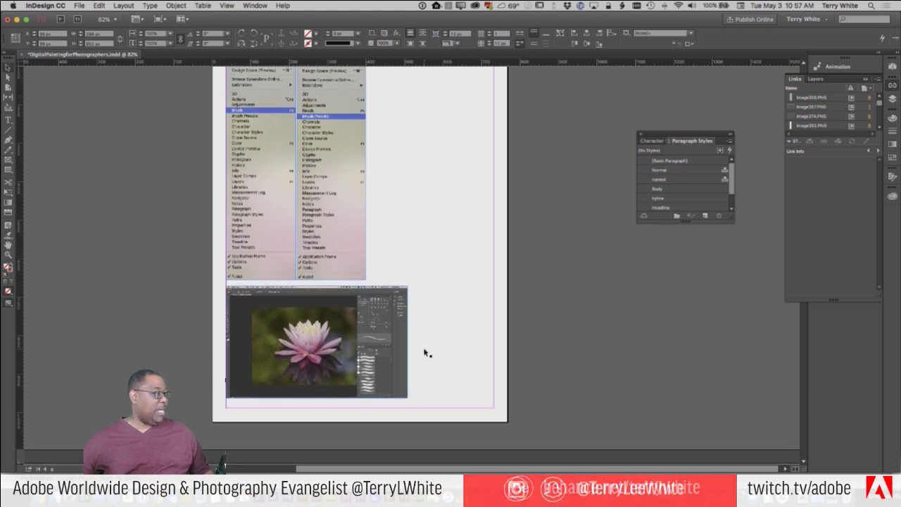
pyautogui.scroll(8, 425, 354)
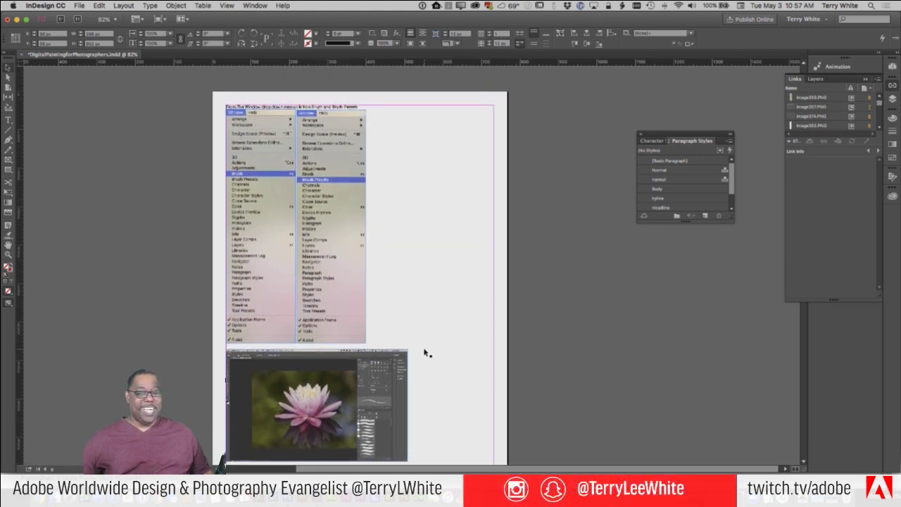
pyautogui.scroll(12, 425, 354)
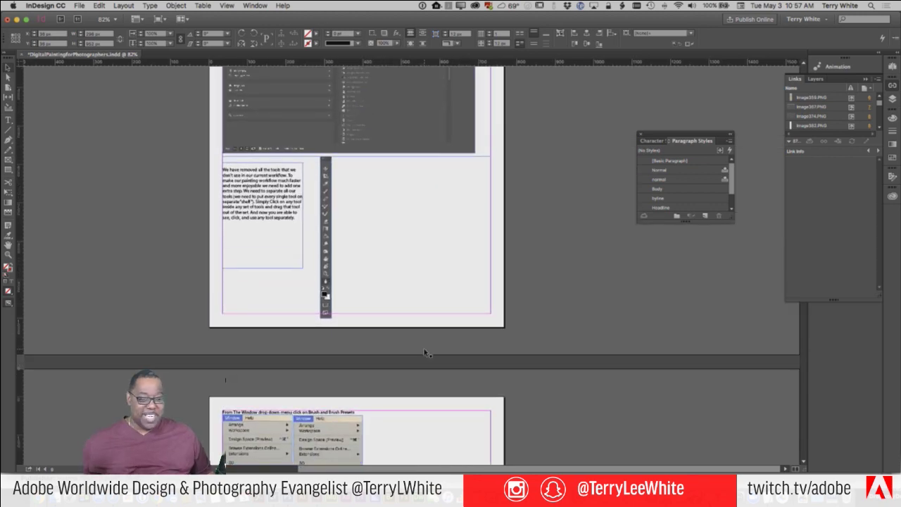
pyautogui.scroll(15, 425, 353)
pyautogui.scroll(15, 425, 354)
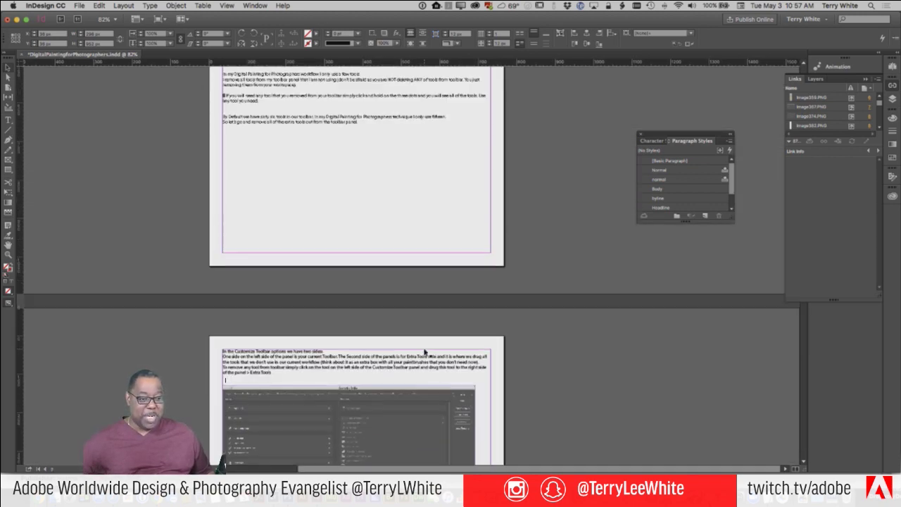
pyautogui.scroll(6, 425, 354)
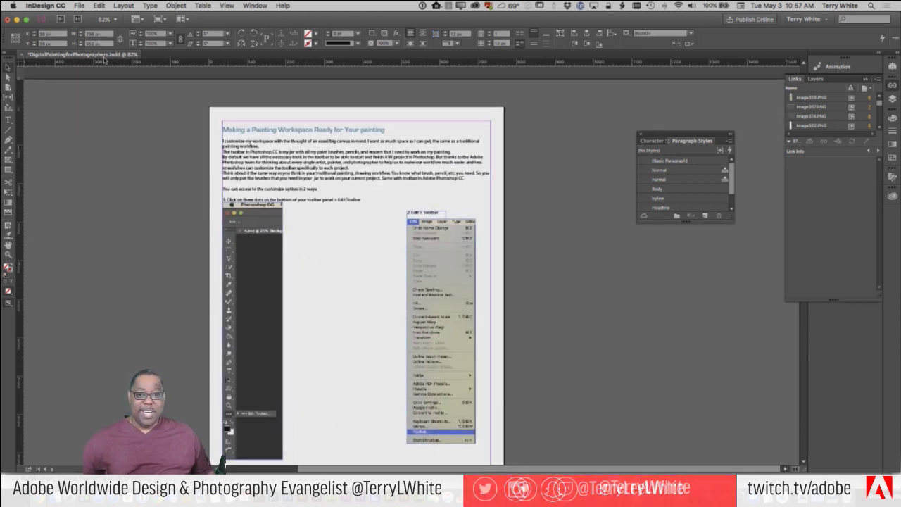
pyautogui.click(79, 6)
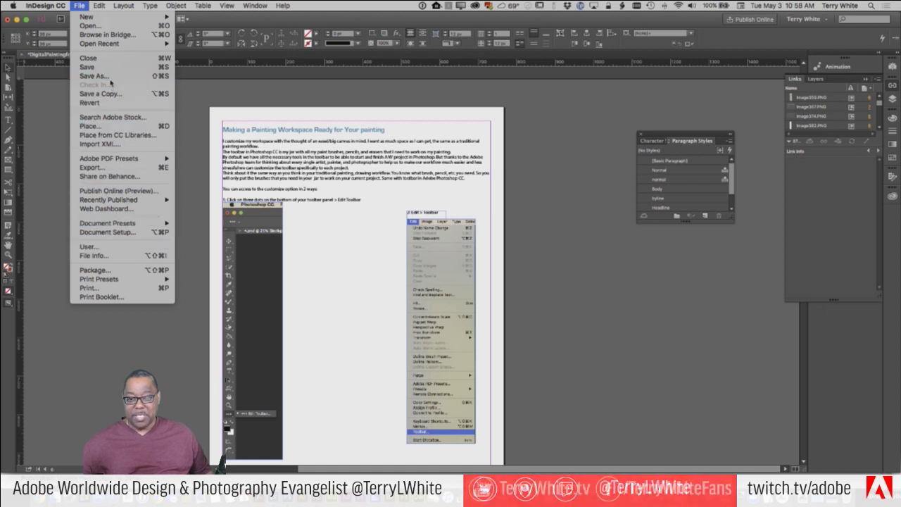
pyautogui.click(284, 265)
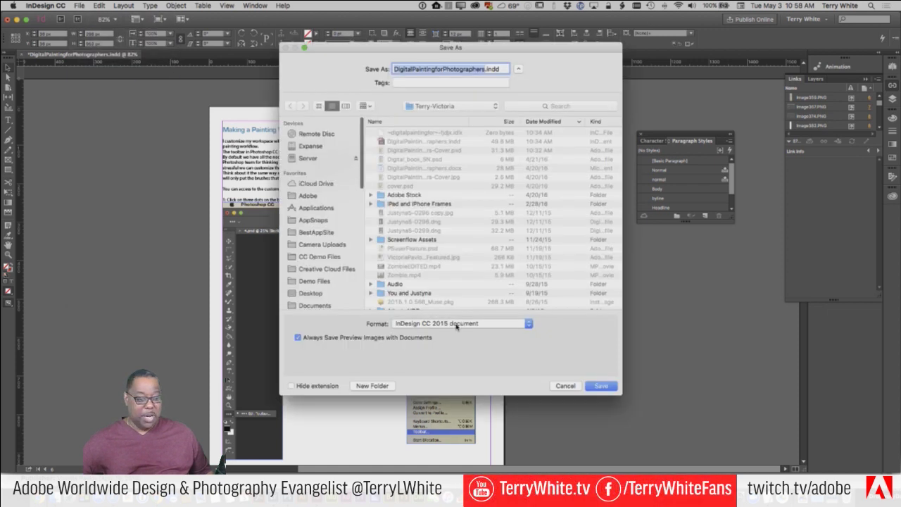
pyautogui.click(460, 325)
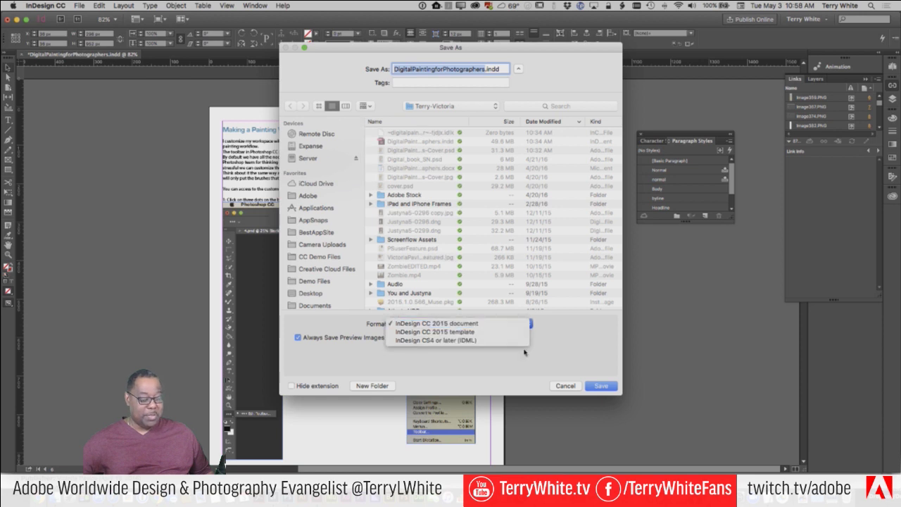
pyautogui.click(499, 327)
pyautogui.click(564, 386)
# - Examine the available export formats and the EPUB (Fixed Layout) export options, then leave without exporting and go back to the Table of Contents page
pyautogui.click(79, 6)
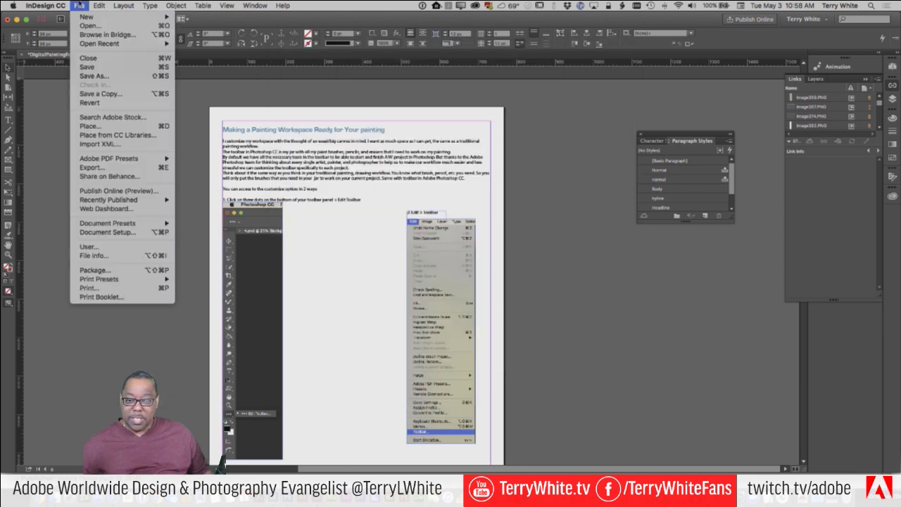
pyautogui.click(91, 168)
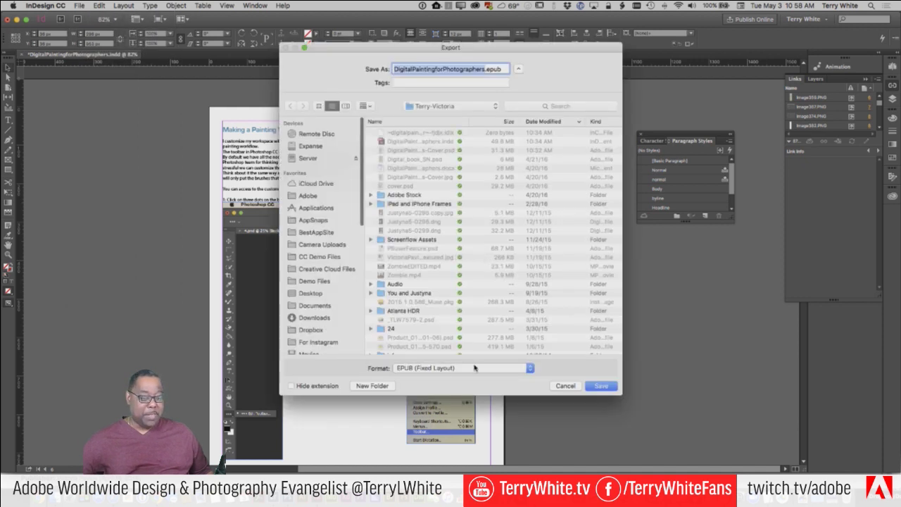
pyautogui.click(428, 371)
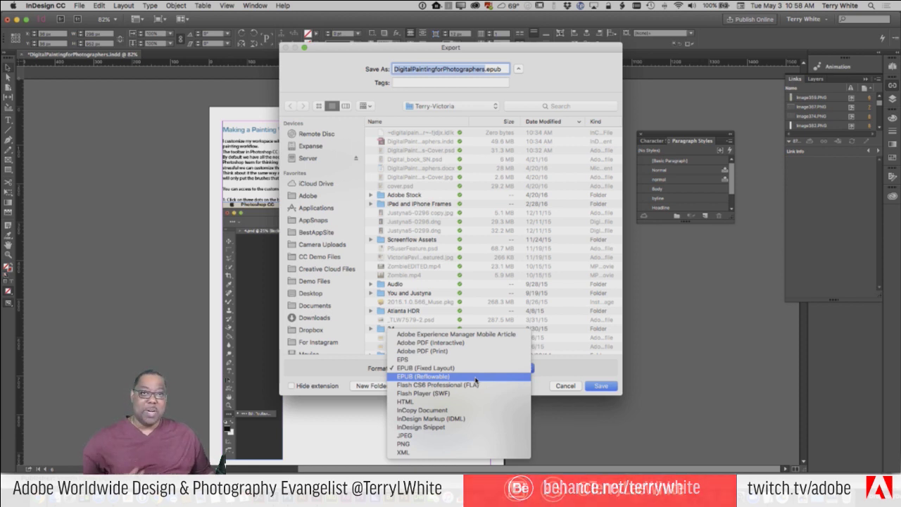
pyautogui.click(472, 370)
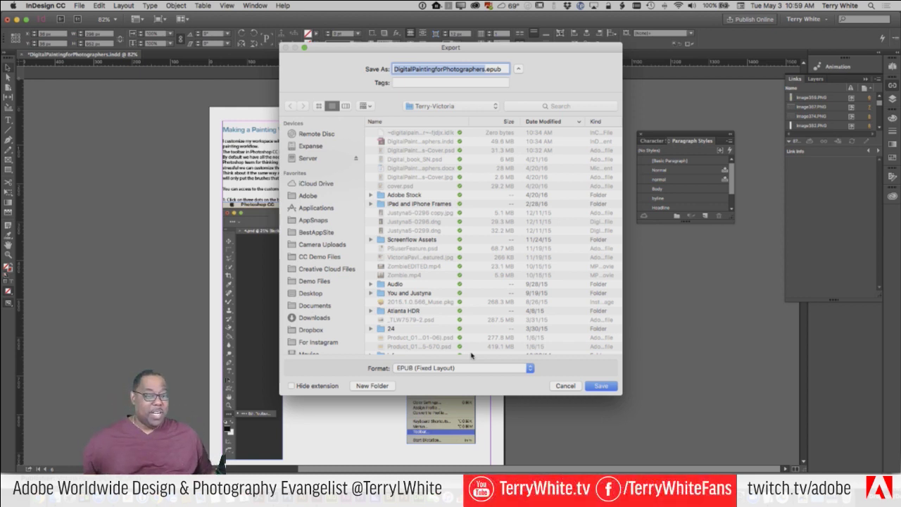
pyautogui.click(595, 386)
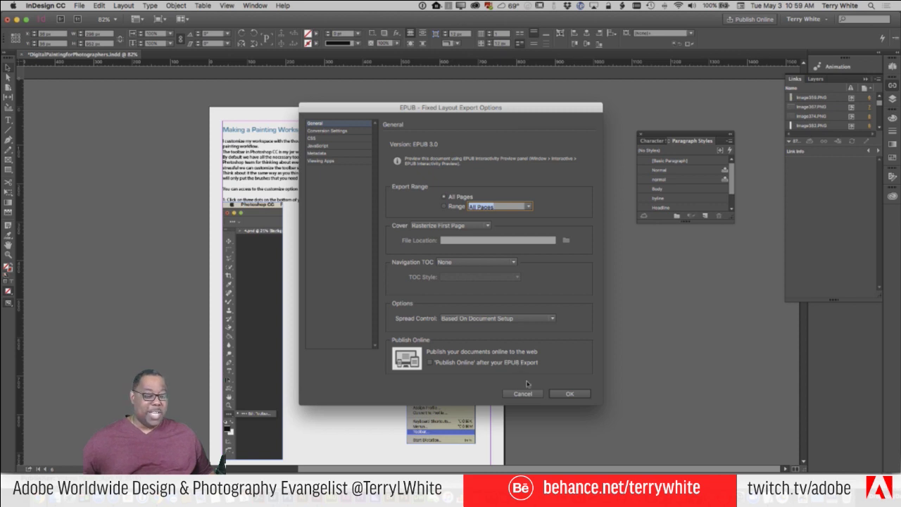
pyautogui.click(528, 393)
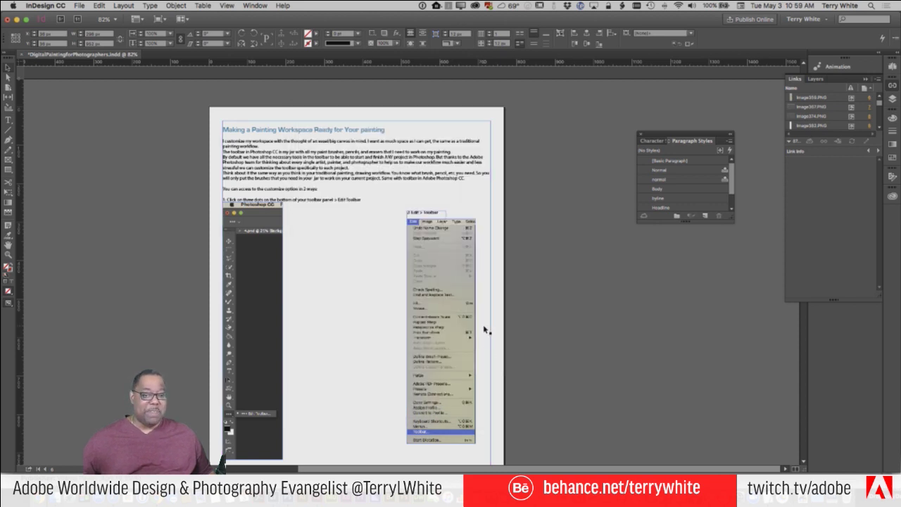
pyautogui.scroll(20, 484, 330)
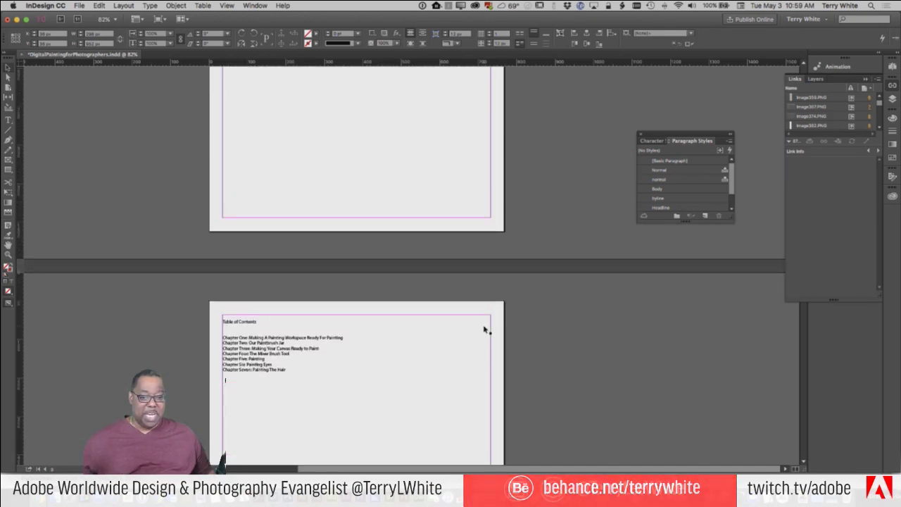
# - Lower the upper edge of the title page's narrow text frame to leave room above it for a heading frame
pyautogui.scroll(20, 484, 329)
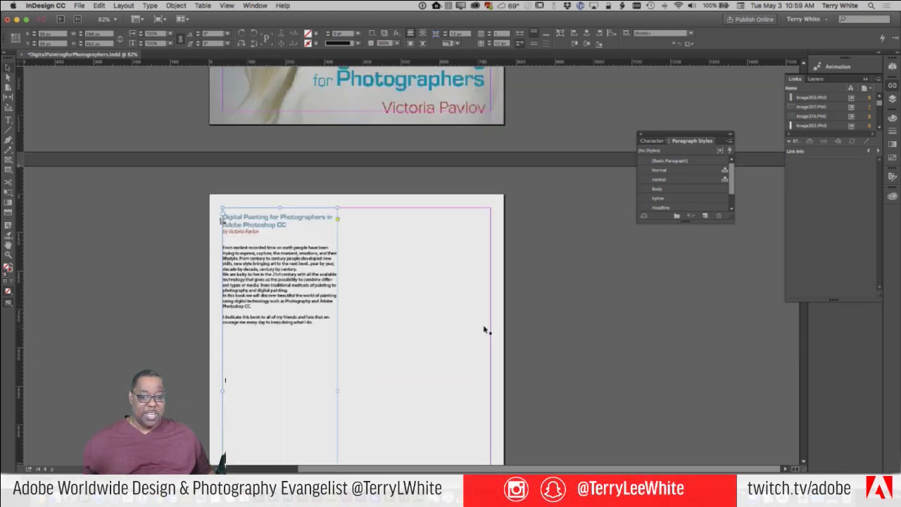
pyautogui.scroll(6, 484, 330)
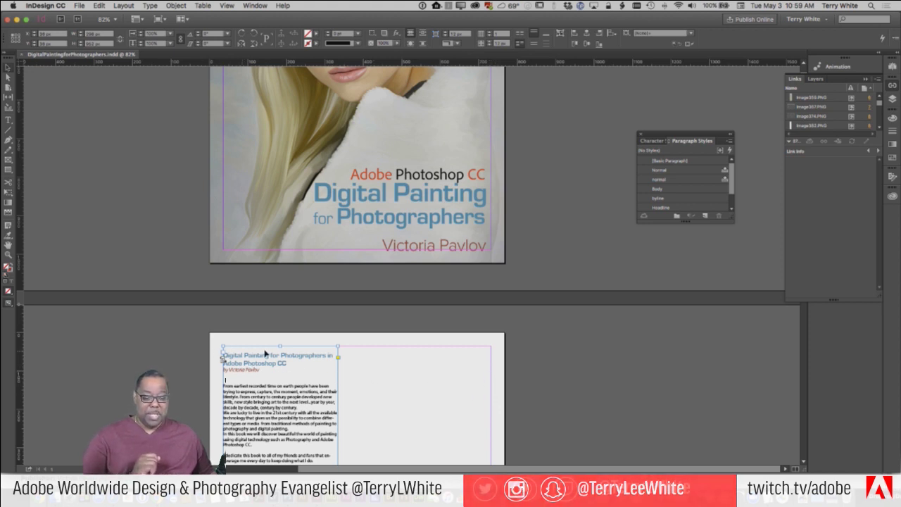
pyautogui.moveTo(282, 345); pyautogui.dragTo(281, 379)
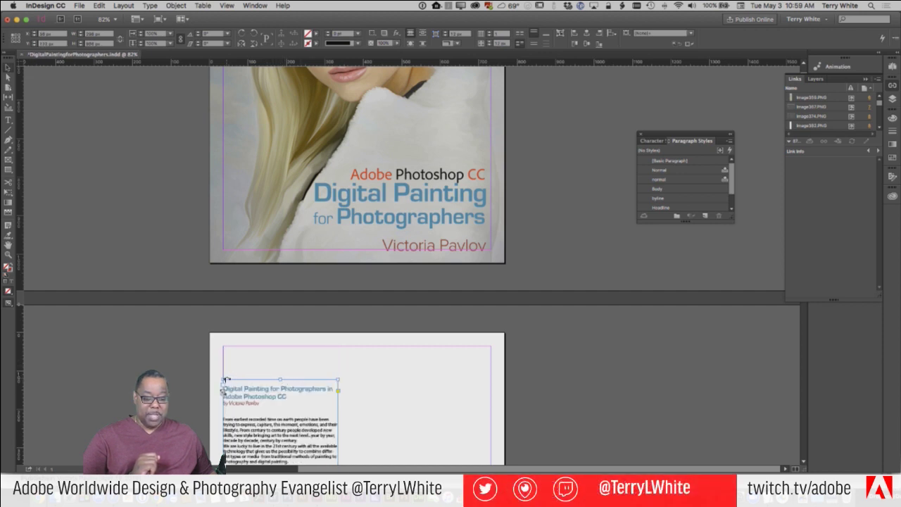
# - Thread a new text frame ahead of the narrow one, margin to margin and about 74 px high, to hold the title and byline
pyautogui.click(224, 388)
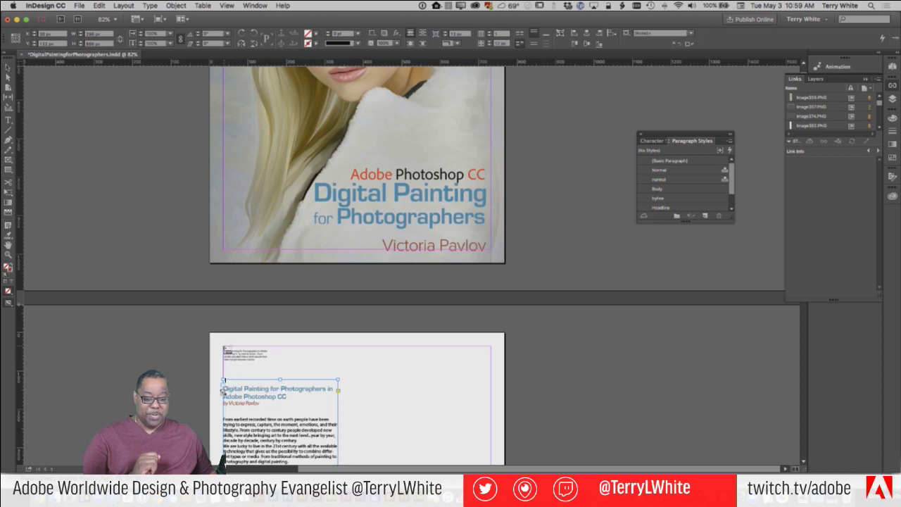
pyautogui.moveTo(223, 347); pyautogui.dragTo(498, 375)
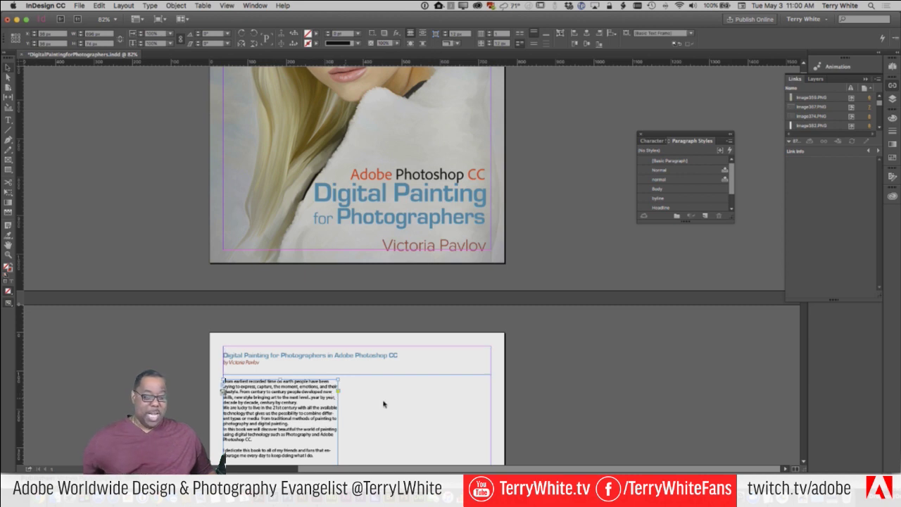
pyautogui.click(391, 359)
pyautogui.press('Escape')
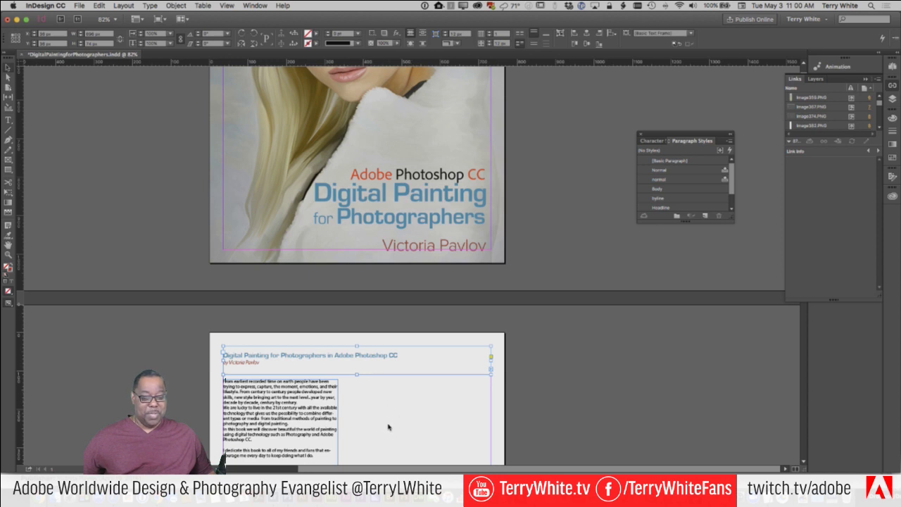
pyautogui.click(408, 415)
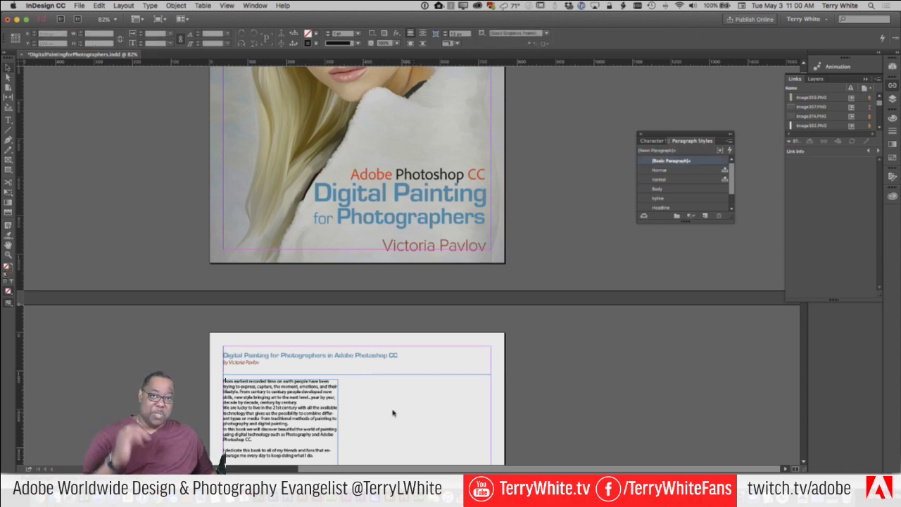